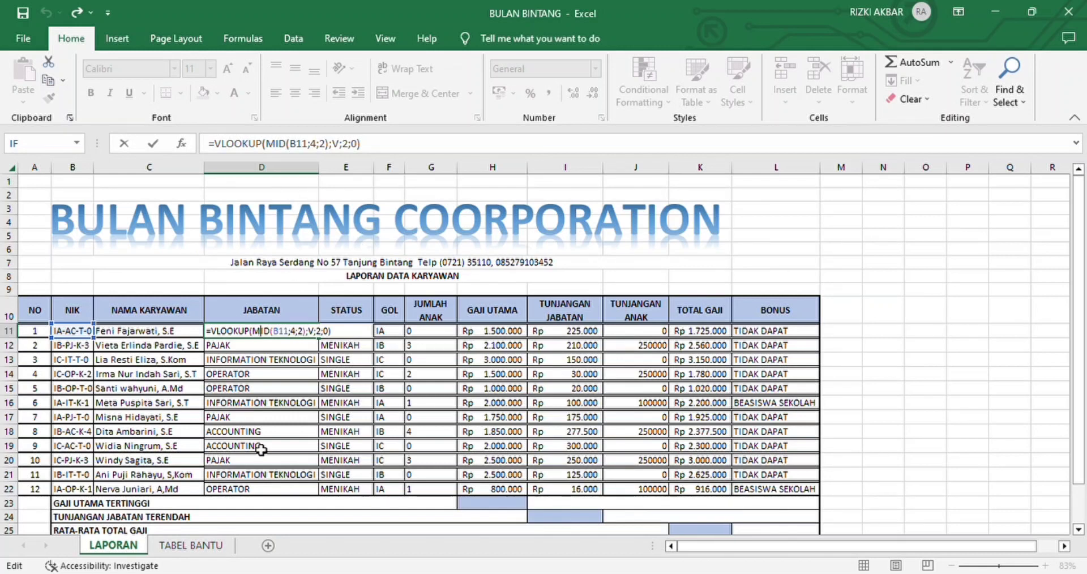
Step: Examine the VLOOKUP formula for JABATAN in D11 against its lookup table C8:G13 on the TABEL BANTU sheet
click(186, 546)
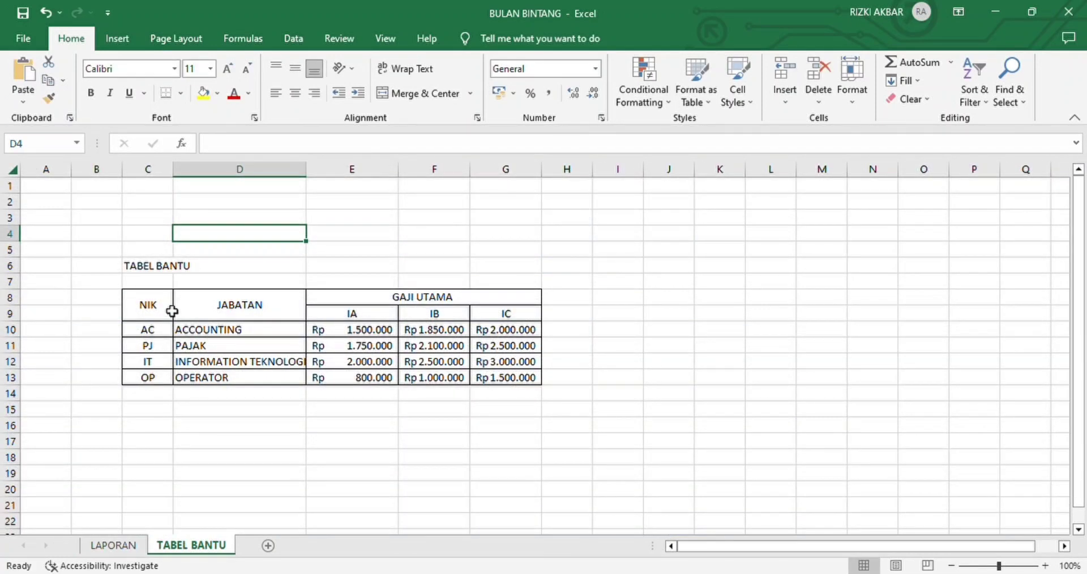
drag(173, 311, 398, 395)
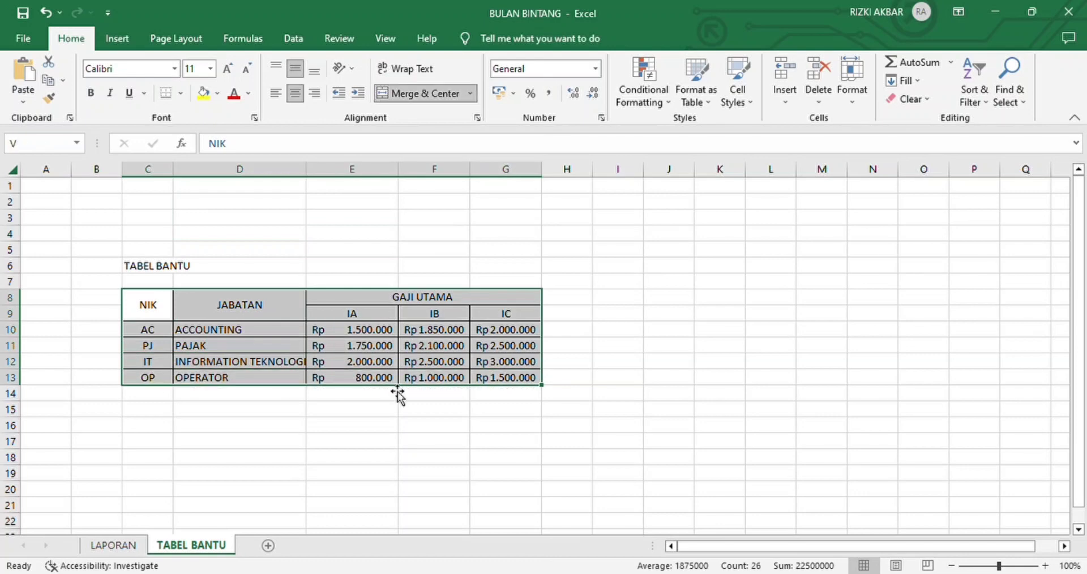
click(122, 546)
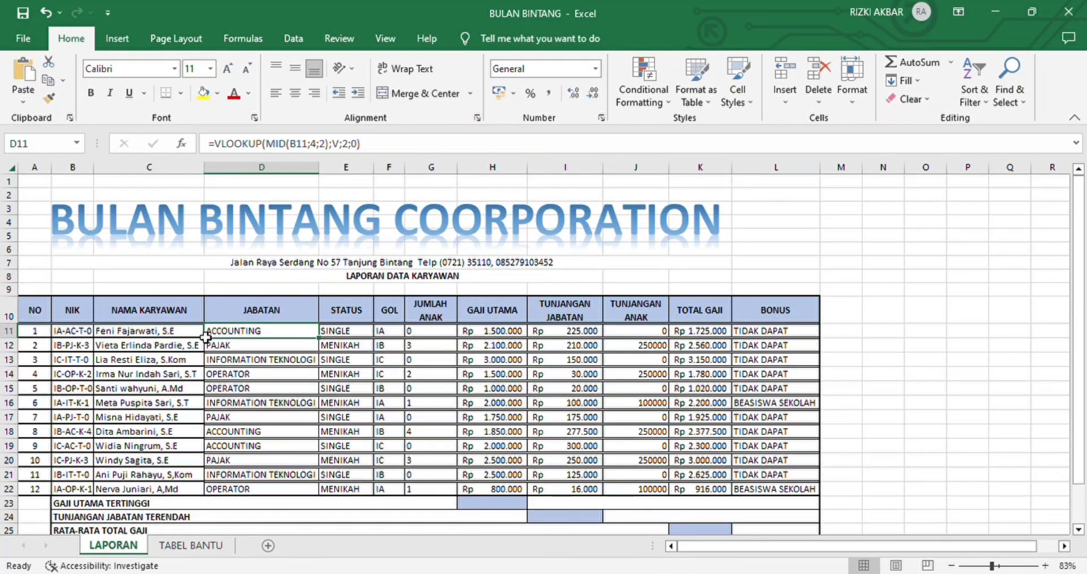
double_click(286, 333)
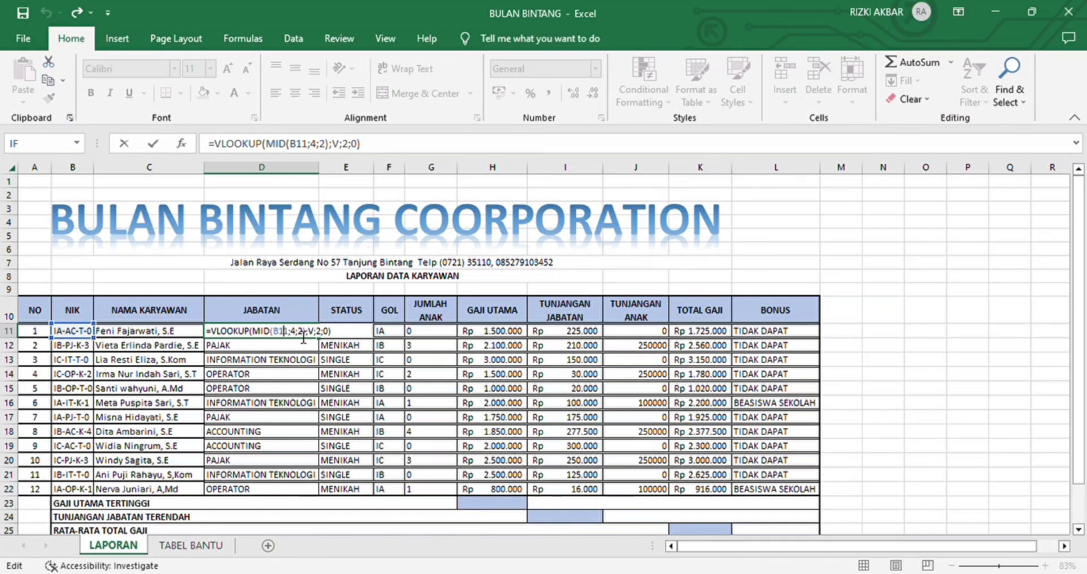
key(Right)
key(Right)
key(Right)
click(213, 552)
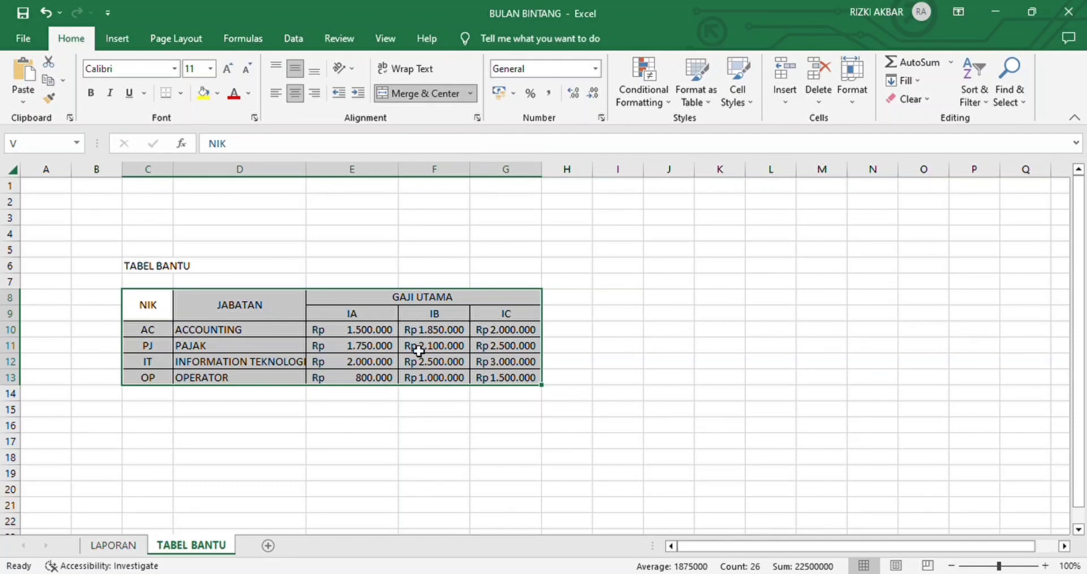
Step: Fill the JABATAN formula from D11 on the LAPORAN sheet down through D22
click(113, 545)
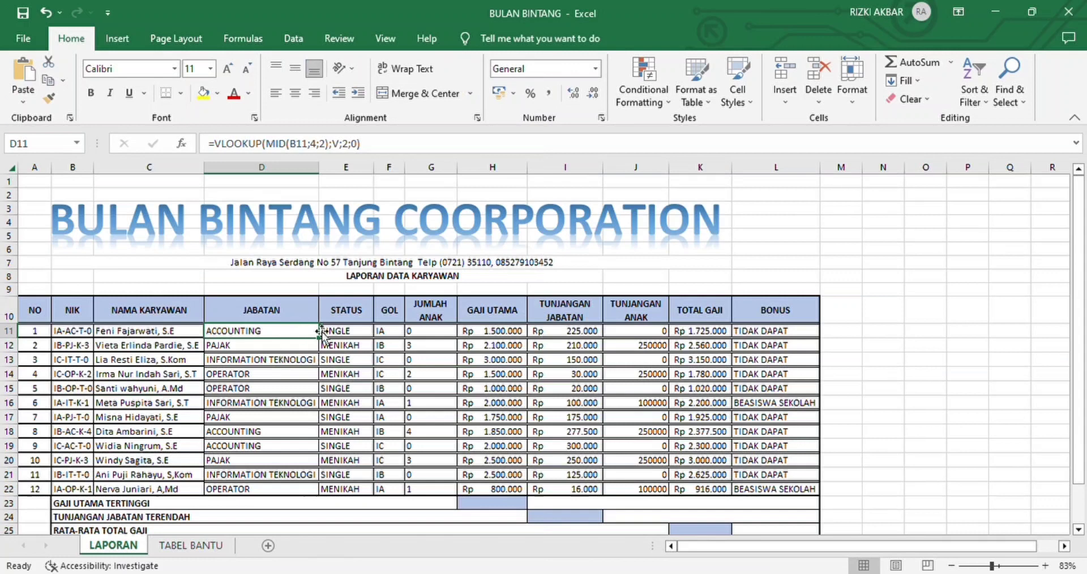
drag(324, 343, 317, 496)
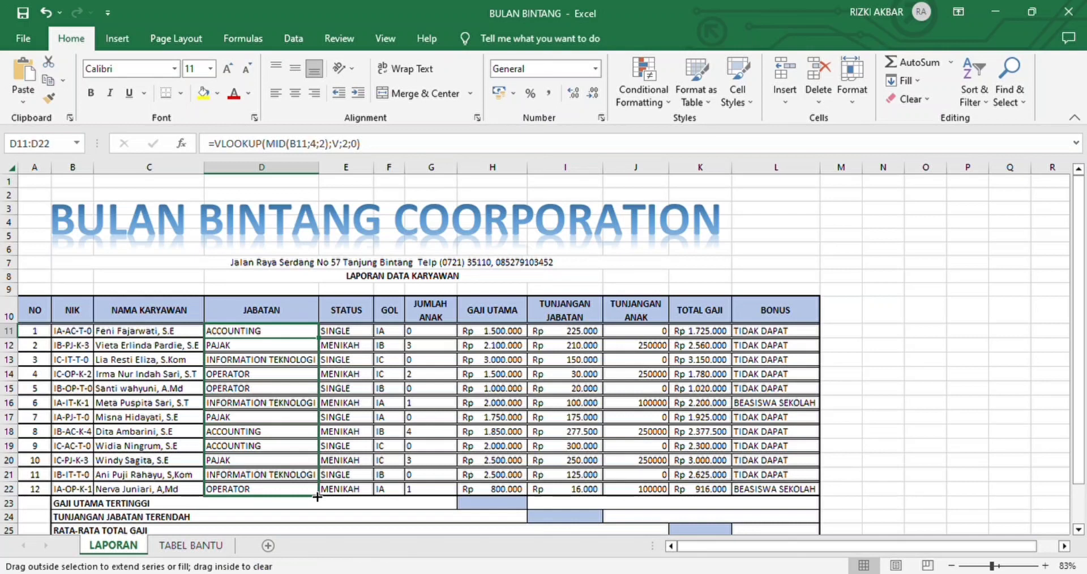
click(389, 450)
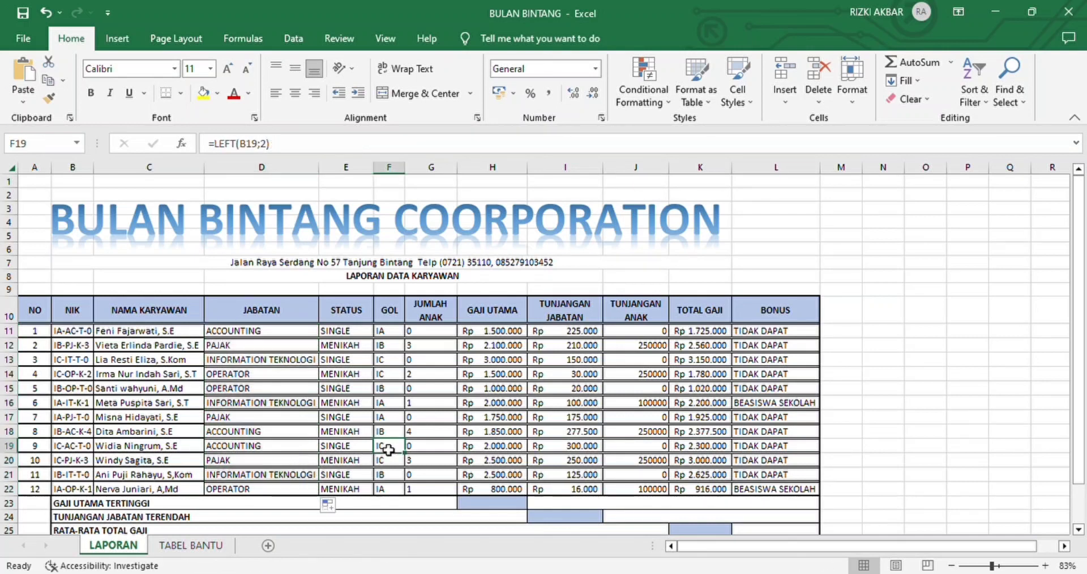
Step: Review the STATUS formula in E11 and fill it down through E22
double_click(345, 334)
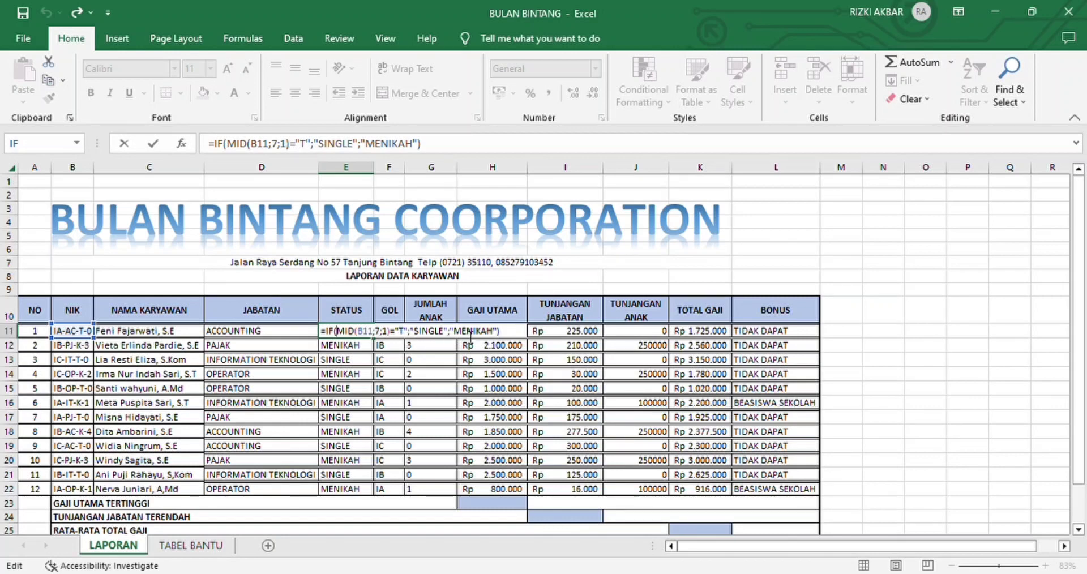
key(Return)
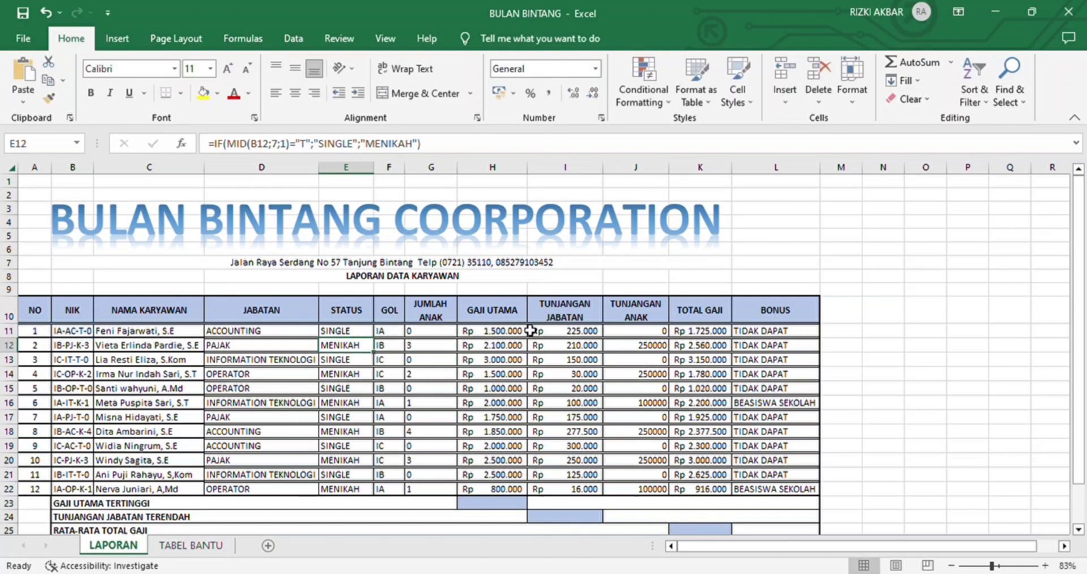
click(350, 334)
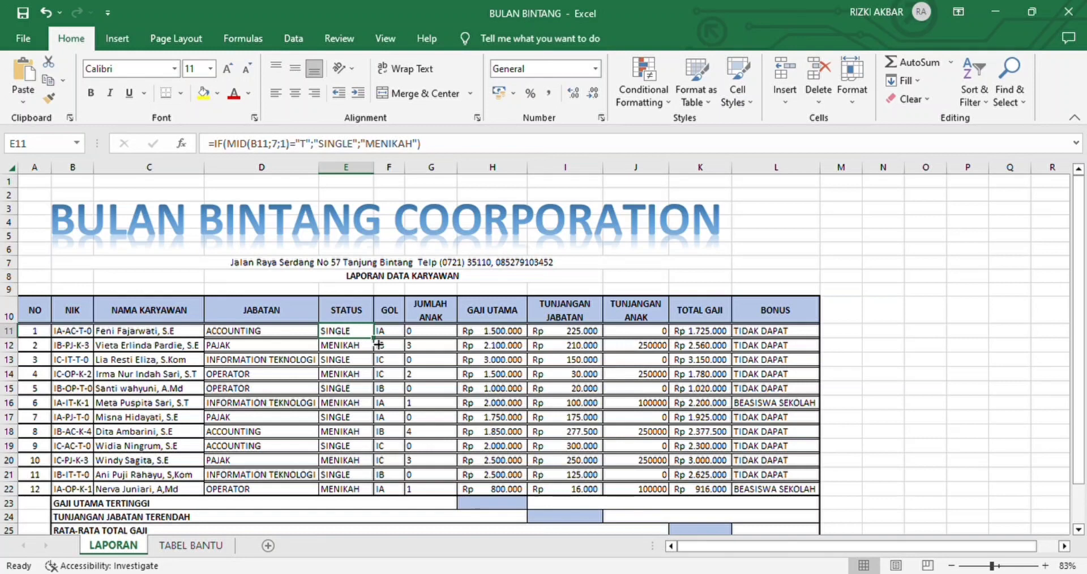
drag(378, 344, 378, 498)
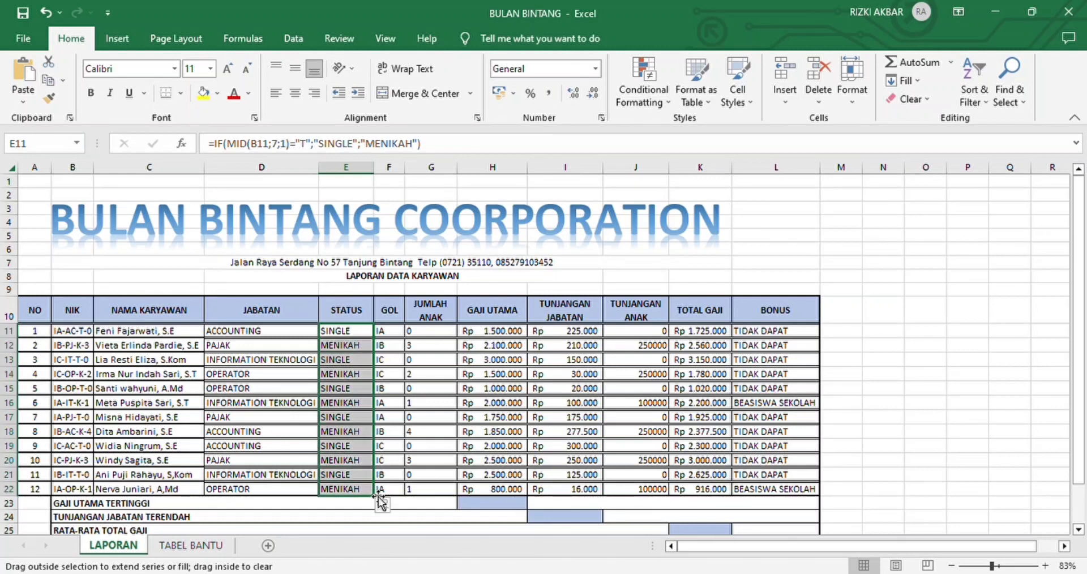
Step: Examine the GOL formula in F11 and the JUMLAH ANAK formula in G11, keeping both as they are
click(401, 345)
click(400, 337)
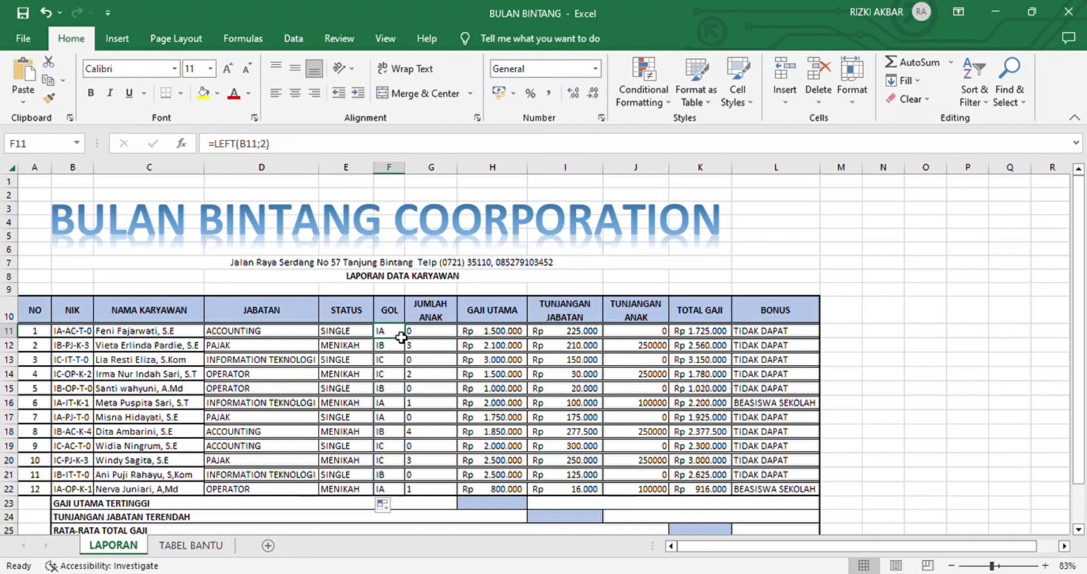
double_click(401, 338)
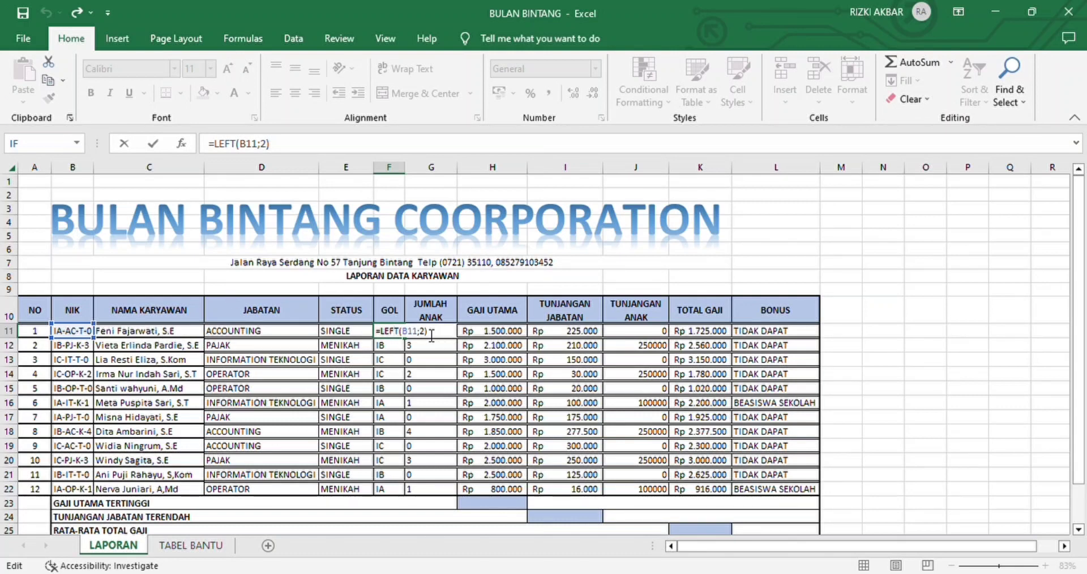
key(Return)
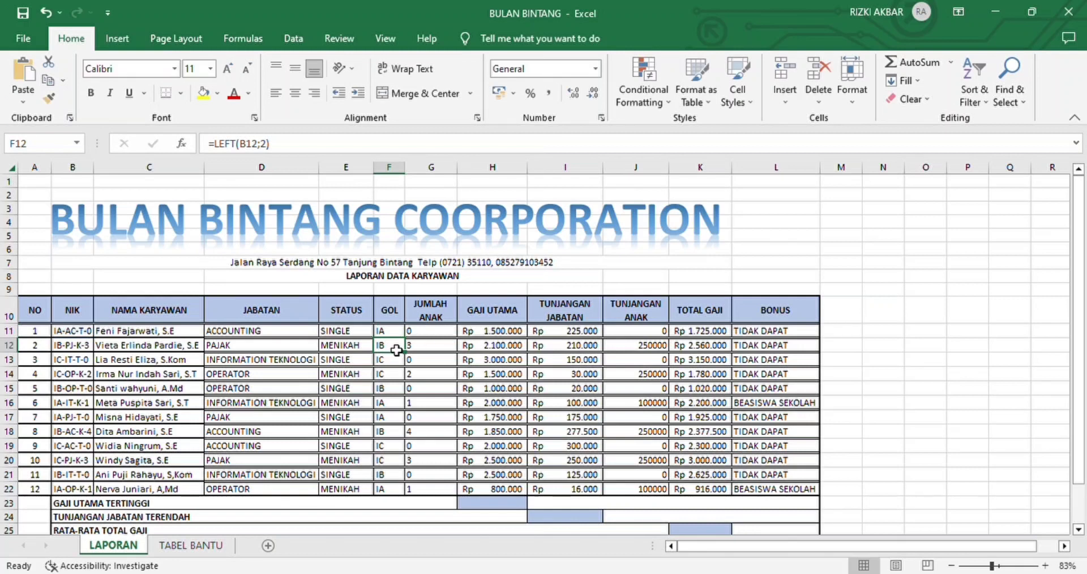
click(439, 334)
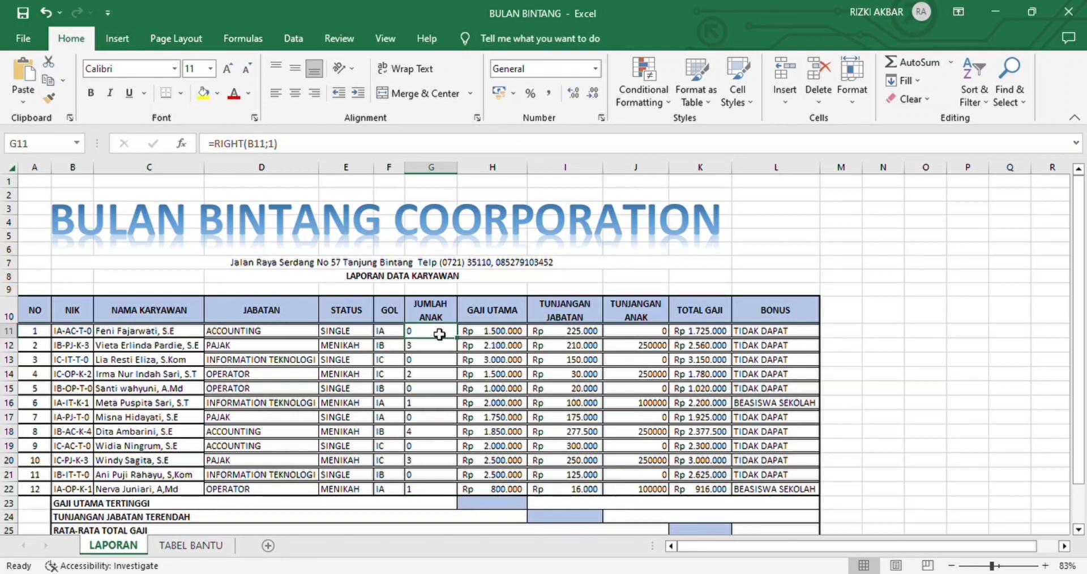
double_click(441, 336)
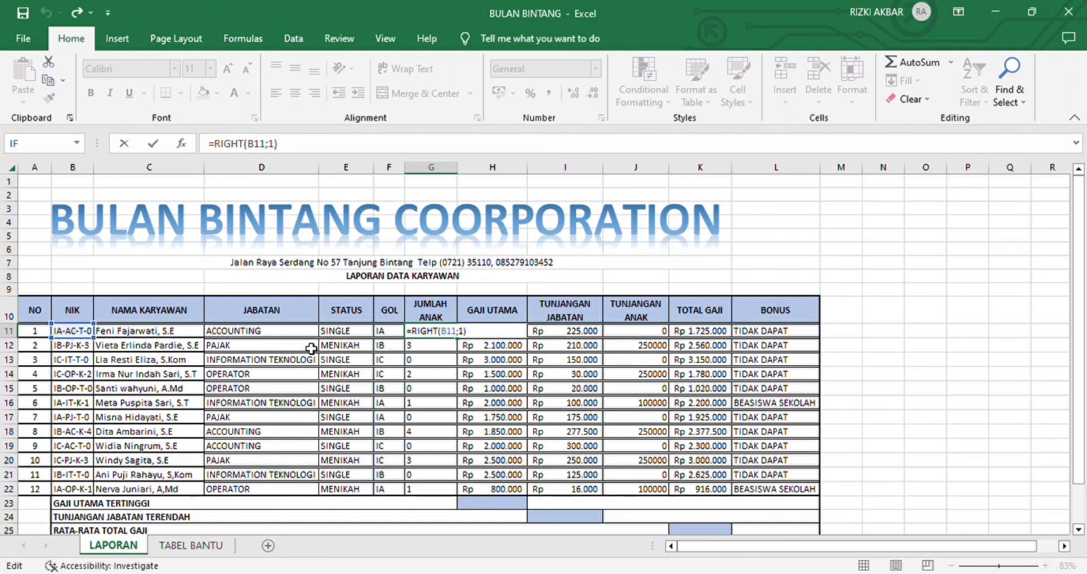
click(475, 334)
key(Return)
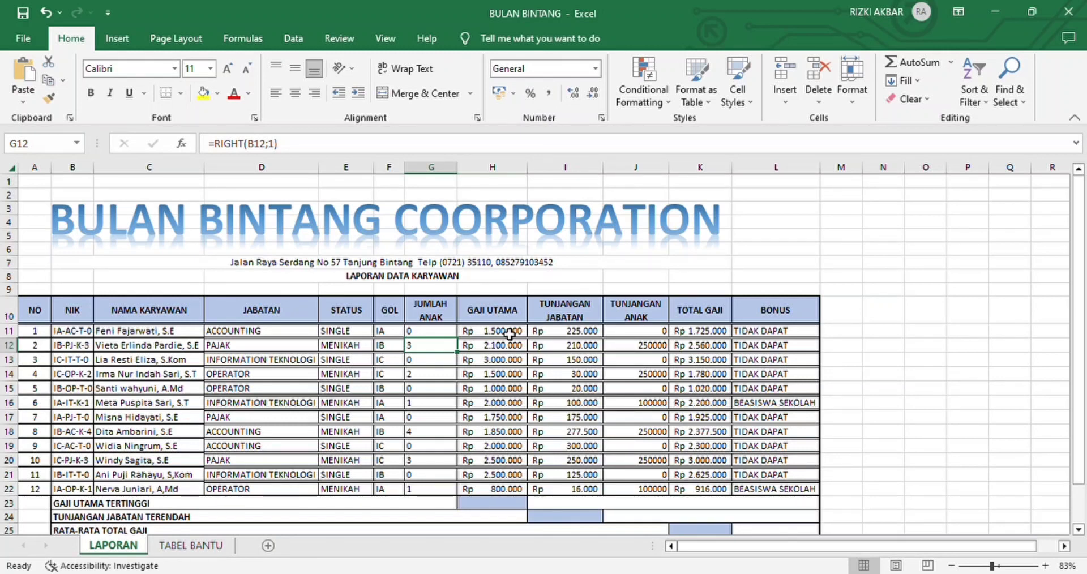
Step: Examine the nested VLOOKUP formula for GAJI UTAMA in H11 against the salary columns on the TABEL BANTU sheet
double_click(510, 334)
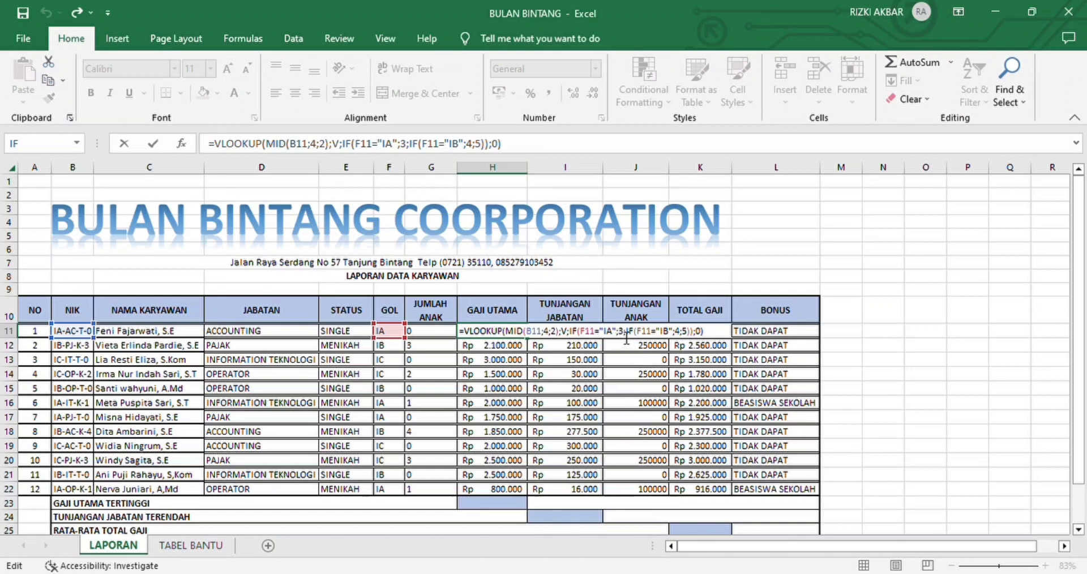
click(205, 545)
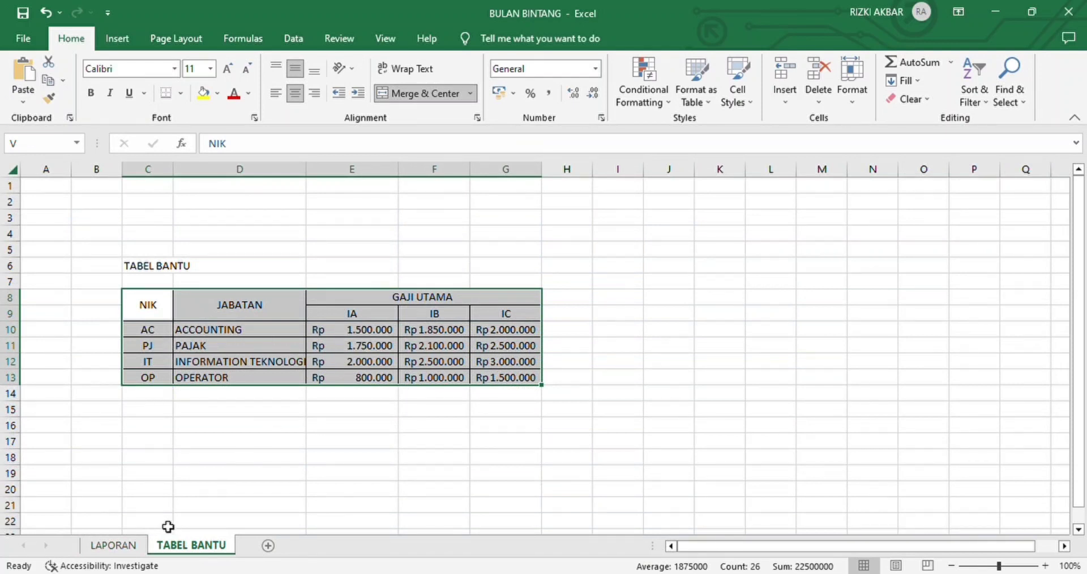
click(133, 545)
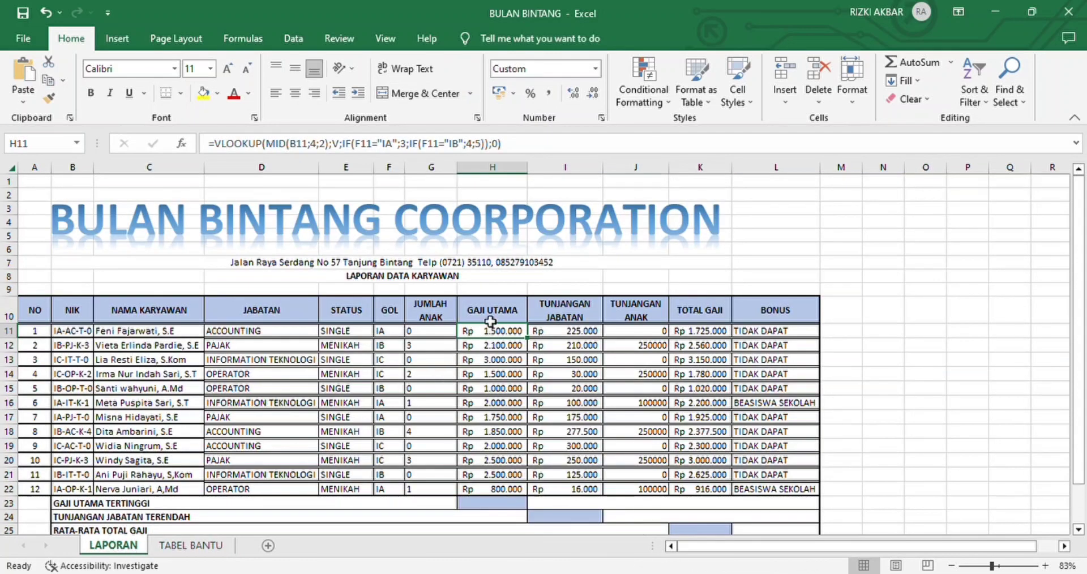
click(492, 318)
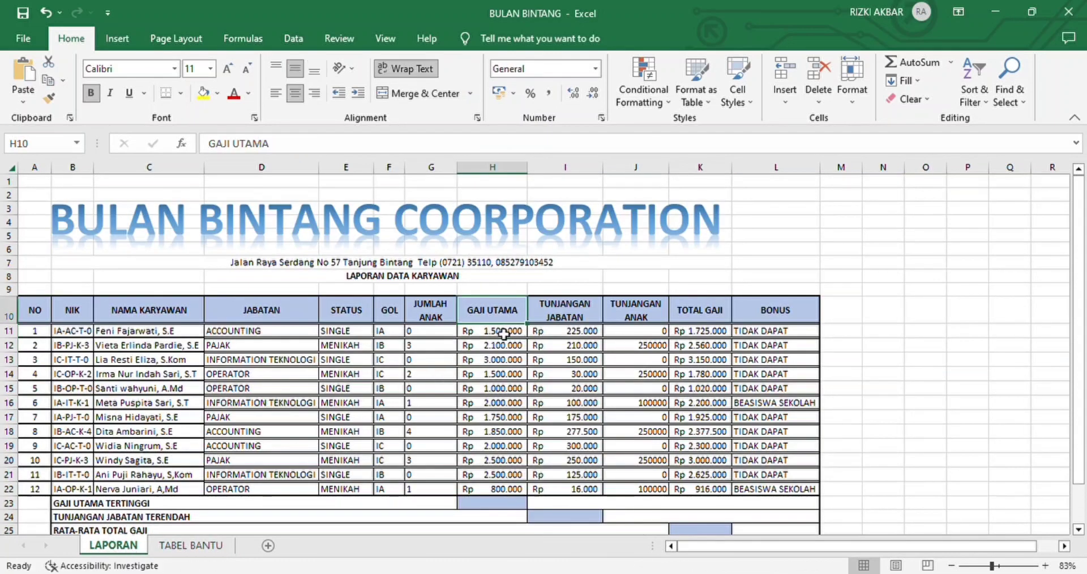
double_click(503, 333)
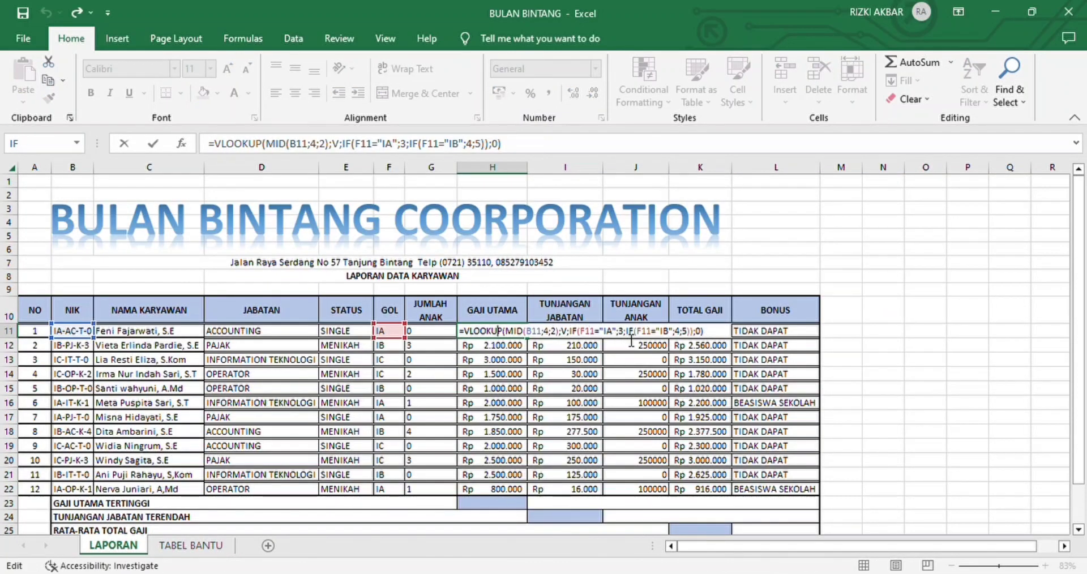
click(704, 332)
key(Return)
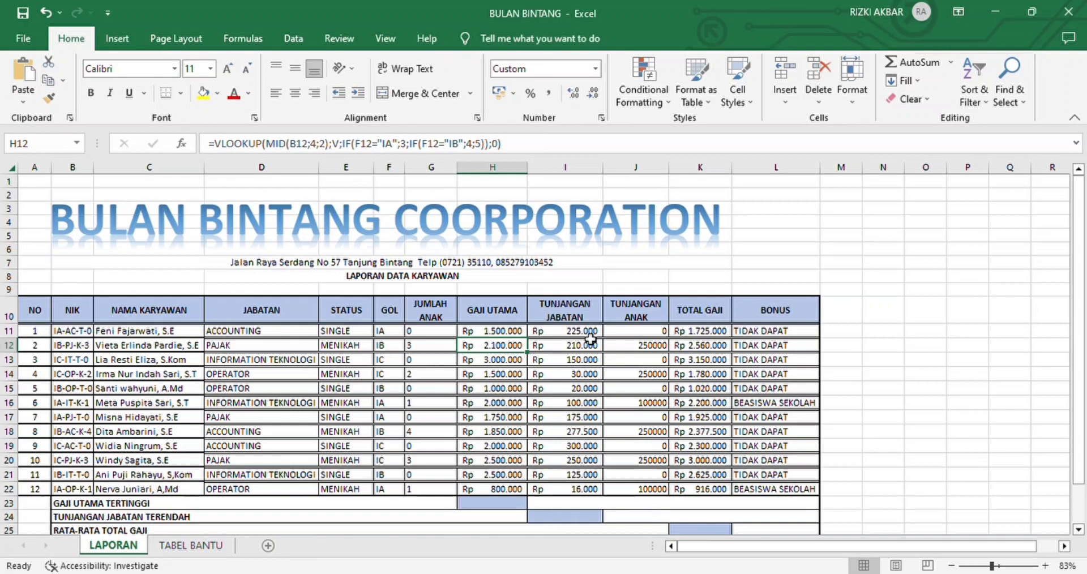
Step: Examine the TUNJANGAN JABATAN formula in I11 and the TUNJANGAN ANAK formula in J11
click(591, 336)
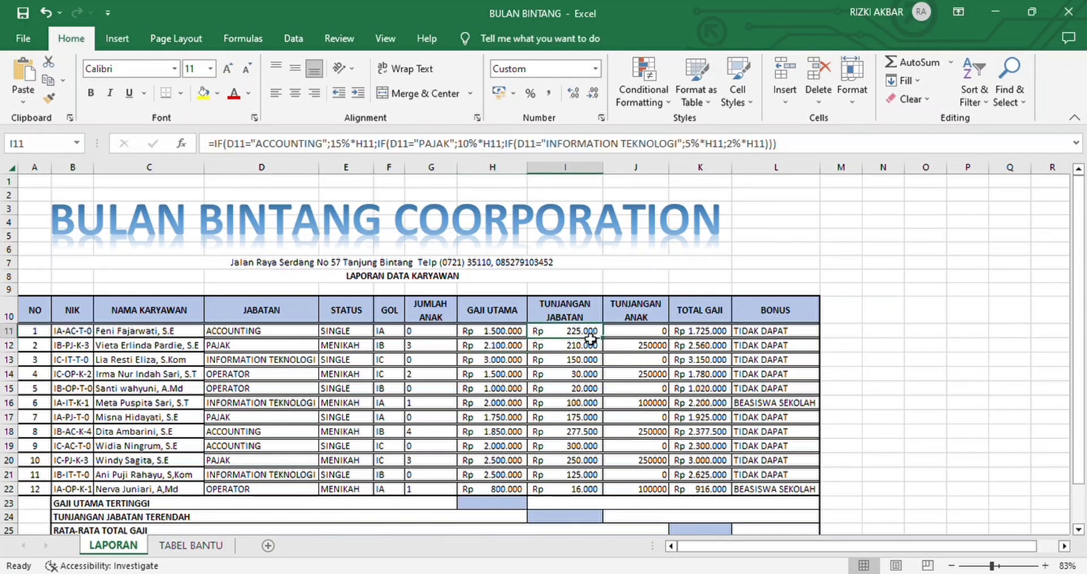
double_click(590, 338)
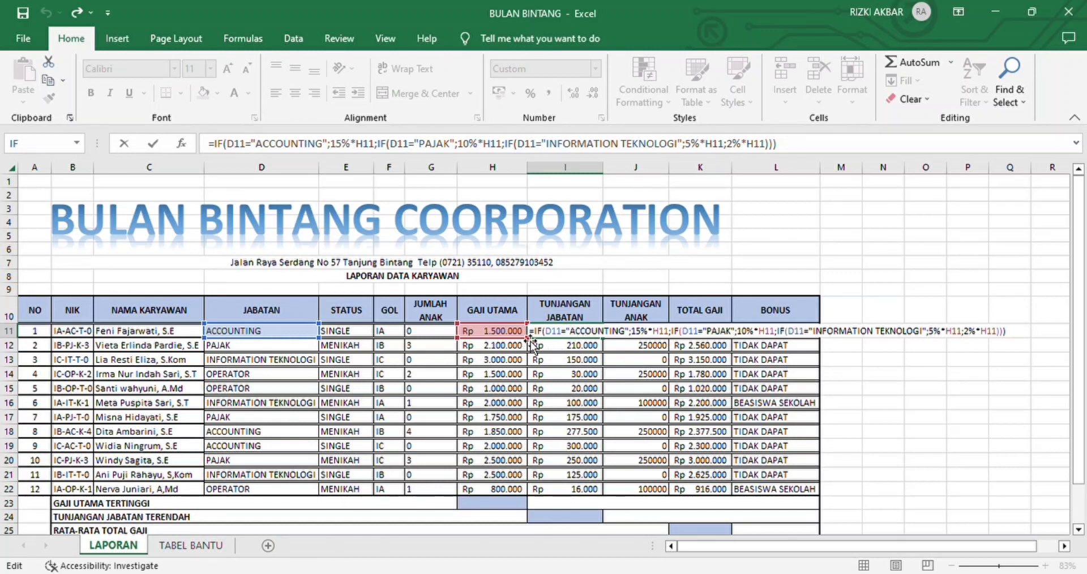
click(584, 331)
click(639, 334)
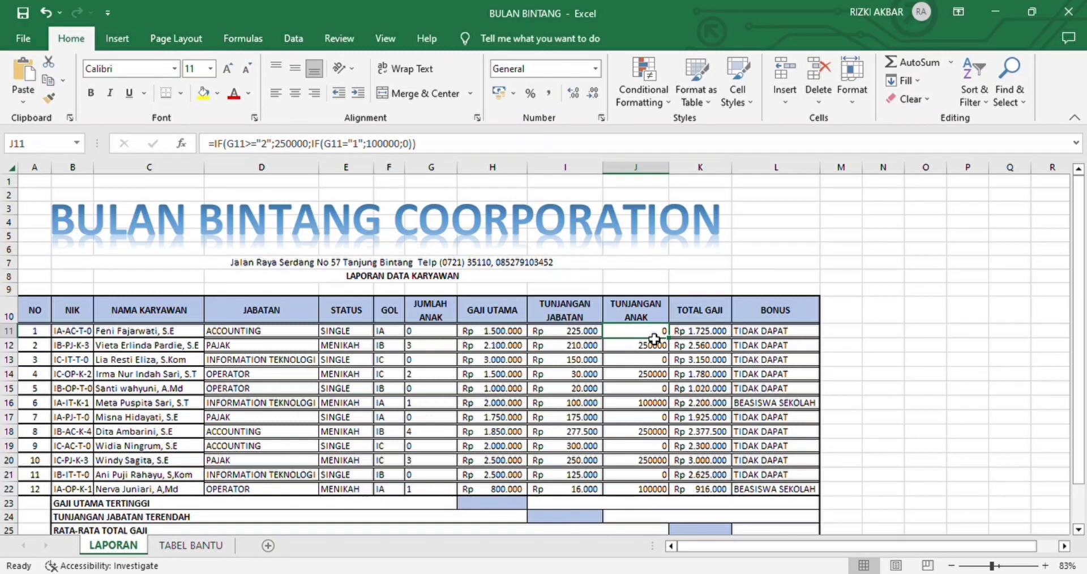
double_click(653, 334)
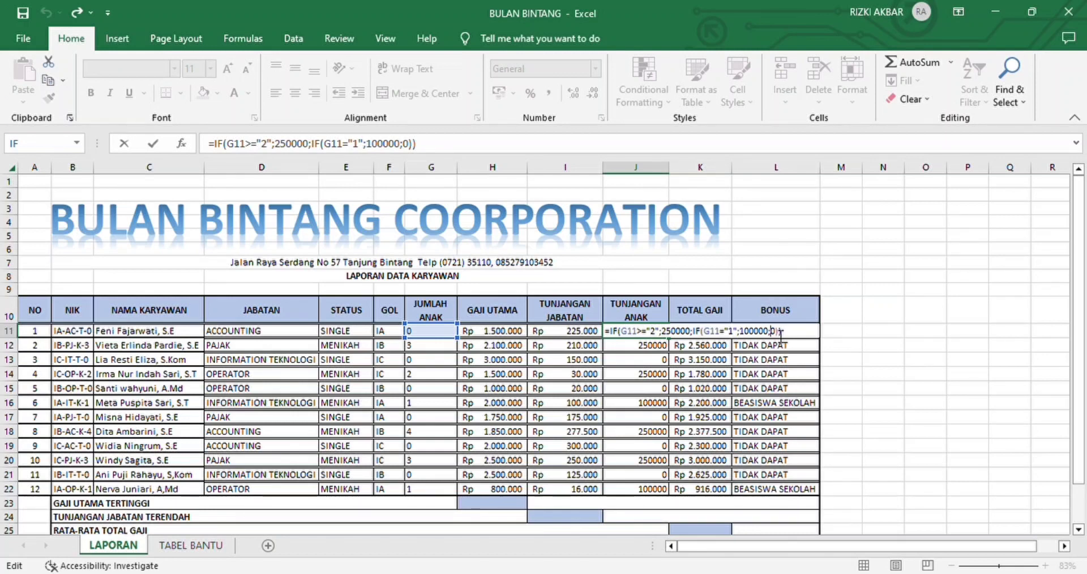
key(Return)
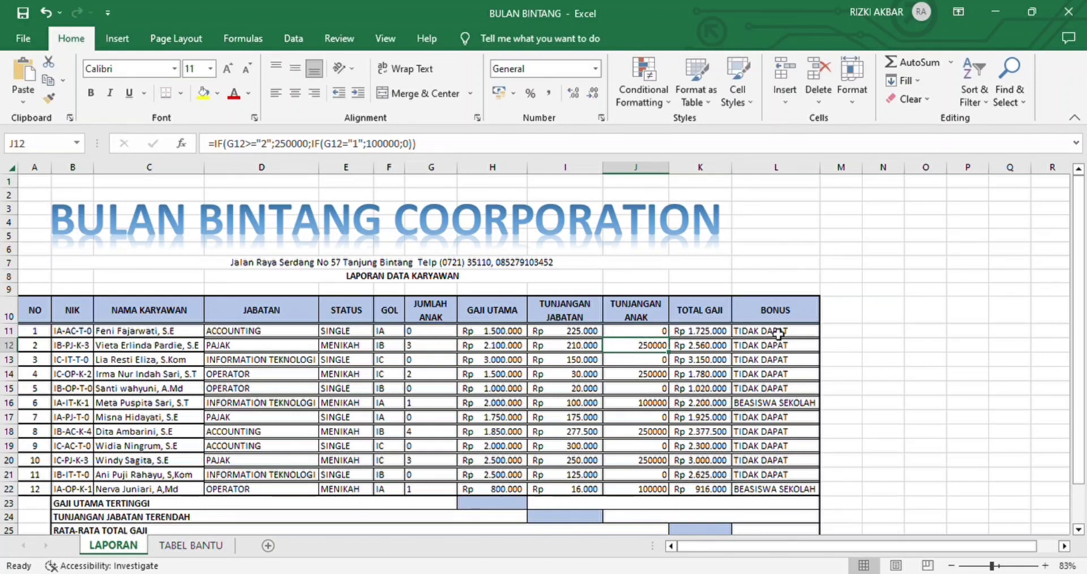
Step: Review the TOTAL GAJI sum formula in K11 and fill it down through K22
click(719, 334)
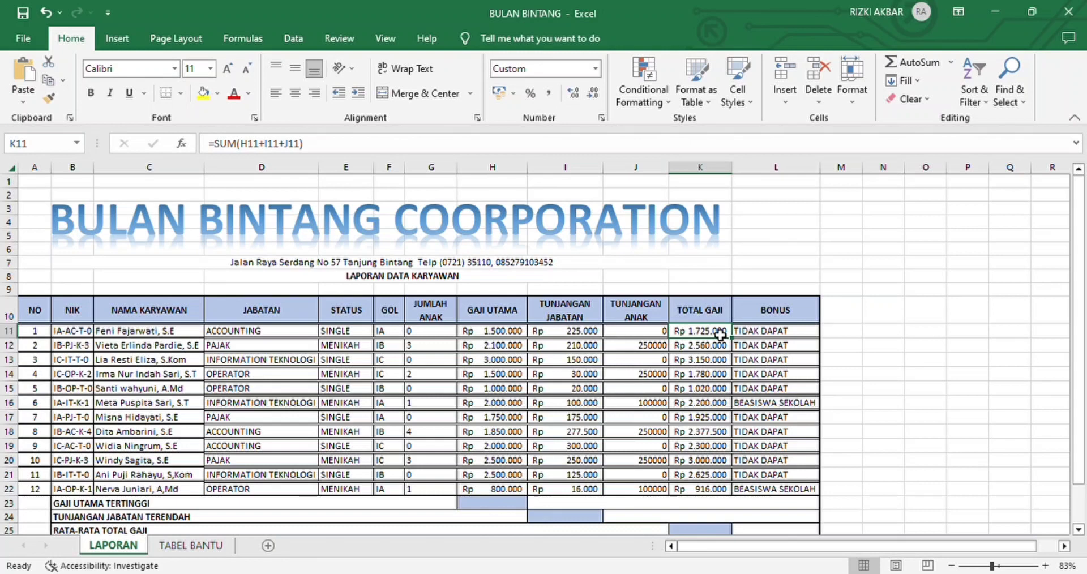
double_click(720, 334)
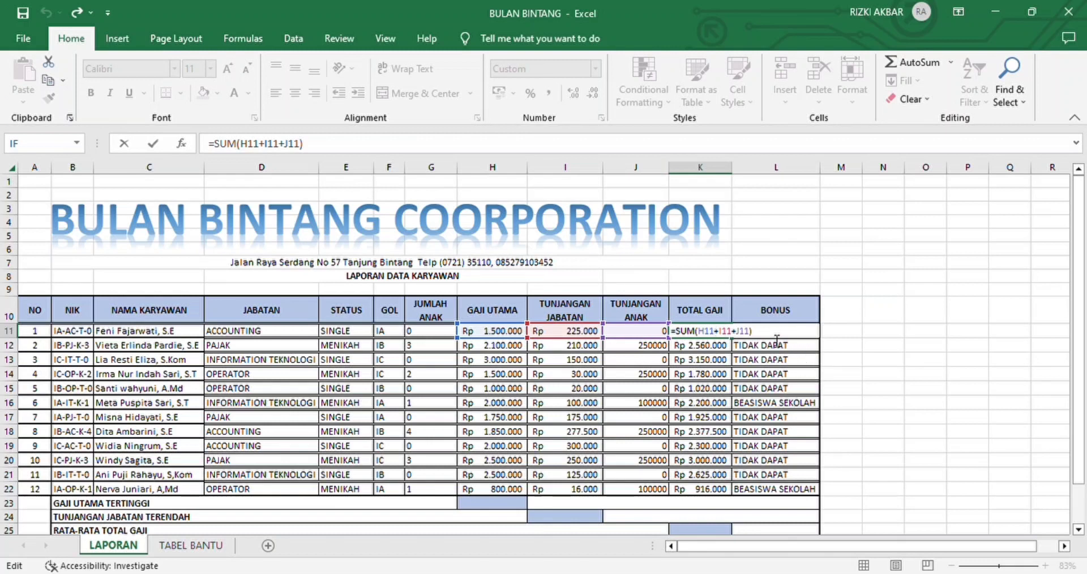
key(Return)
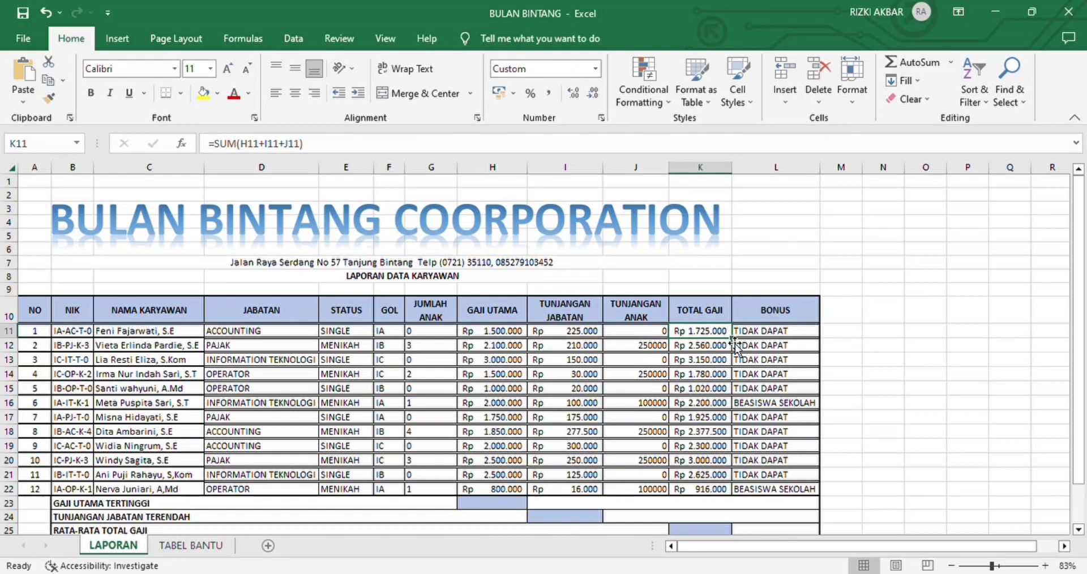
drag(734, 341, 734, 499)
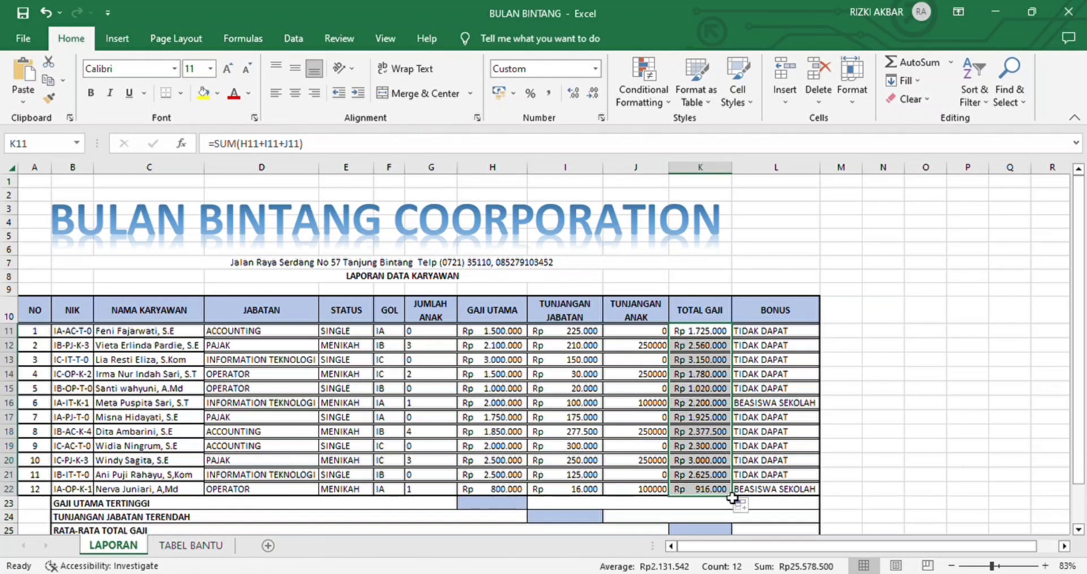
click(780, 420)
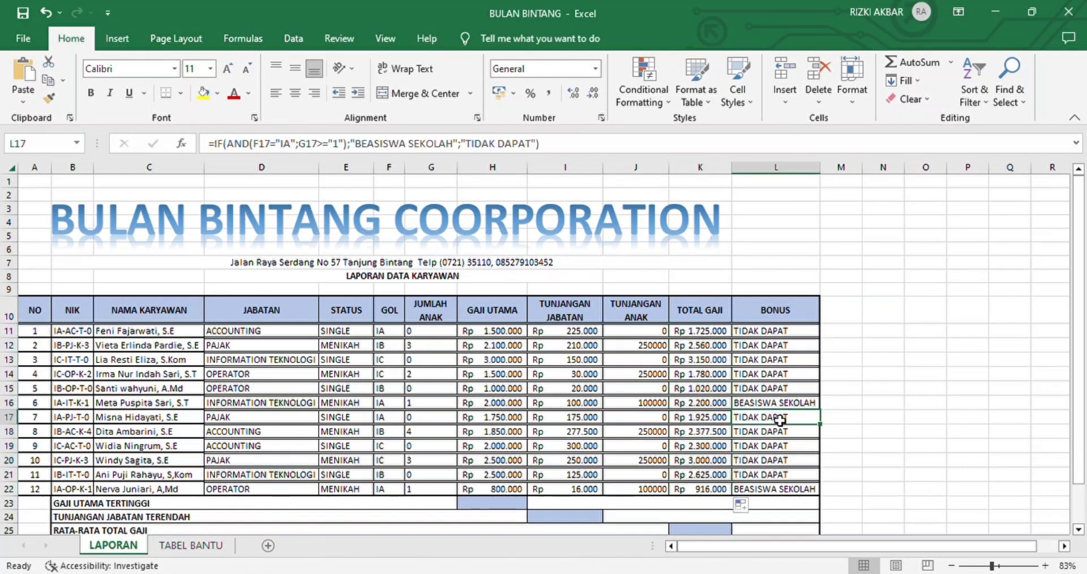
Step: Examine the BONUS formula in L11, which tests GOL and JUMLAH ANAK with IF and AND, keeping it as it is
click(795, 336)
double_click(796, 336)
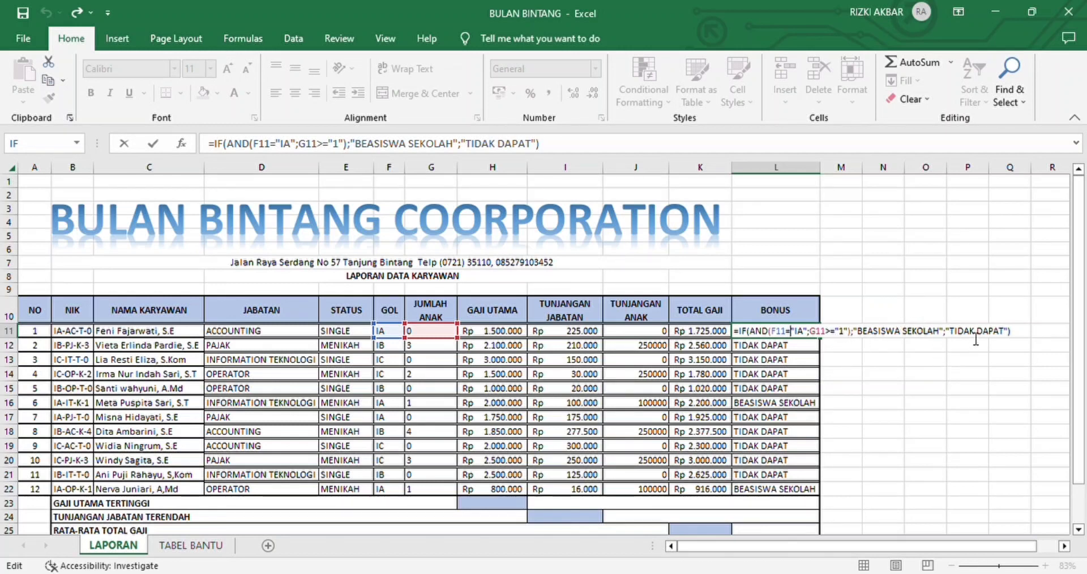
click(1016, 337)
key(Return)
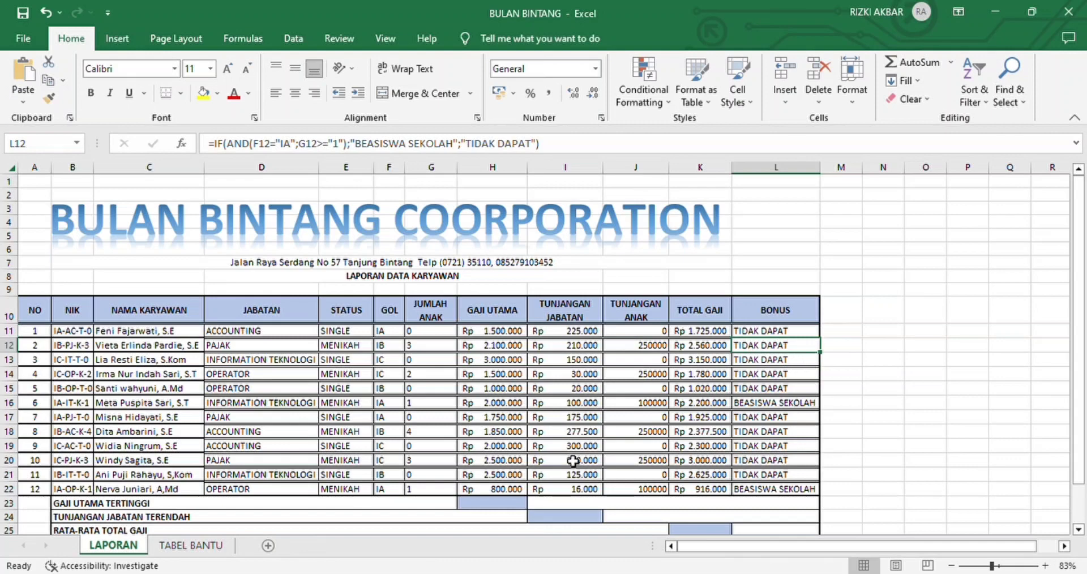
Step: Calculate GAJI UTAMA TERTINGGI in H23 with the formula =MAX(H11:H22)
click(502, 507)
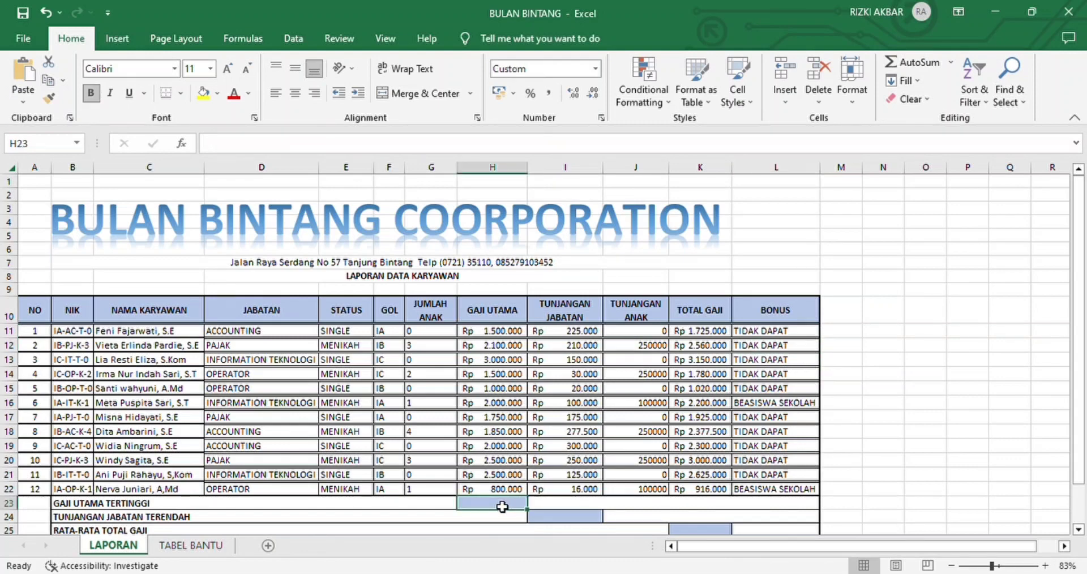
scroll(502, 506, down, 3)
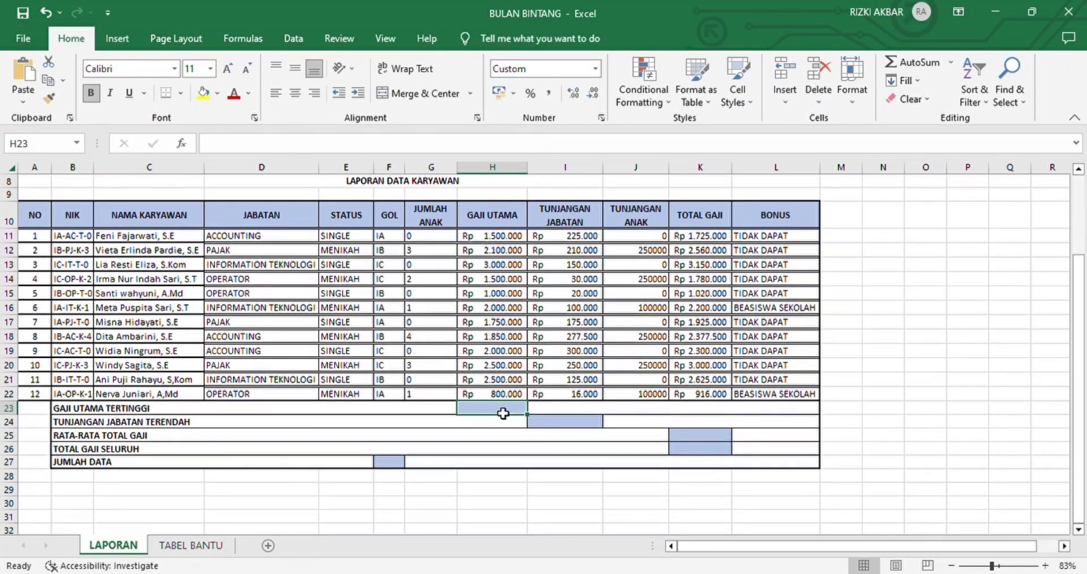
text(=)
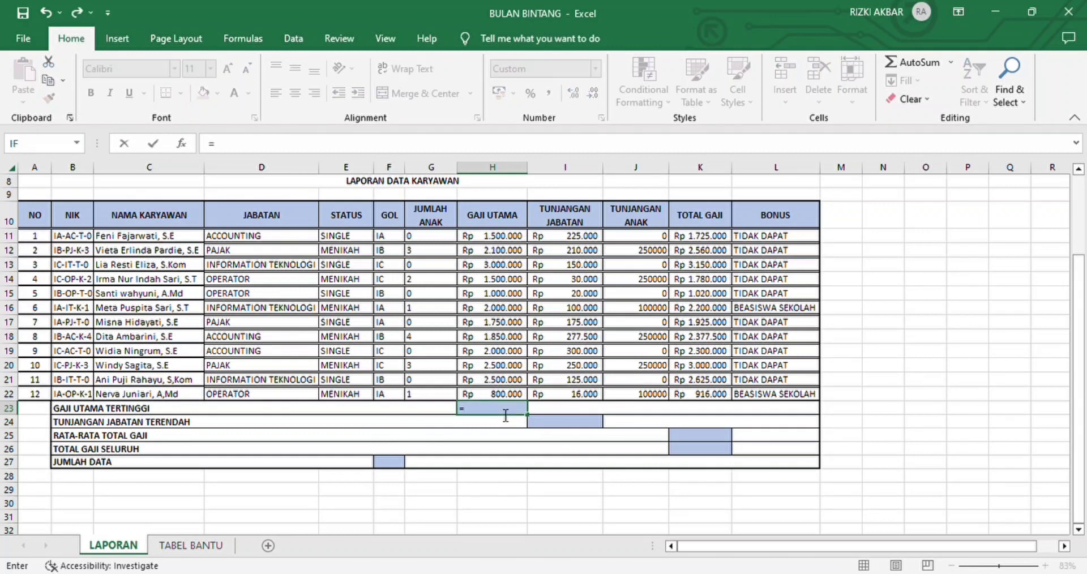
text(MAX()
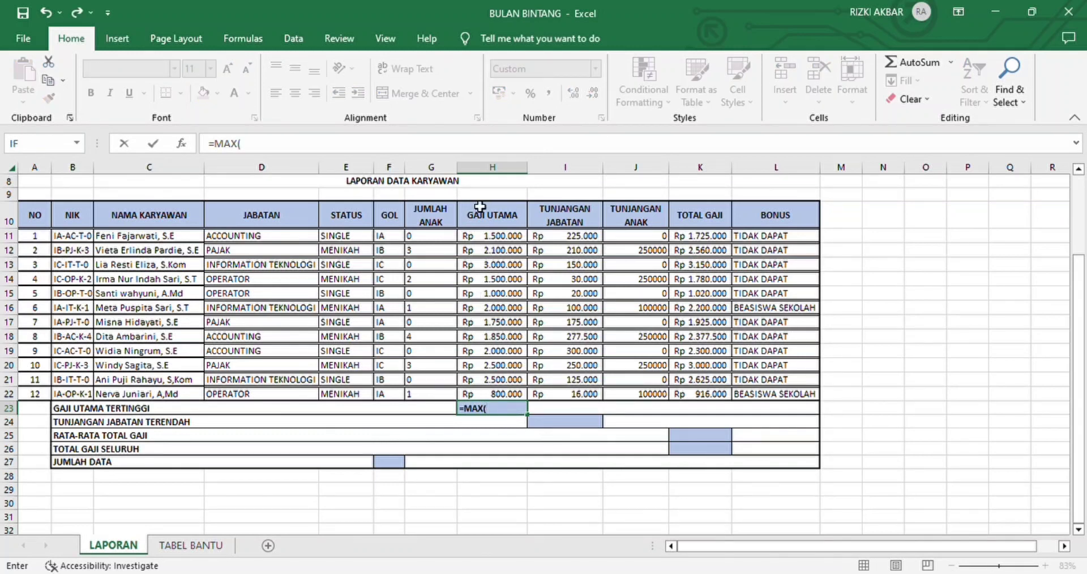
drag(496, 243, 513, 393)
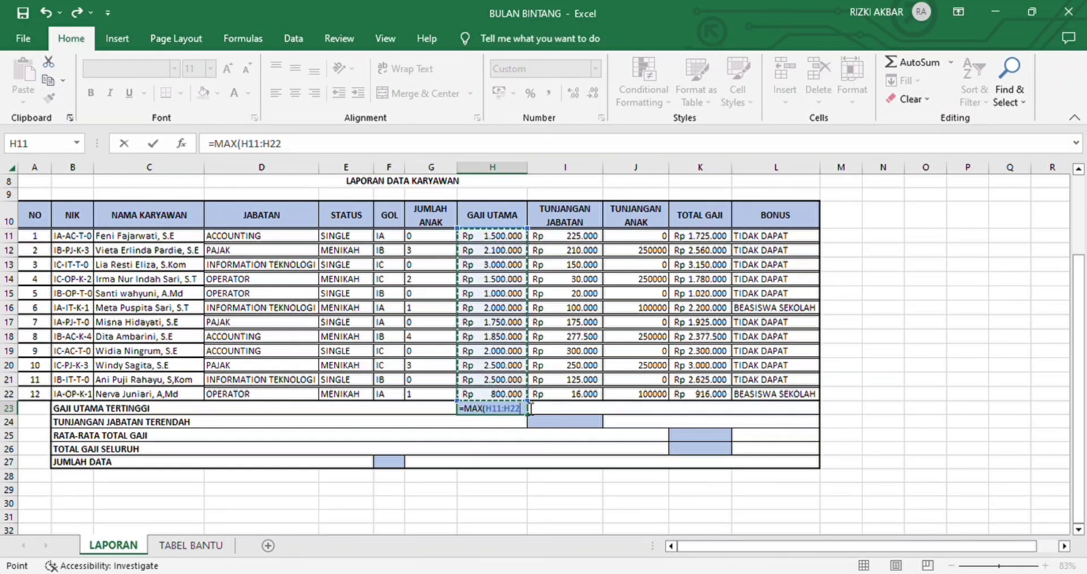
text())
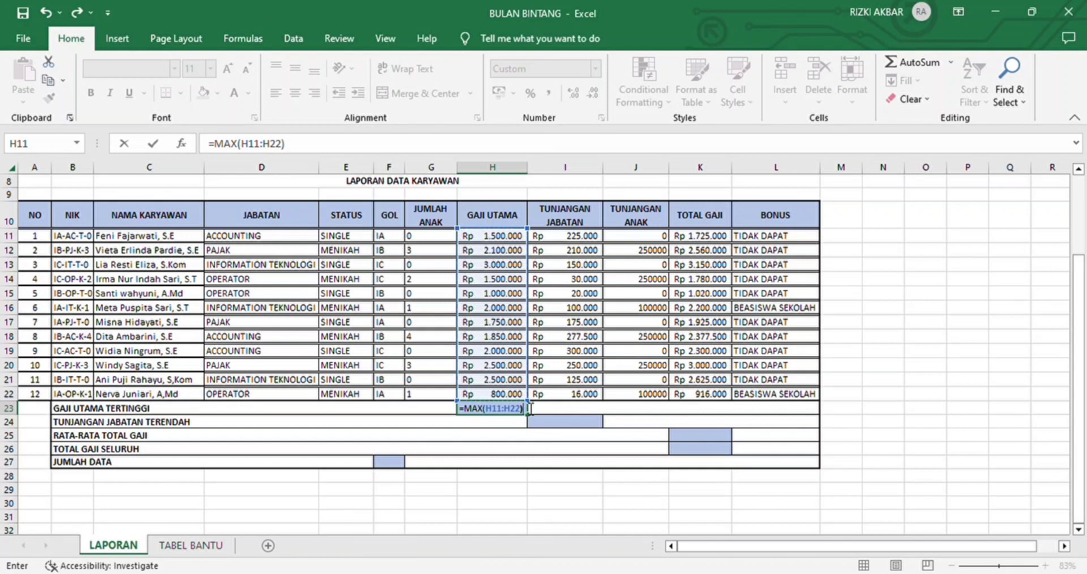
key(Return)
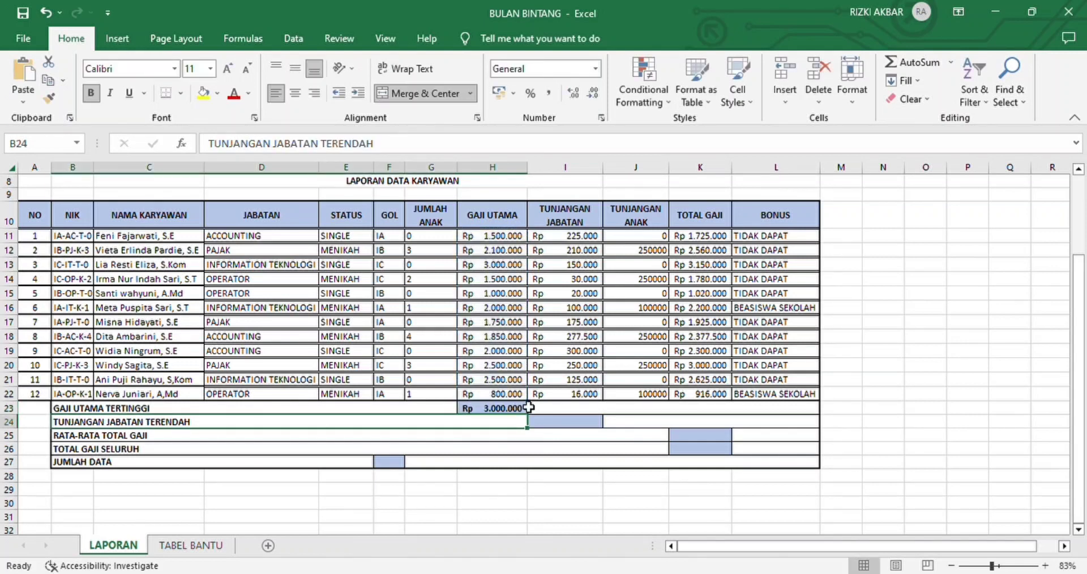
Step: Calculate TUNJANGAN JABATAN TERENDAH in I24 with the formula =MIN(I11:I22)
click(561, 429)
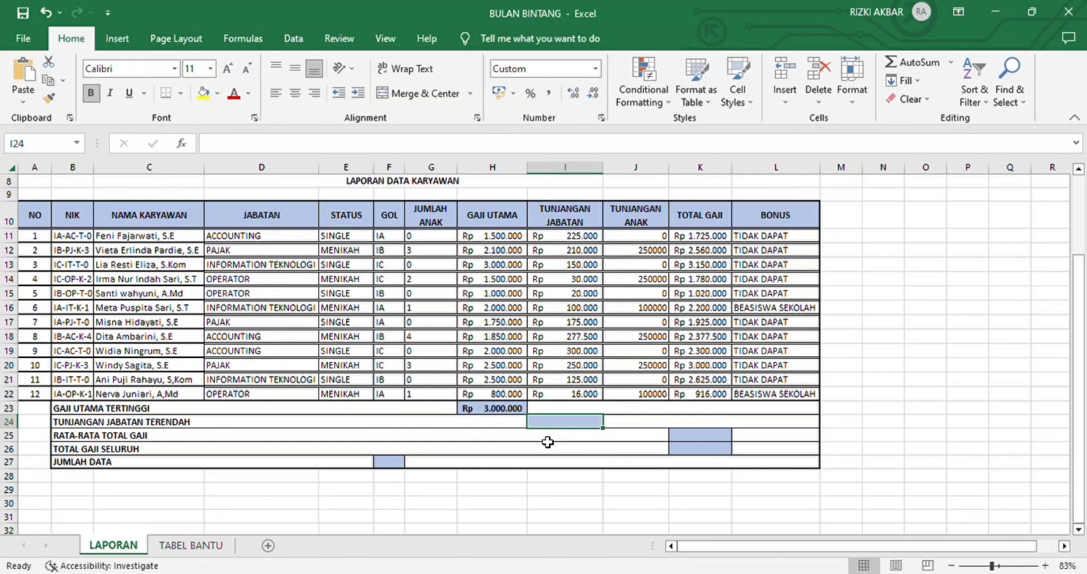
text(=M)
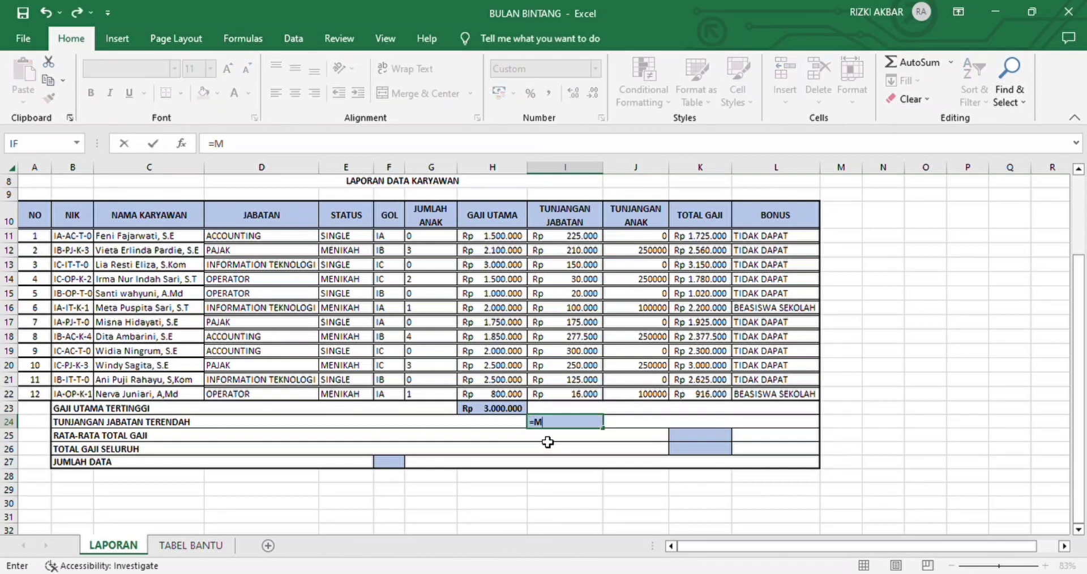
text(IN()
drag(573, 243, 580, 399)
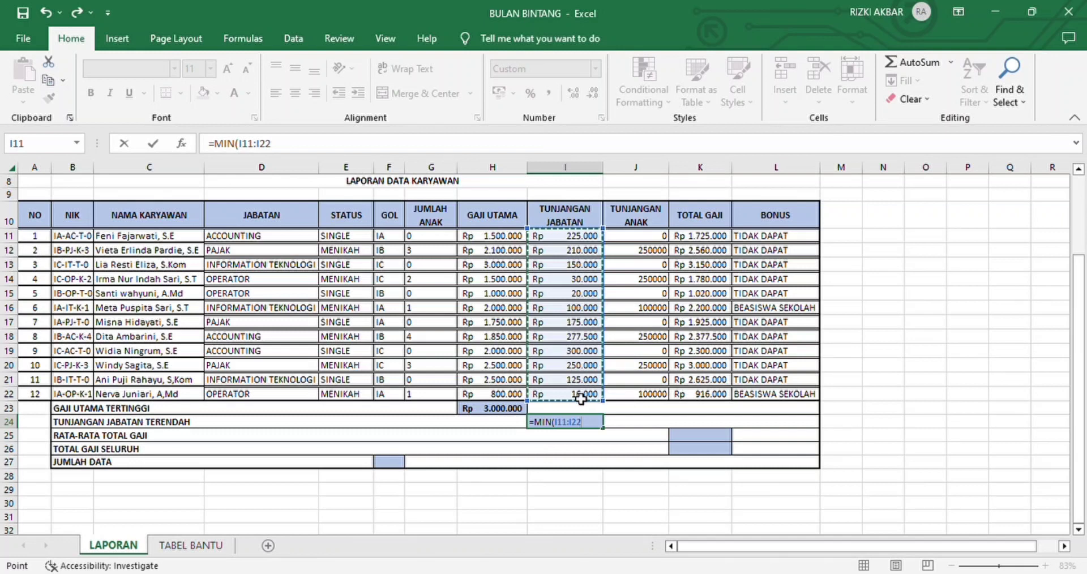
text())
key(Return)
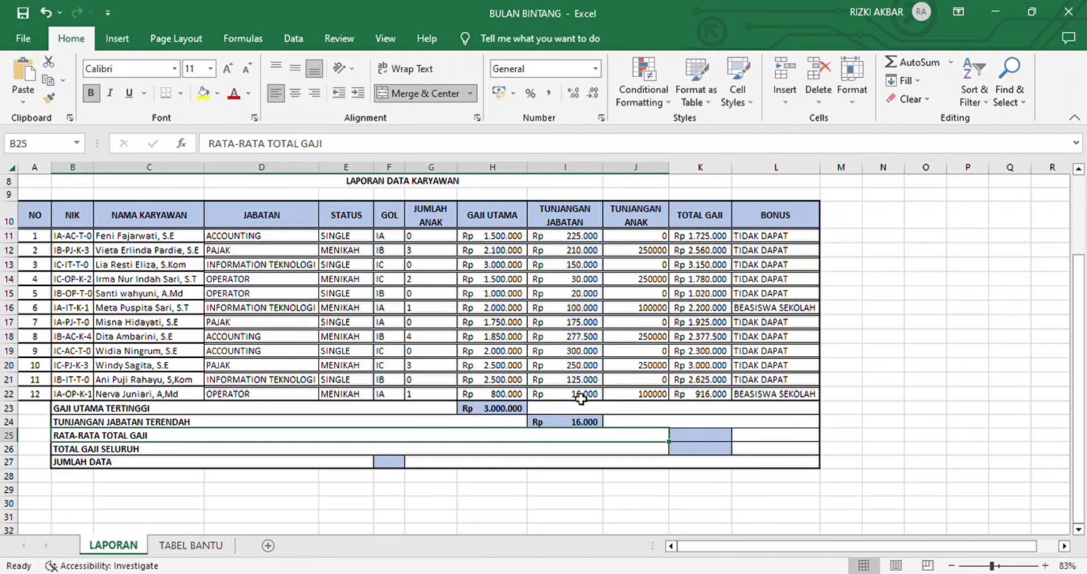
Step: Calculate RATA-RATA TOTAL GAJI in K25 with the formula =AVERAGE(K11:K22)
click(715, 441)
text(=)
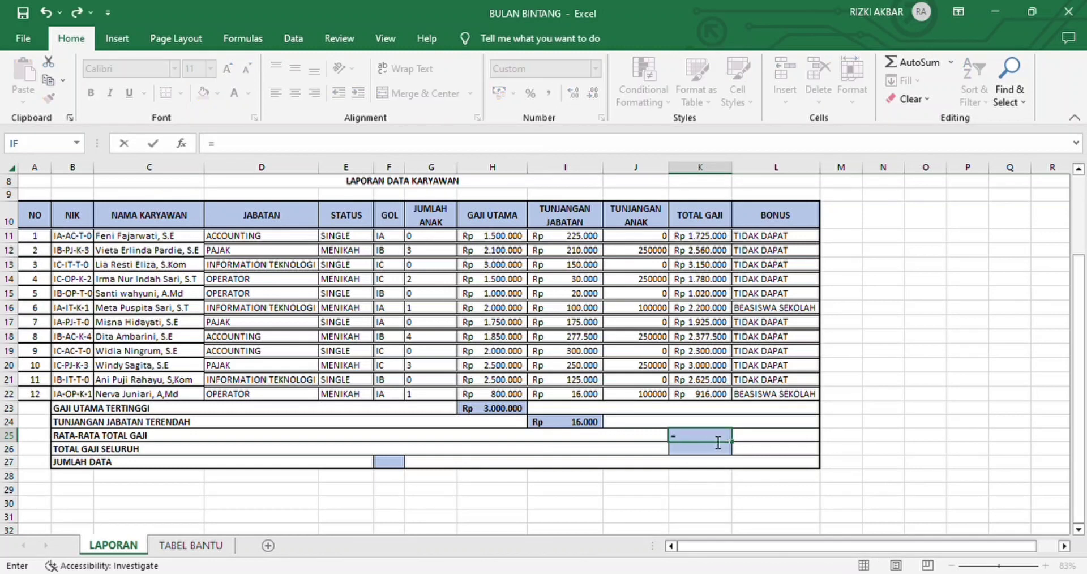
text(AVA)
key(BackSpace)
text(R)
text(RAGE)
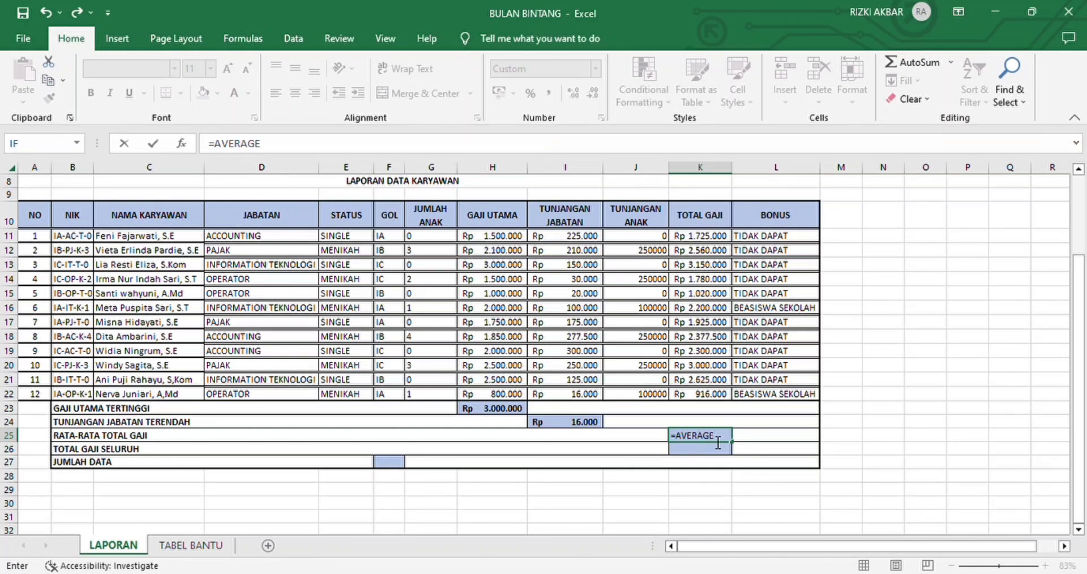
text(()
drag(702, 235, 713, 396)
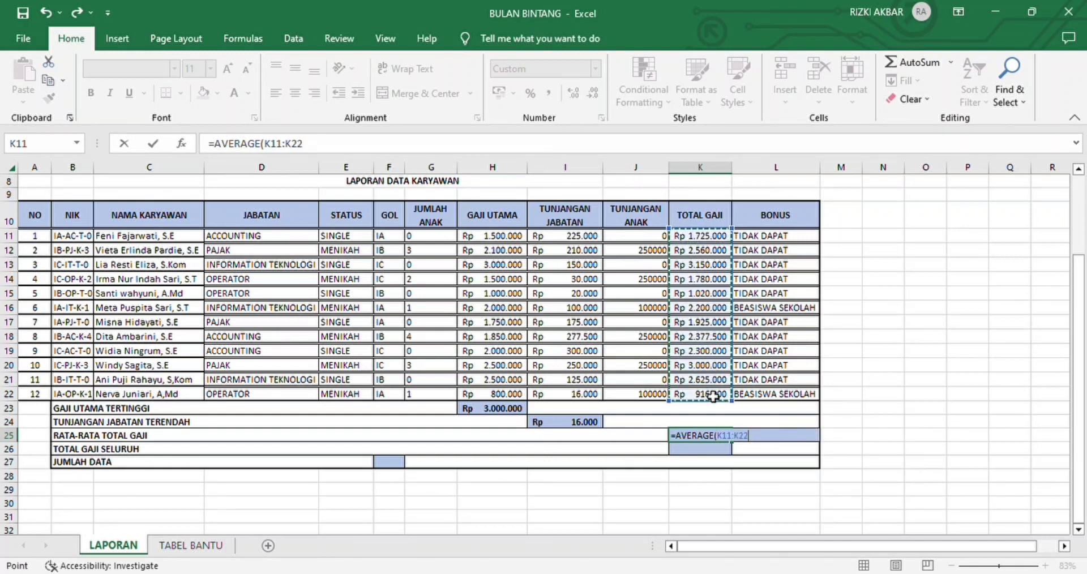
text())
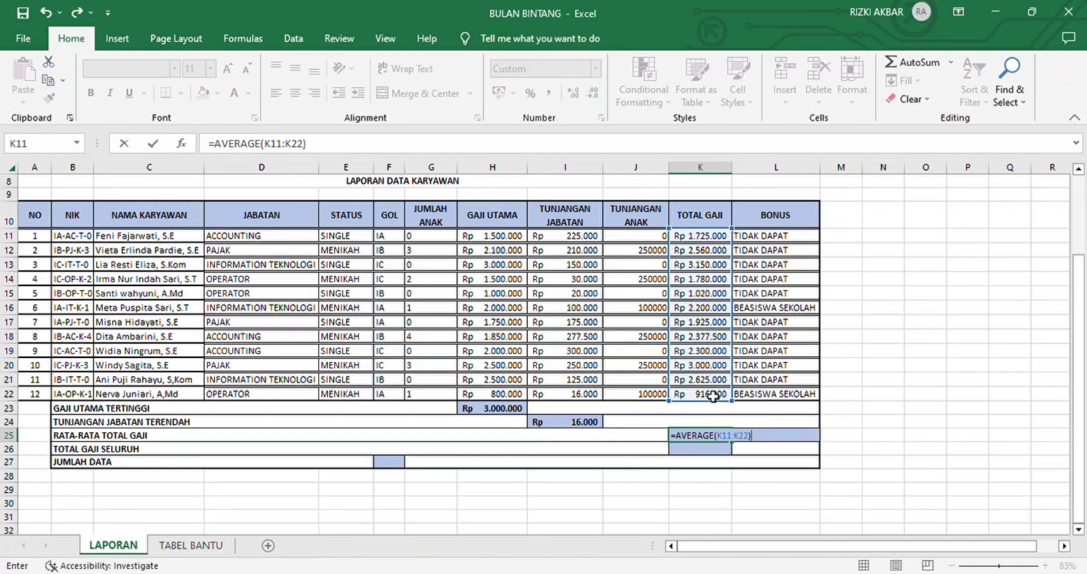
key(Return)
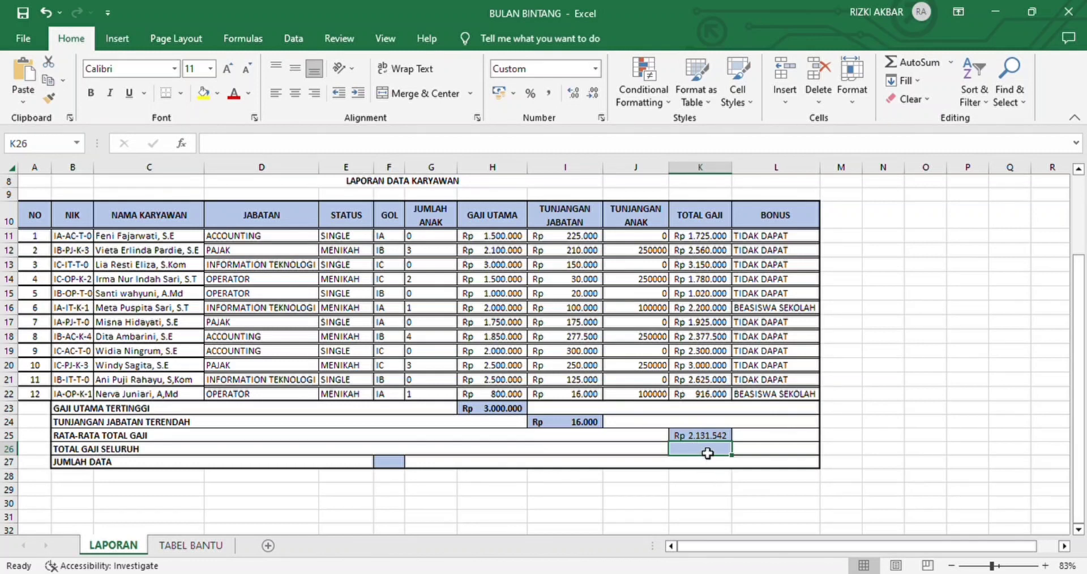
Step: Calculate TOTAL GAJI SELURUH in K26 with =SUM(K11:K22) and widen column K so the amount fits
text(=S)
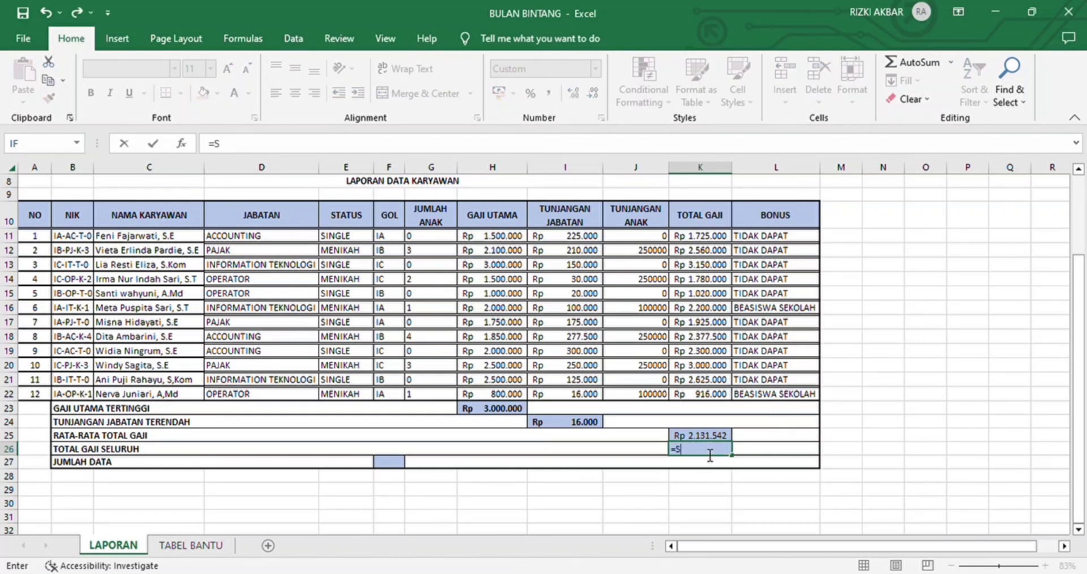
text(UM()
drag(688, 238, 703, 401)
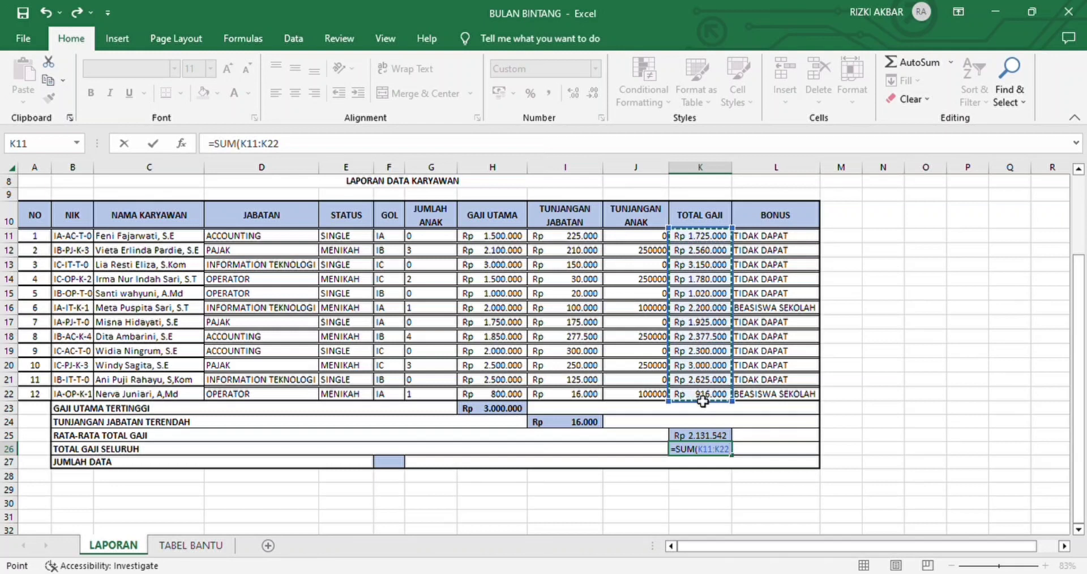
text())
key(Return)
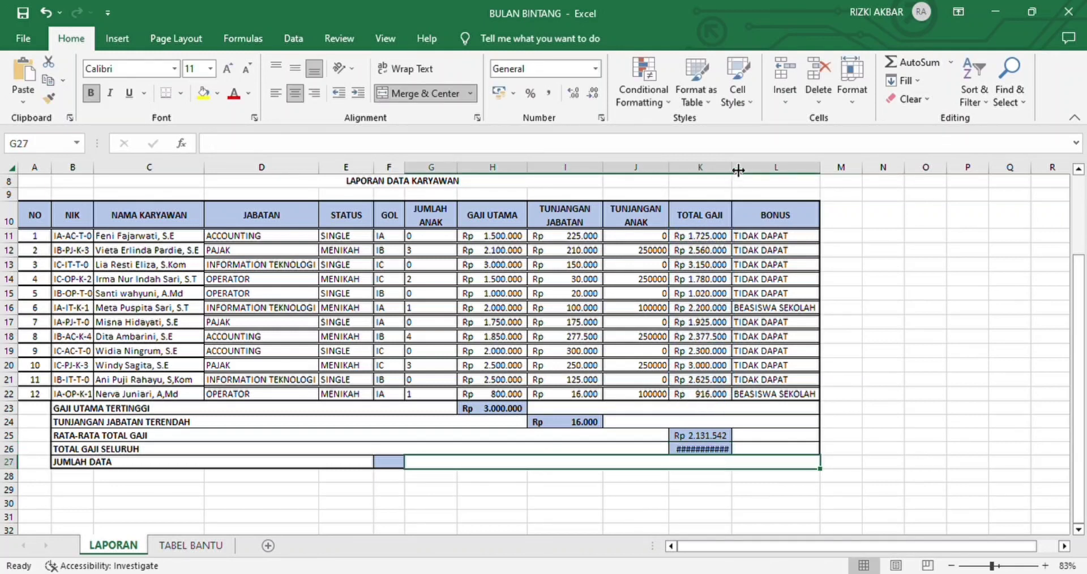
drag(739, 170, 756, 170)
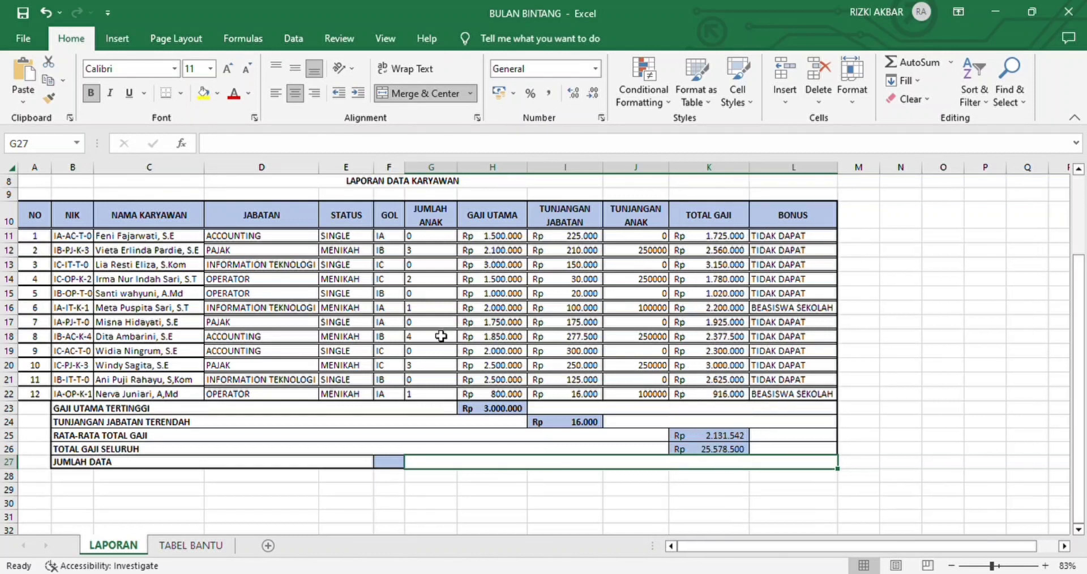
Step: Calculate JUMLAH DATA in F27 by counting the GOL entries with =COUNTA(F11:F22)
click(391, 477)
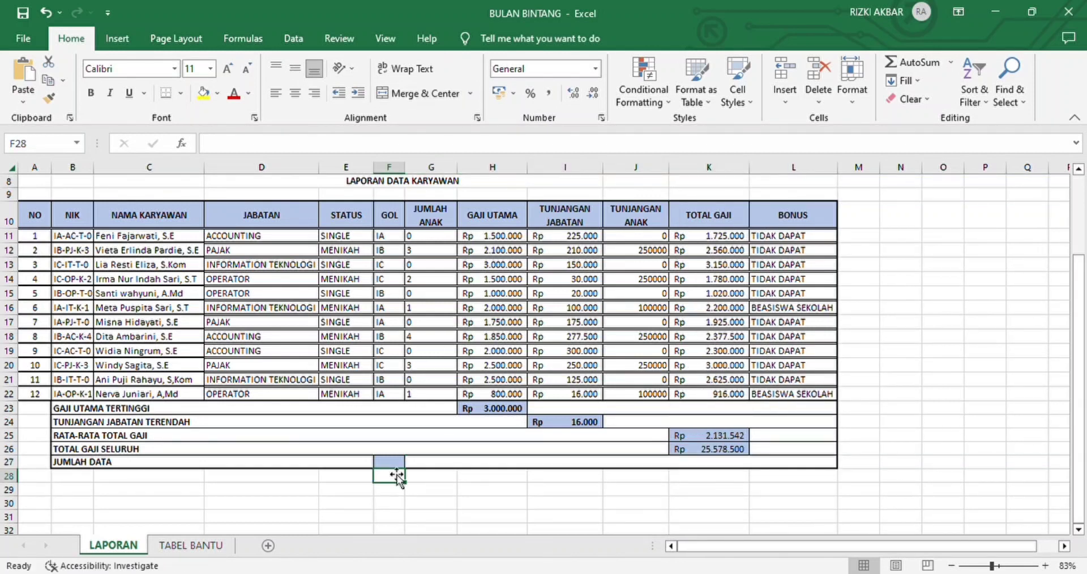
click(396, 463)
text(=)
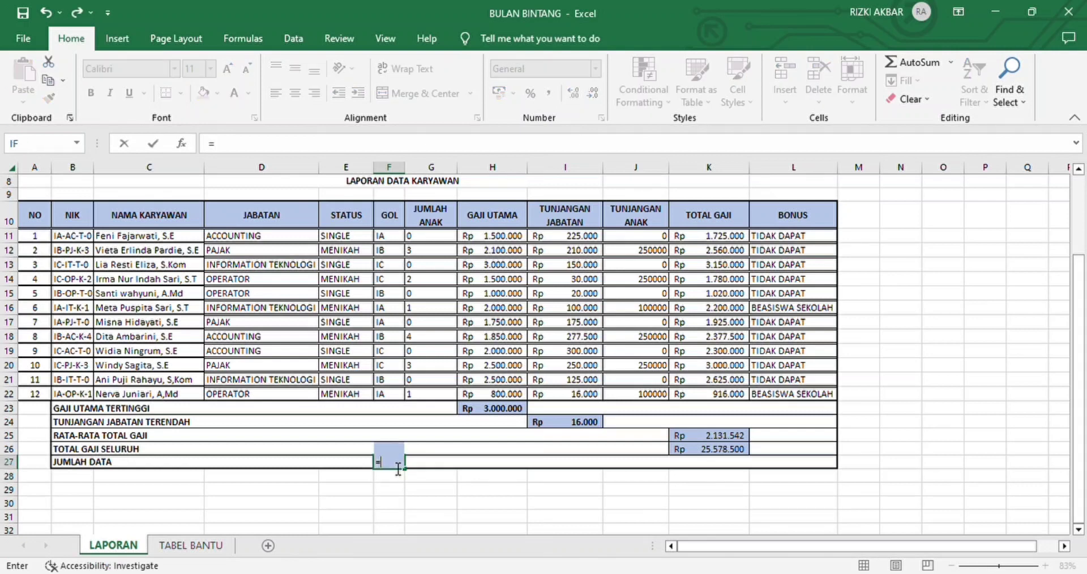
text(COU)
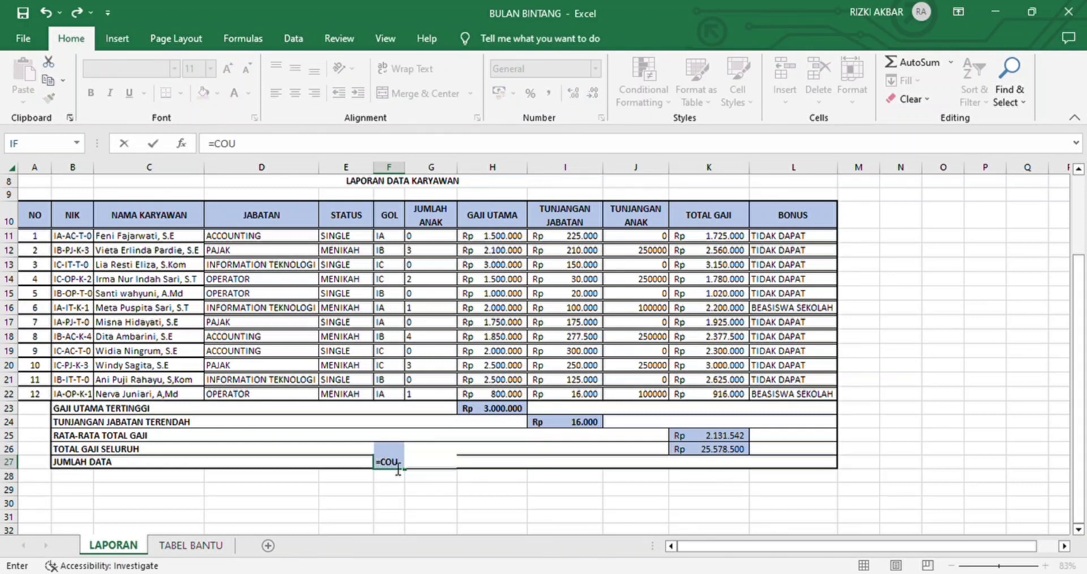
text(NTA()
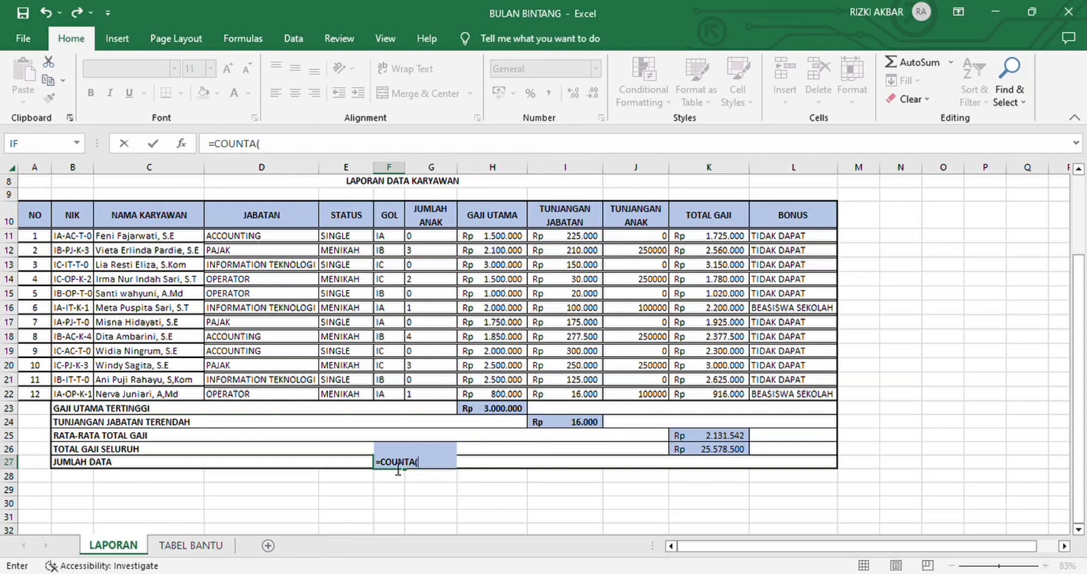
drag(396, 241, 398, 399)
text())
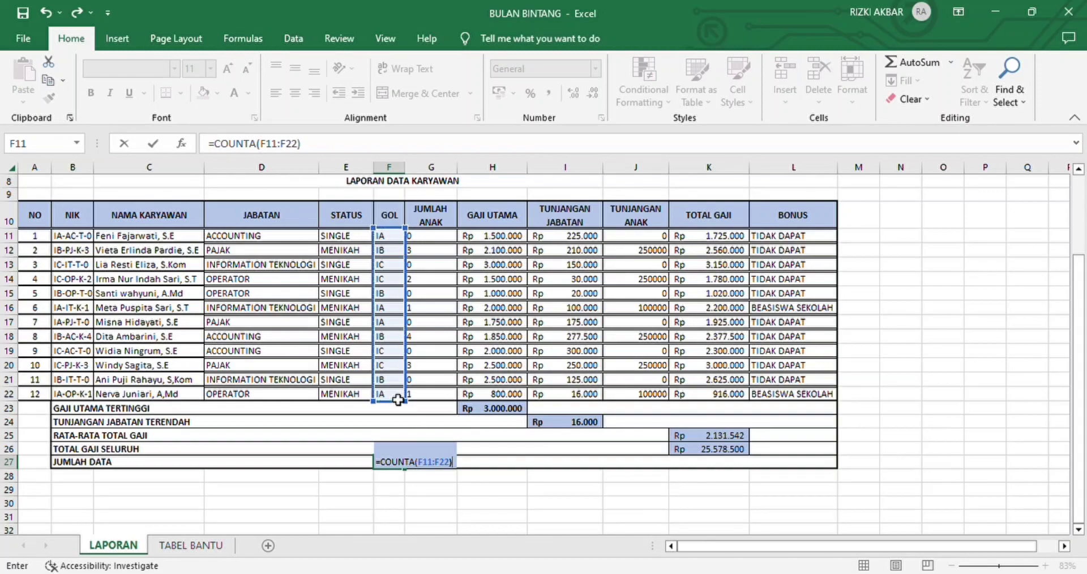
key(Return)
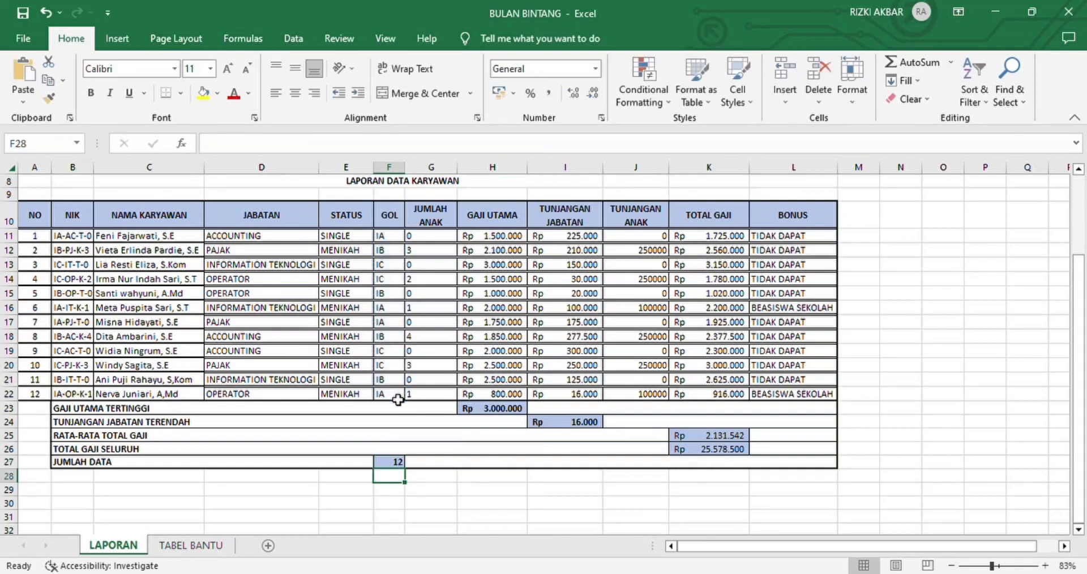
scroll(552, 417, down, 3)
scroll(552, 418, up, 4)
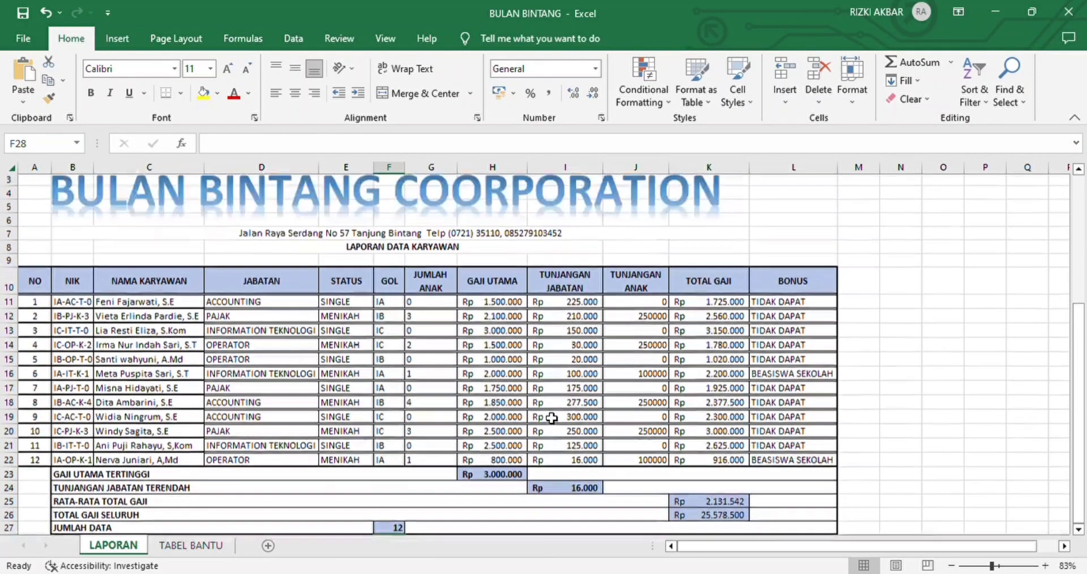
scroll(552, 418, down, 3)
scroll(552, 418, up, 1)
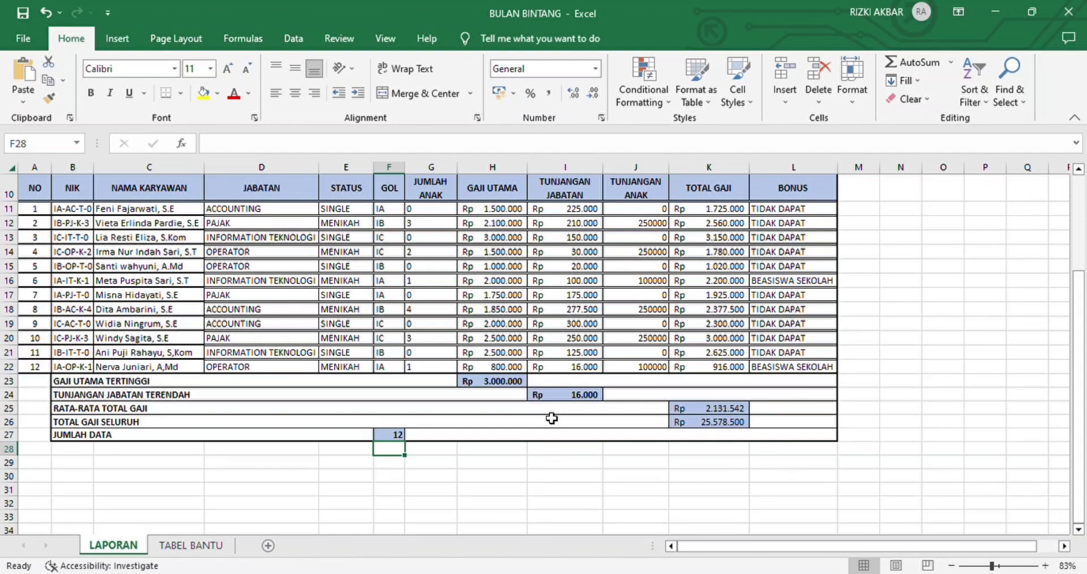
Step: Add a new worksheet between LAPORAN and TABEL BANTU and name it SORT & FILTER
click(269, 545)
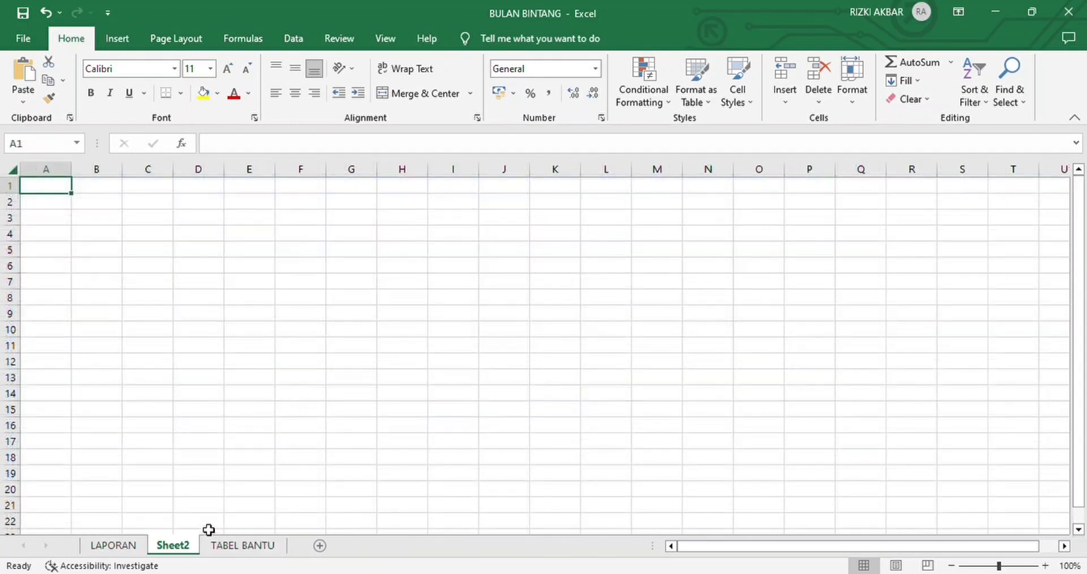
double_click(177, 547)
key(BackSpace)
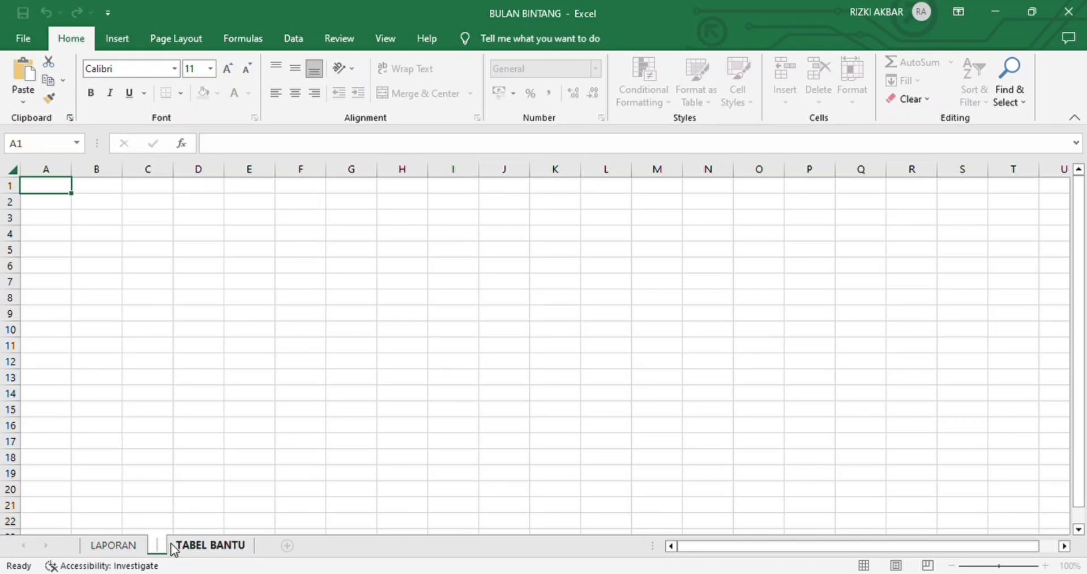
text(SORT)
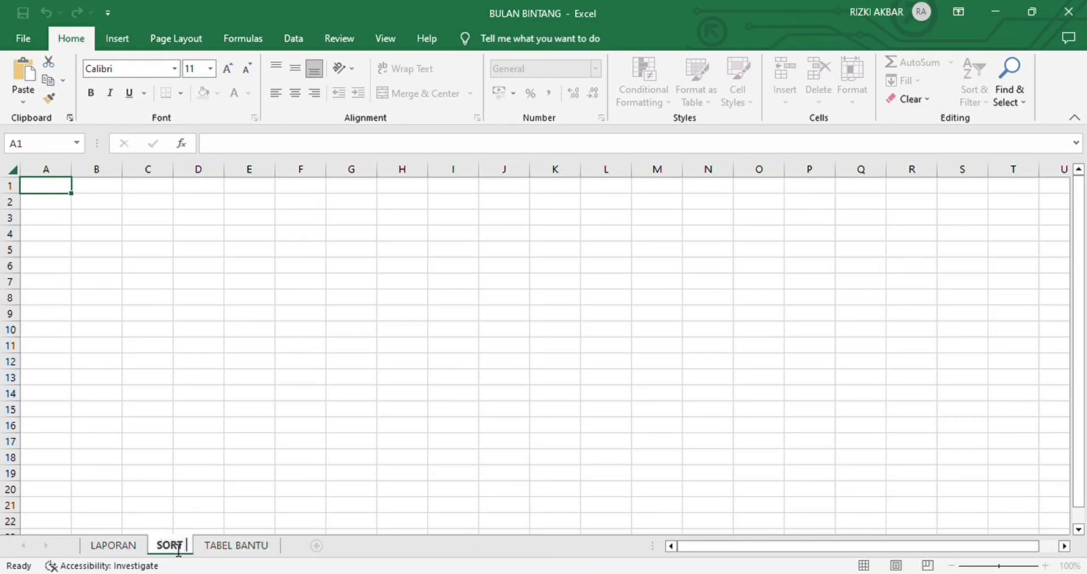
text( & F)
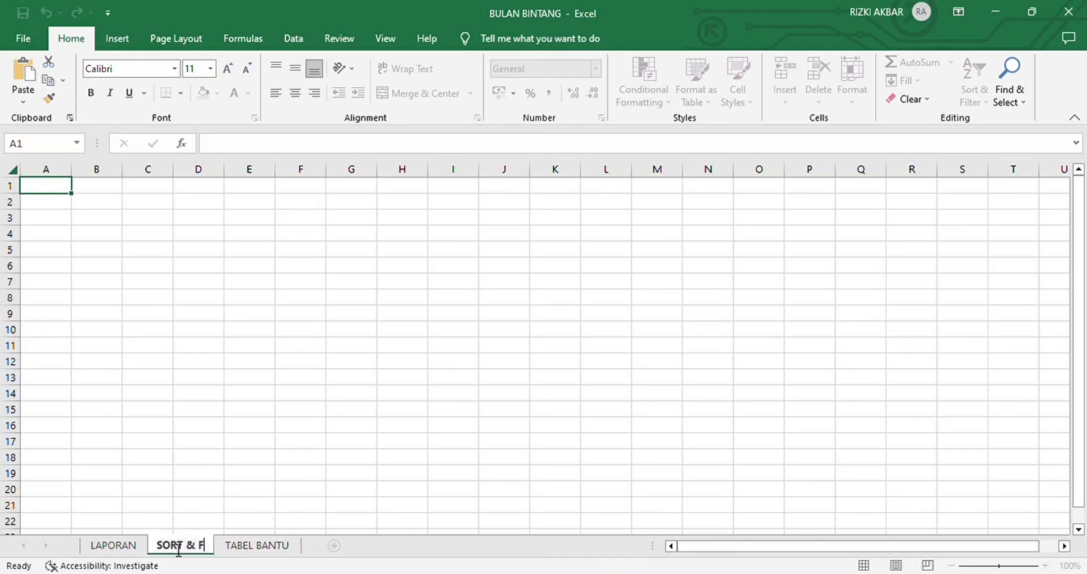
text(ILTER)
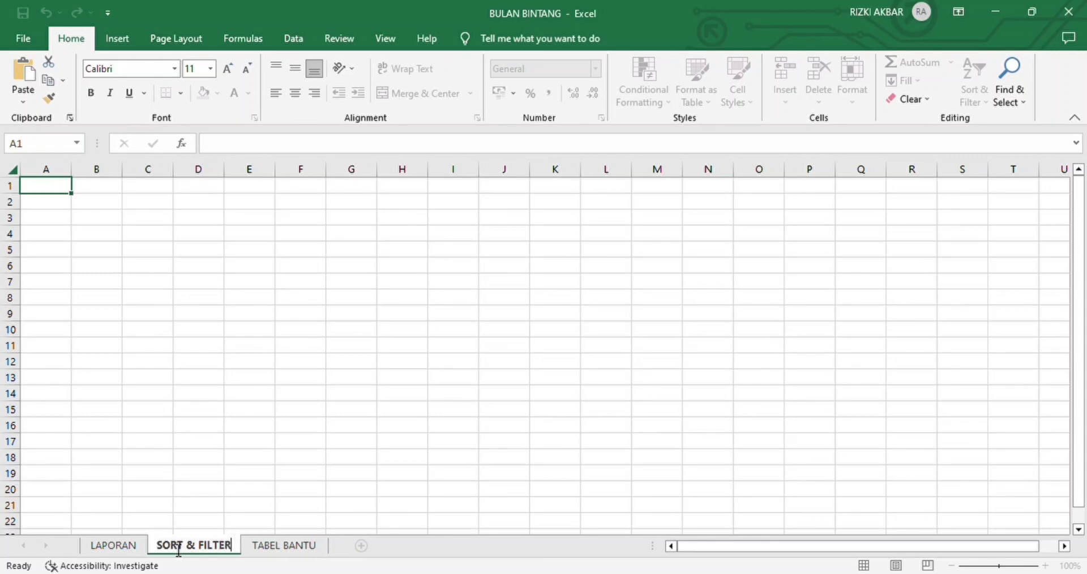
key(Return)
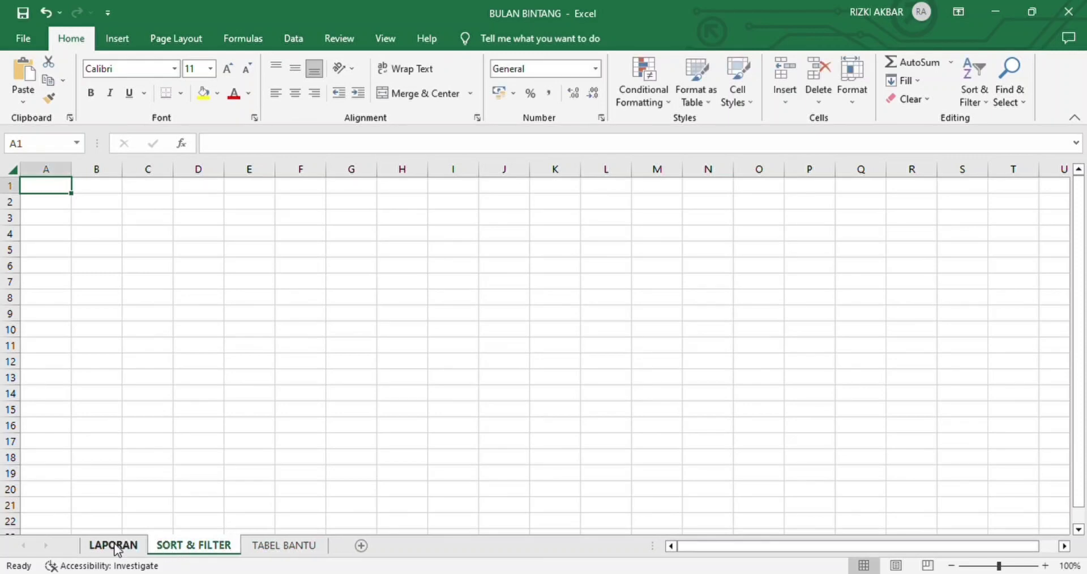
Step: Copy the entire contents of the LAPORAN sheet into the SORT & FILTER sheet, starting at cell A1
click(113, 547)
scroll(145, 260, up, 3)
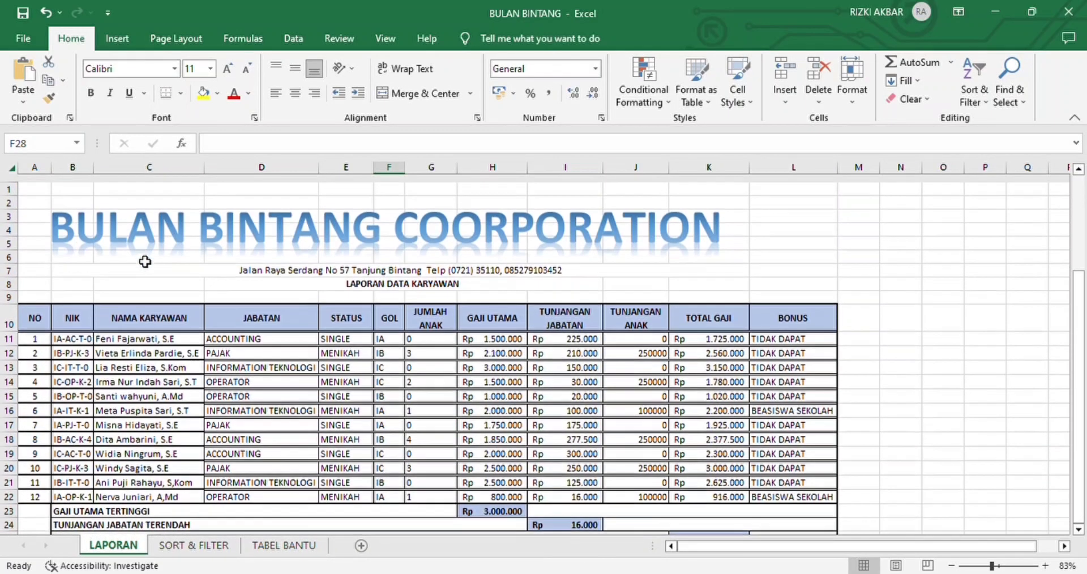
click(17, 172)
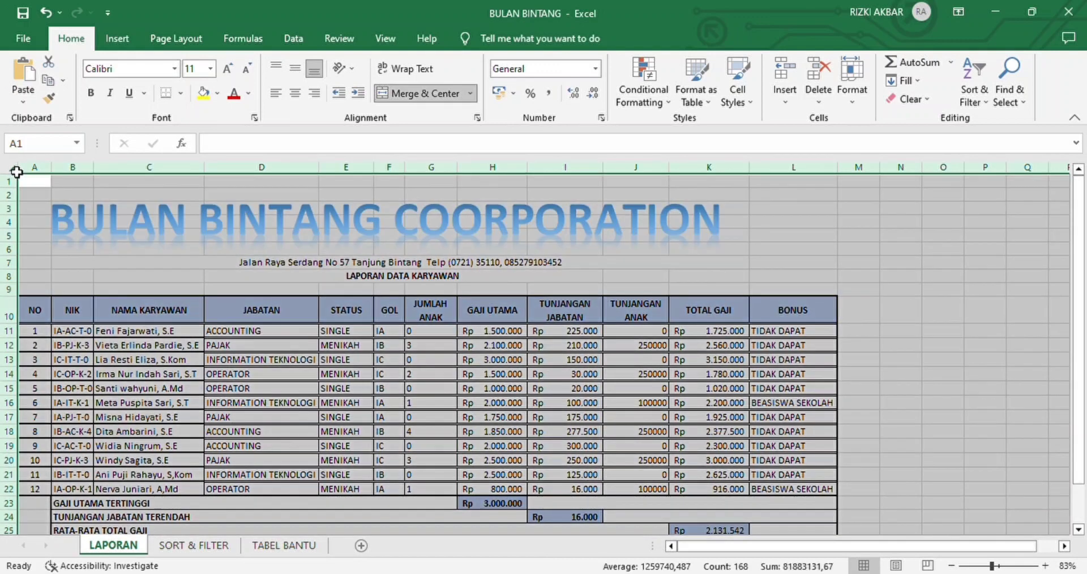
key(ctrl+c)
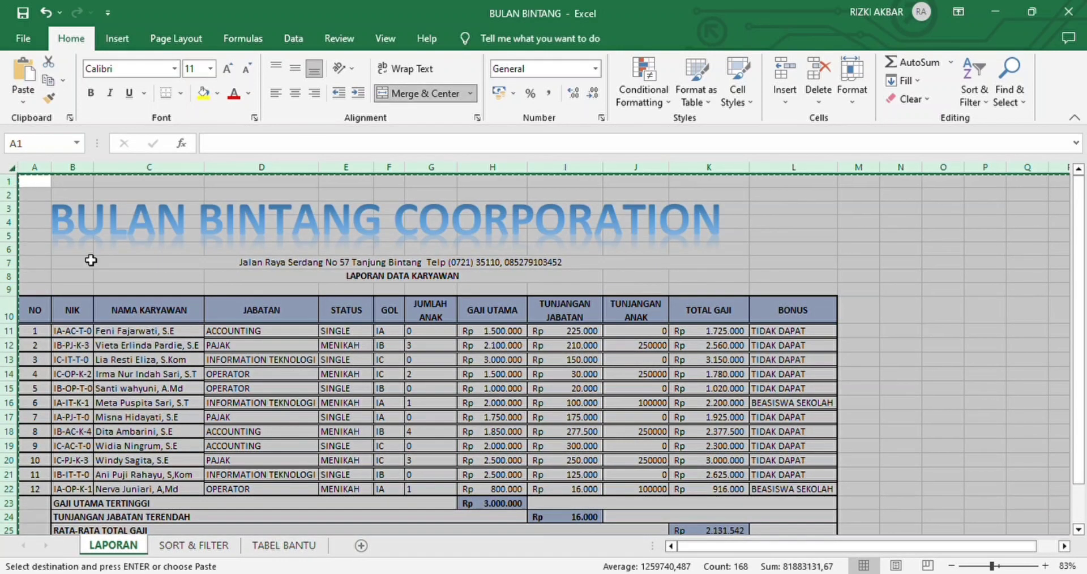
click(214, 547)
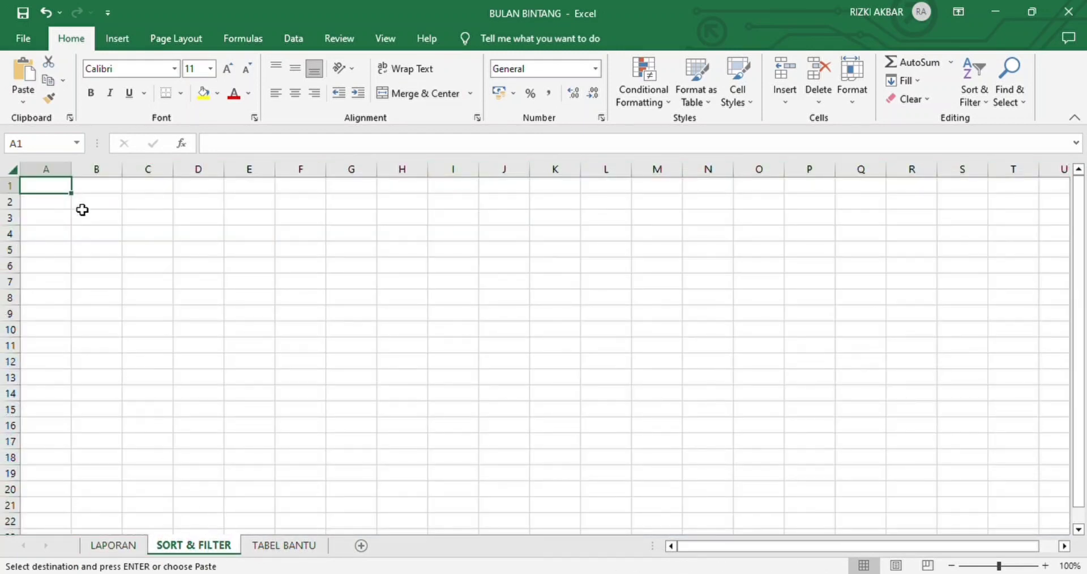
key(ctrl+v)
click(216, 364)
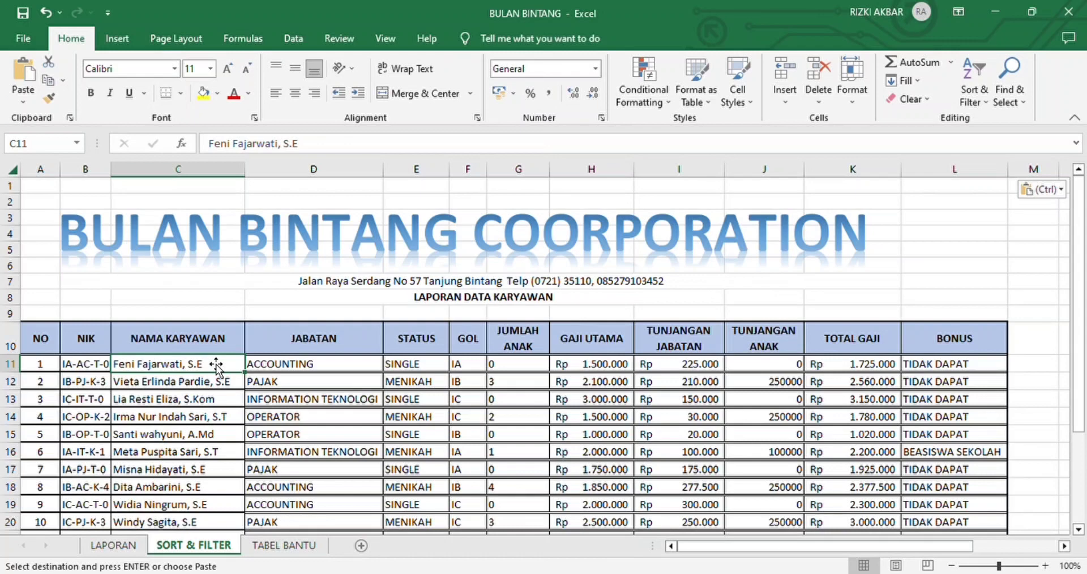
Step: Sort the employee data in B10:L22 by JABATAN from A to Z, with MENIKAH rows before SINGLE rows within each position
scroll(262, 278, down, 2)
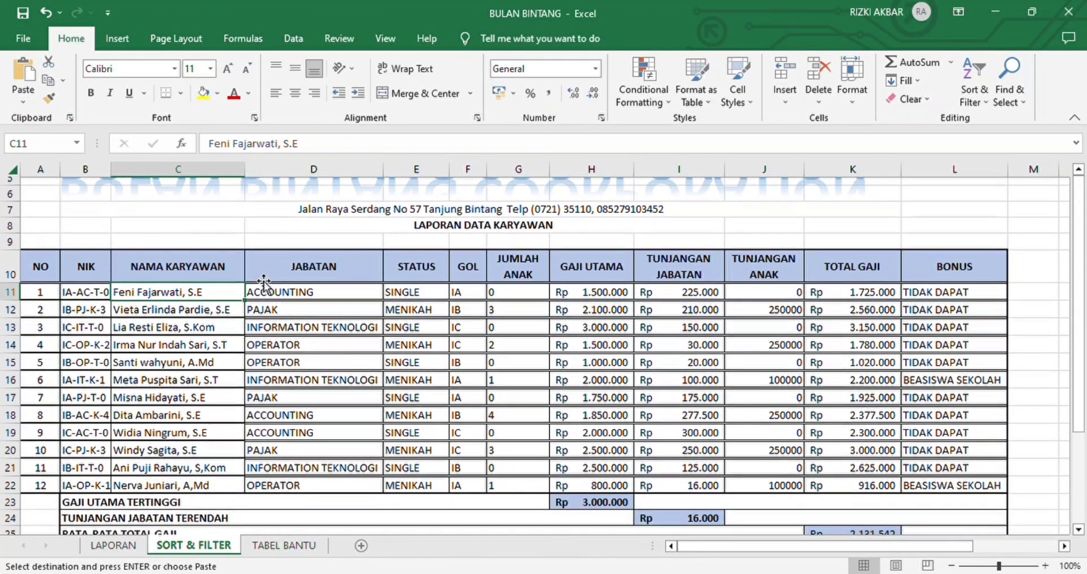
drag(86, 261, 990, 486)
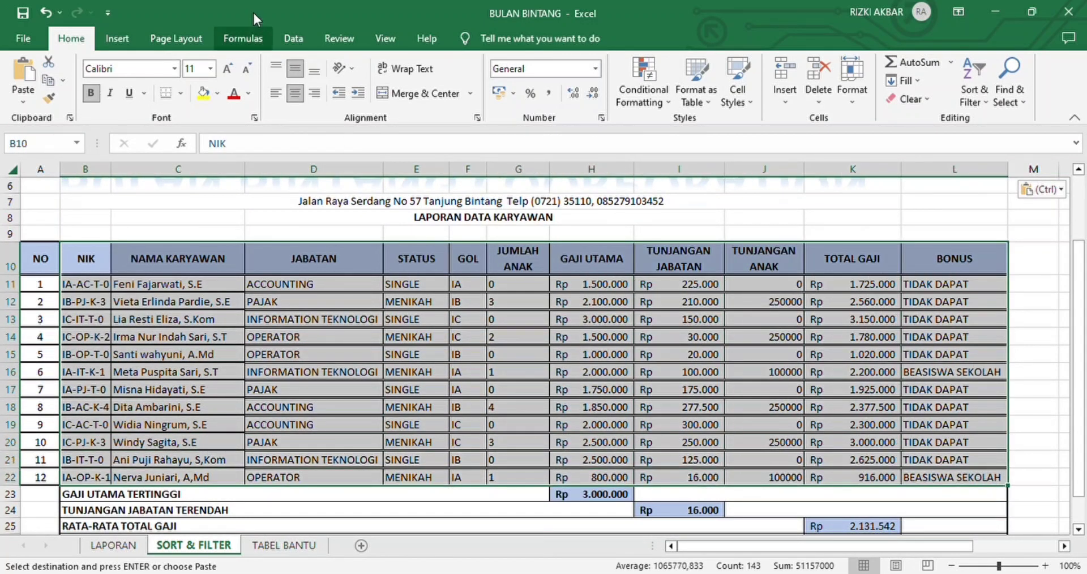
click(291, 38)
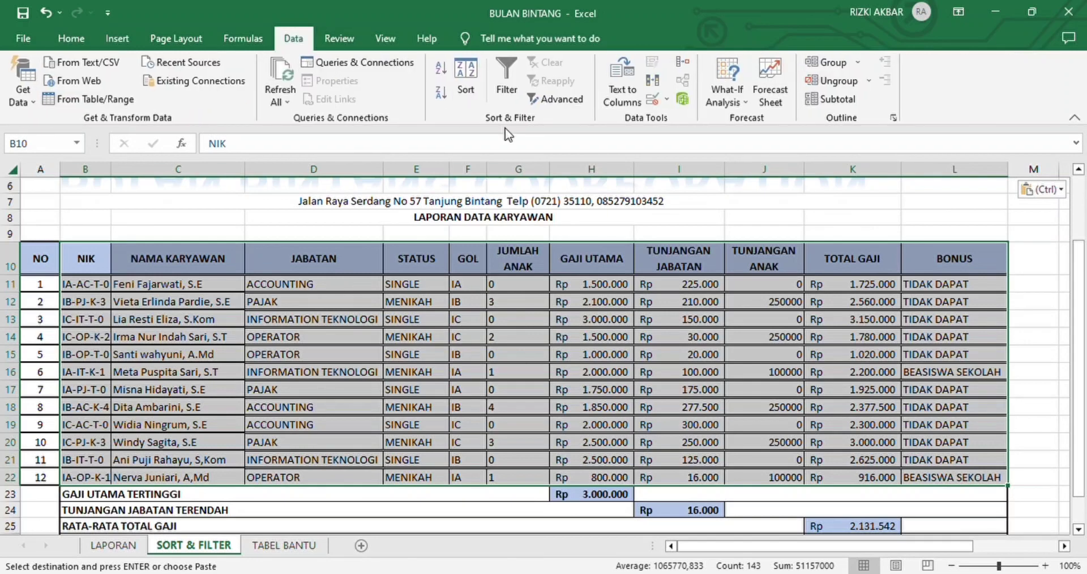
click(473, 88)
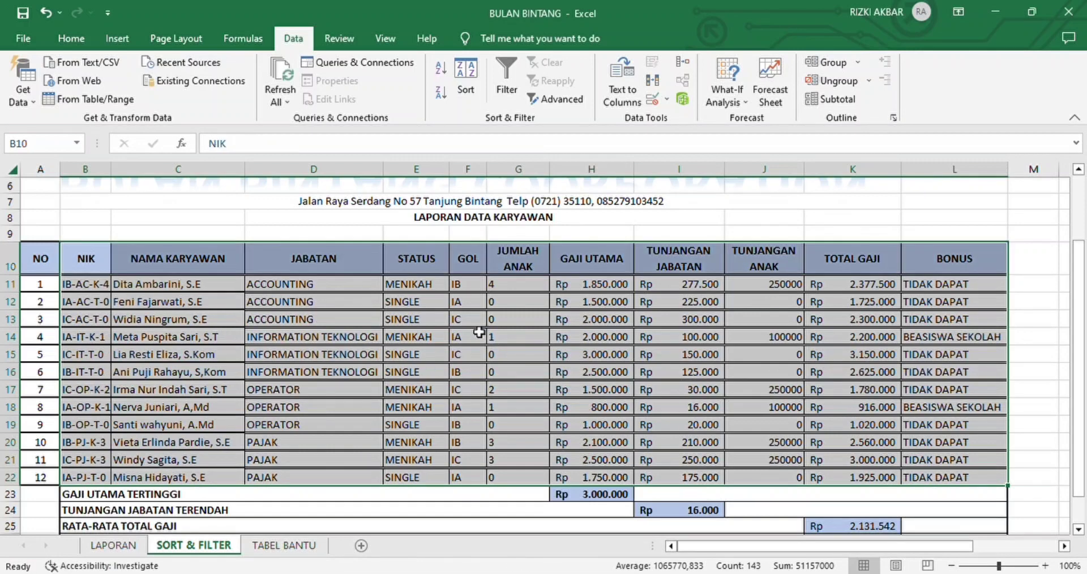
click(546, 425)
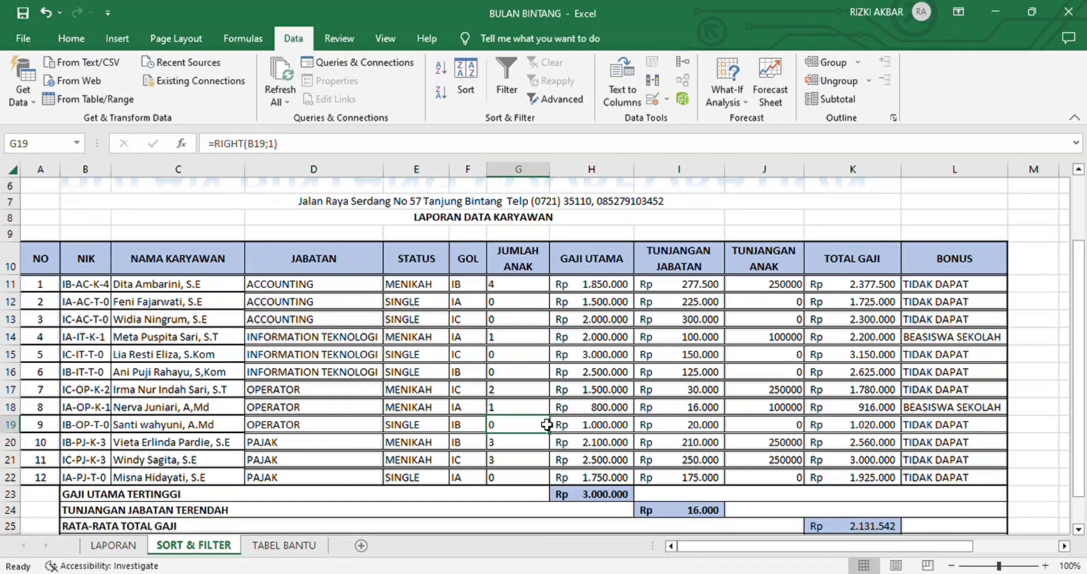
Step: Enter the filter criteria headings JABATAN in D31 and JUMLAH ANAK in E31, below the summary rows
scroll(546, 424, down, 4)
click(290, 386)
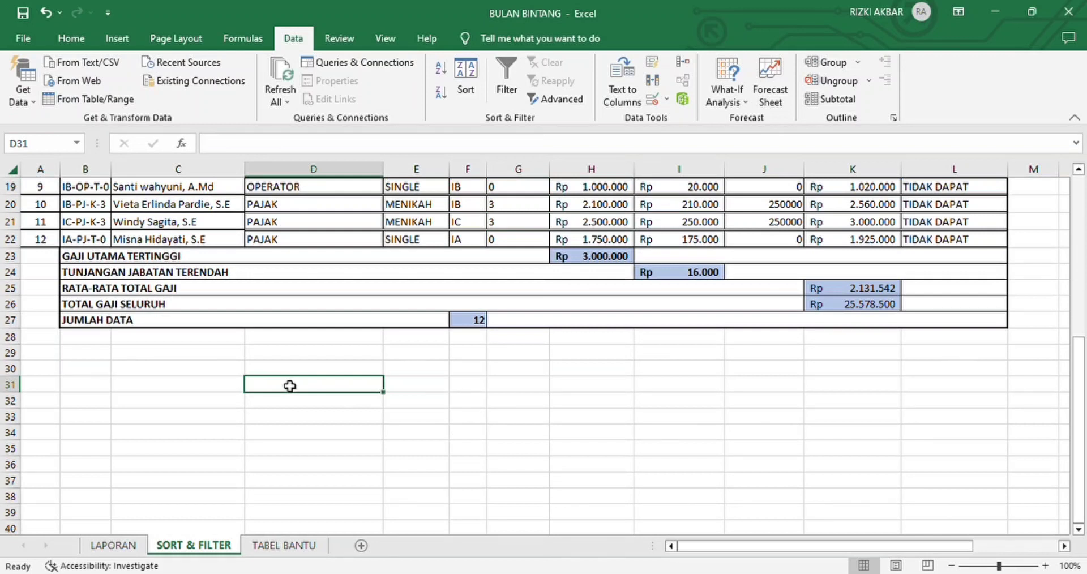
text(JABATAN)
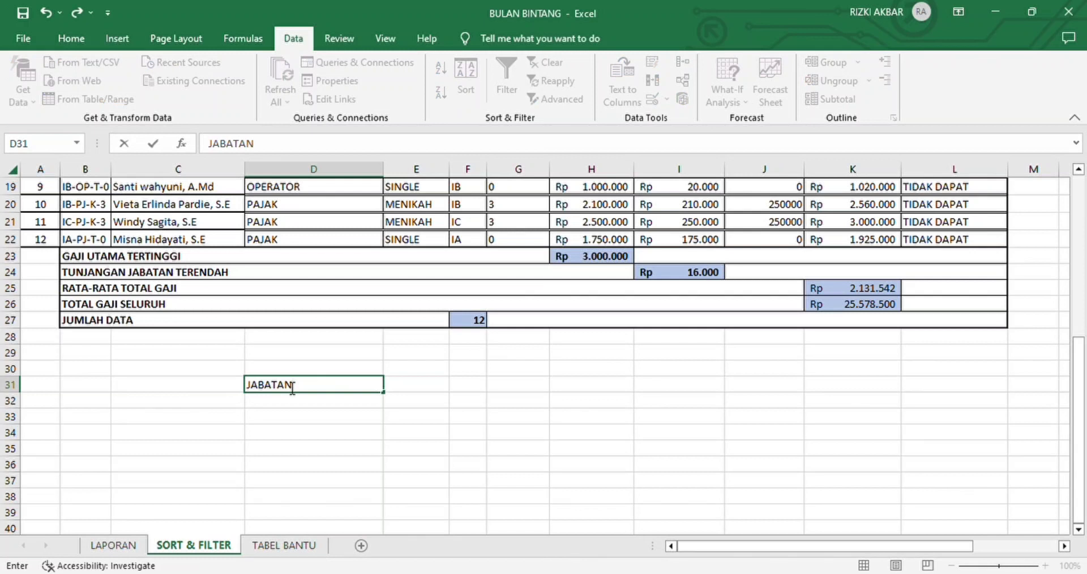
key(Tab)
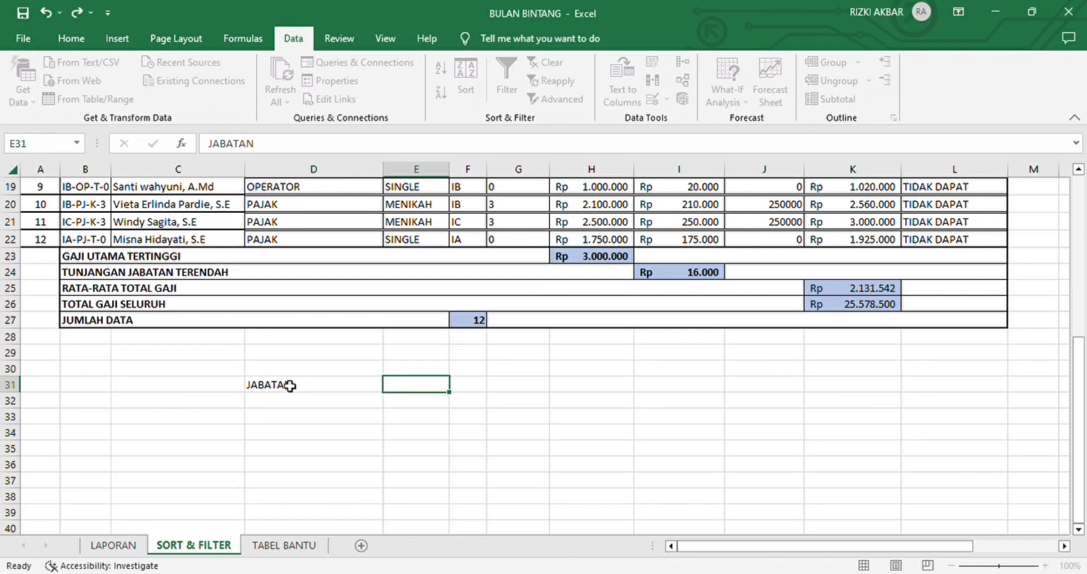
text(JUM)
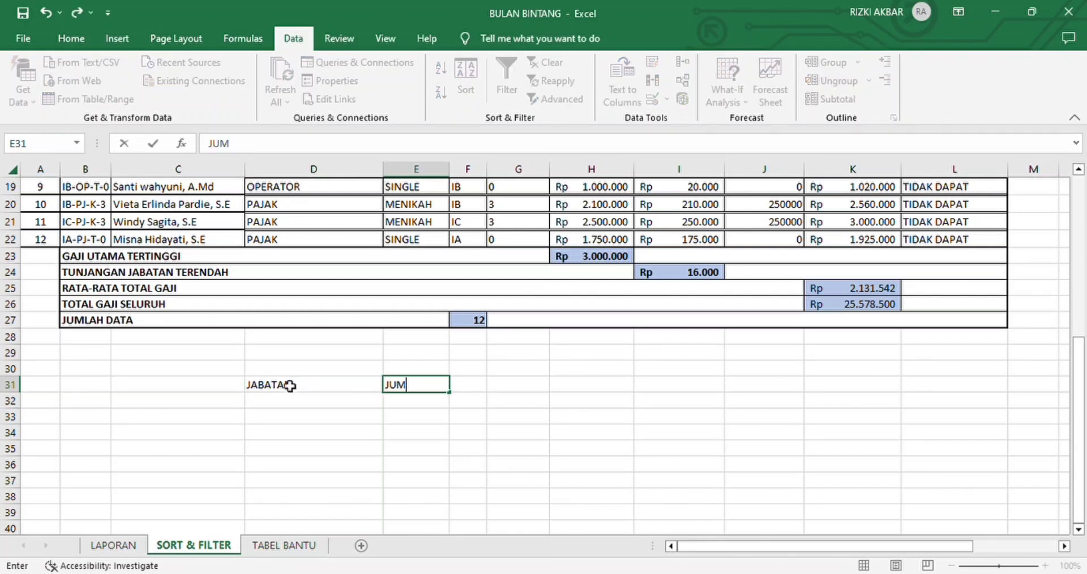
text(LAH ANAK)
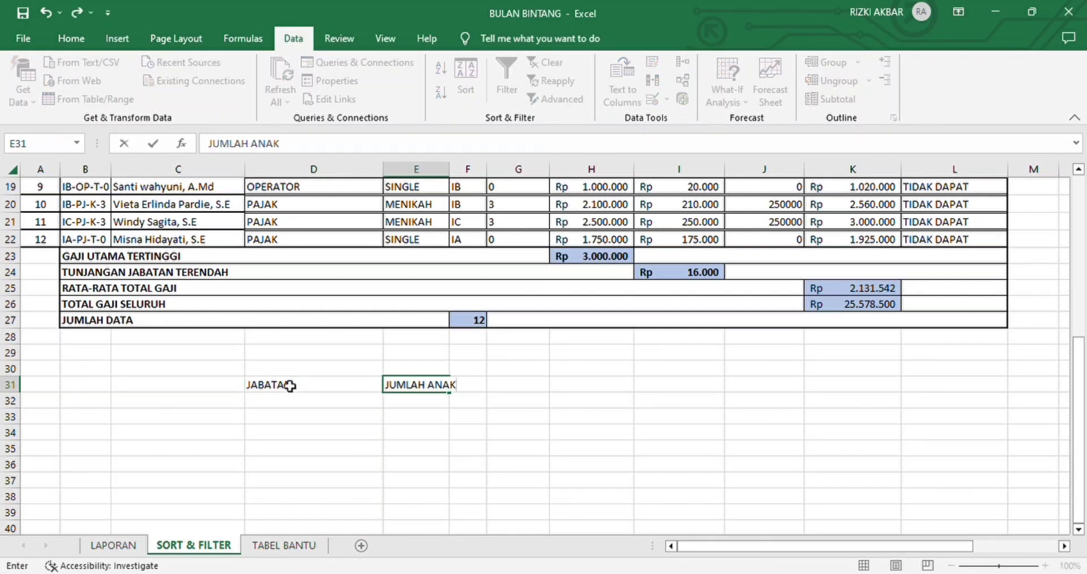
key(Return)
Step: Fill in the criteria values below the headings: INFORMATION TEKNOLOGI in D32 and 0 in E32
text(0)
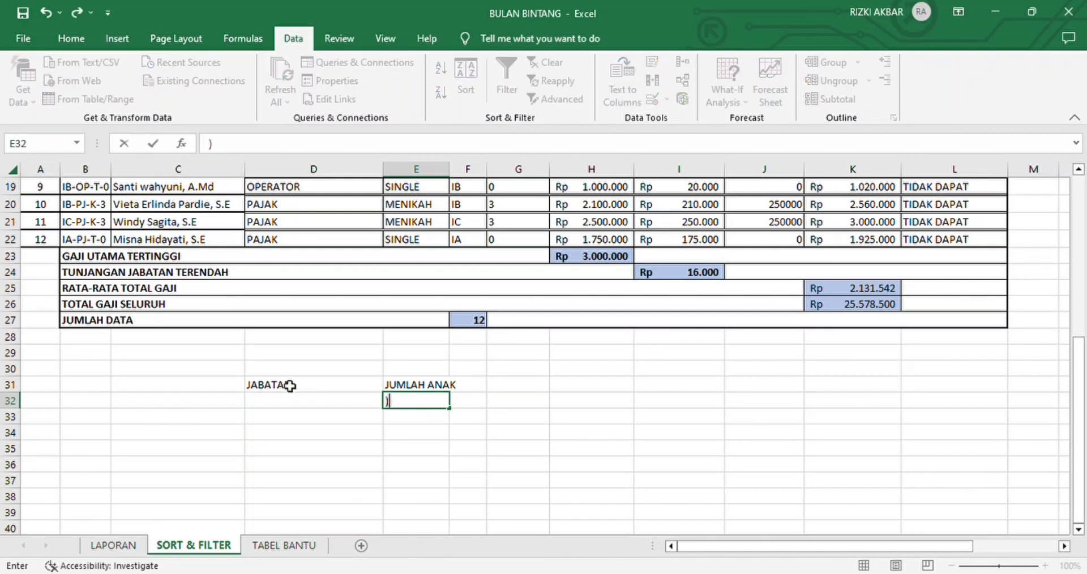
key(Left)
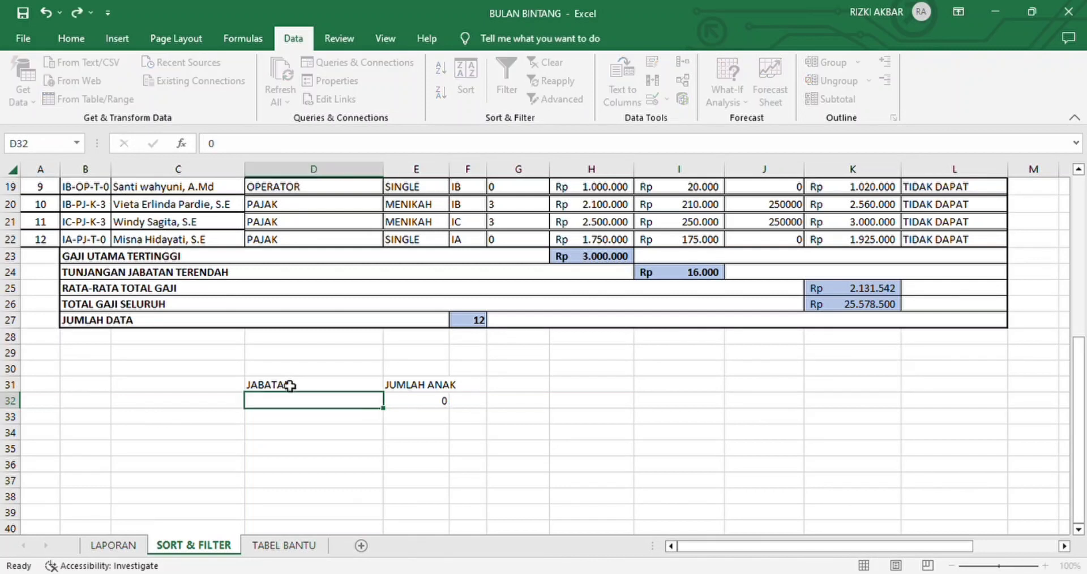
text(INFORMATIA)
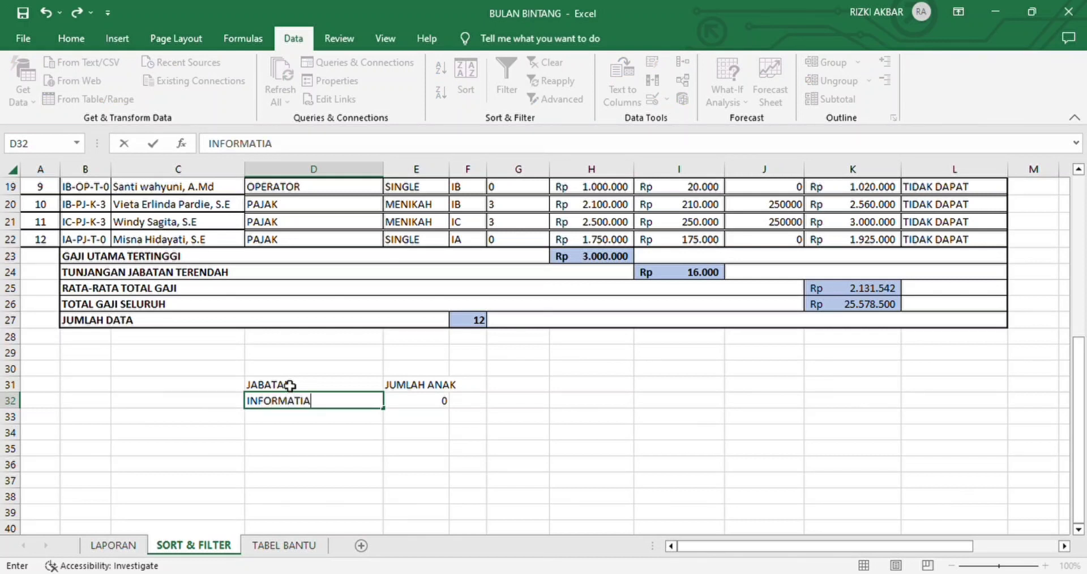
key(BackSpace)
text(ON TEK)
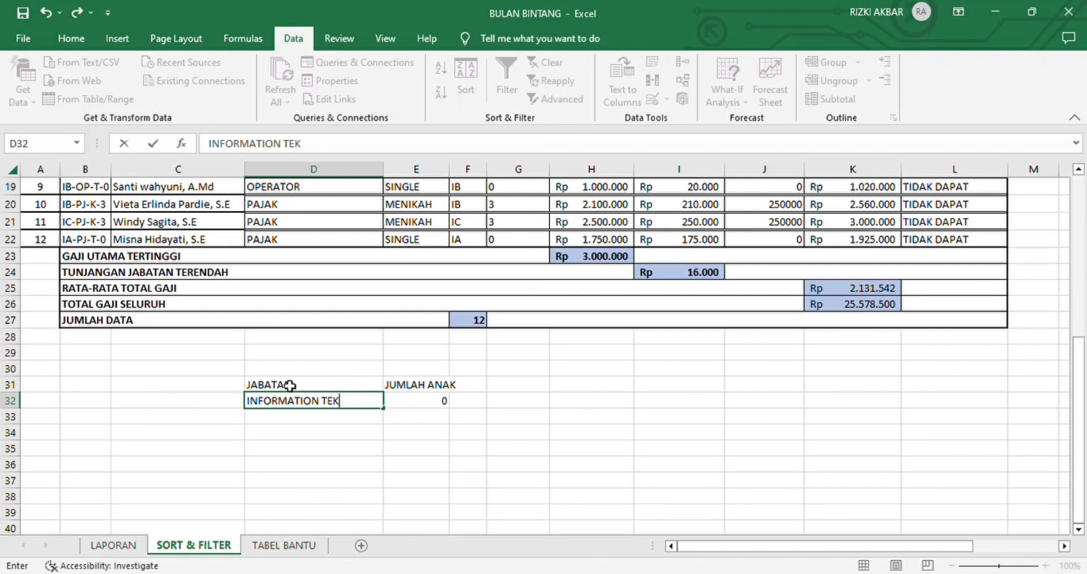
text(NOLOGI)
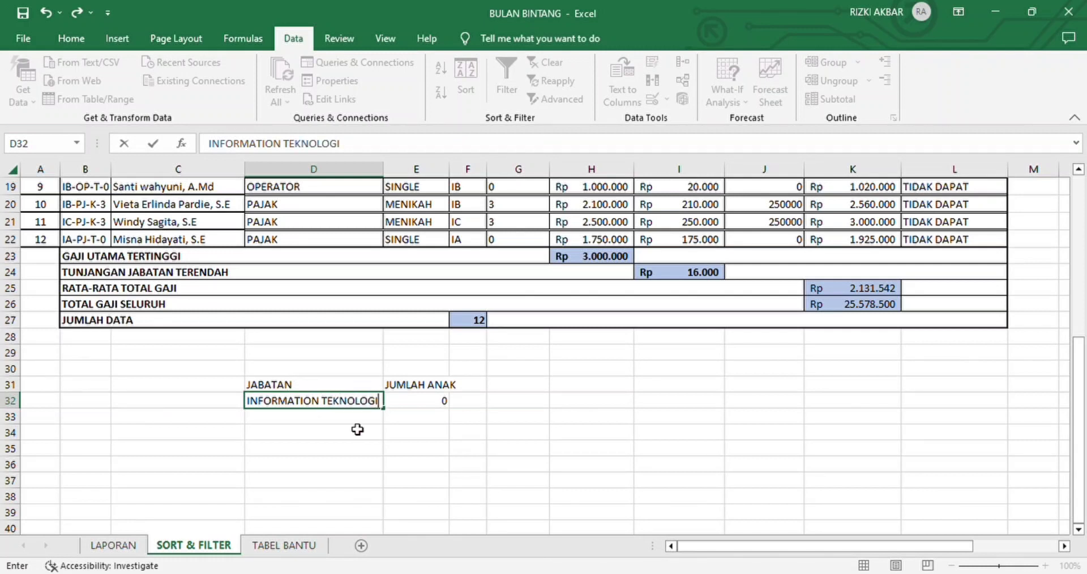
click(394, 435)
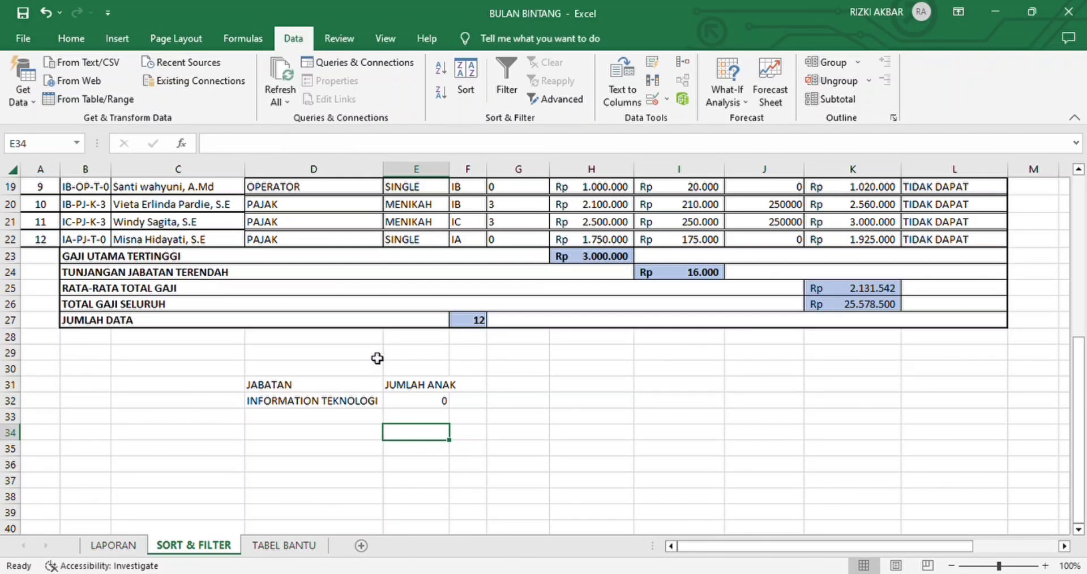
Step: Start an Advanced Filter on the employee table A10:L22, with the results copied to another location
scroll(377, 375, up, 3)
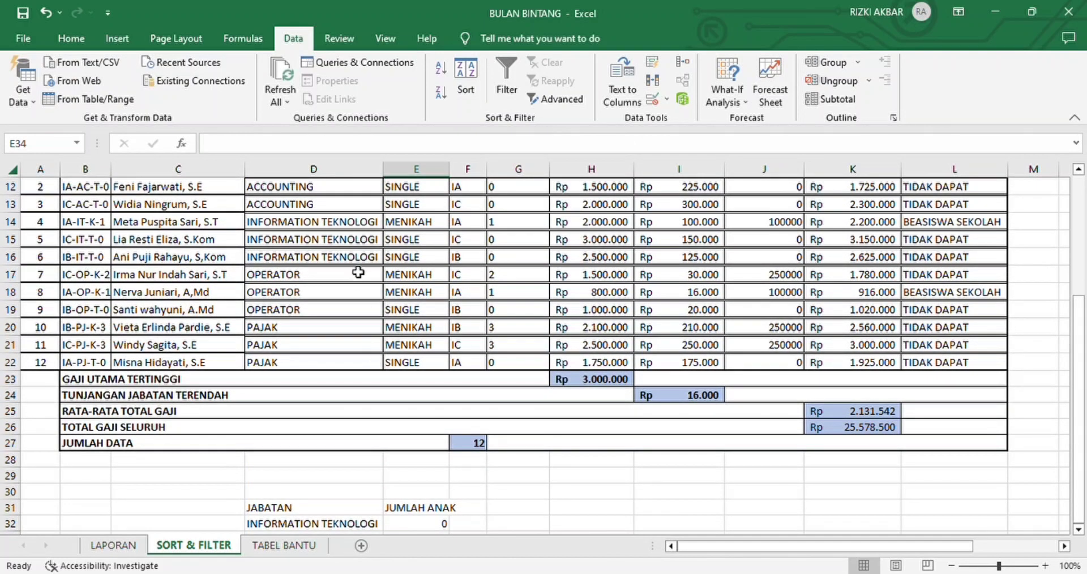
scroll(359, 272, up, 3)
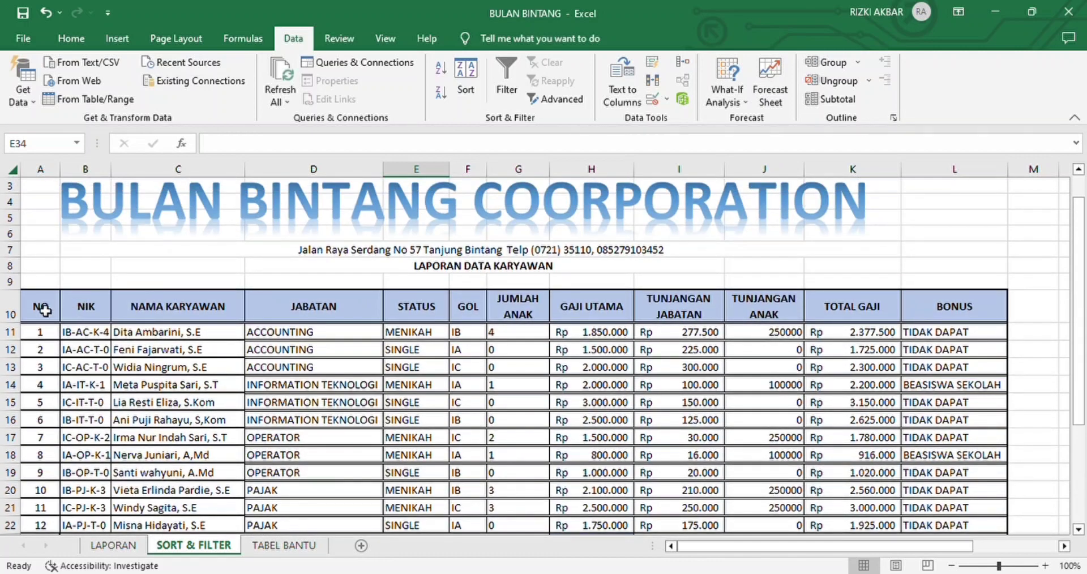
drag(41, 308, 970, 524)
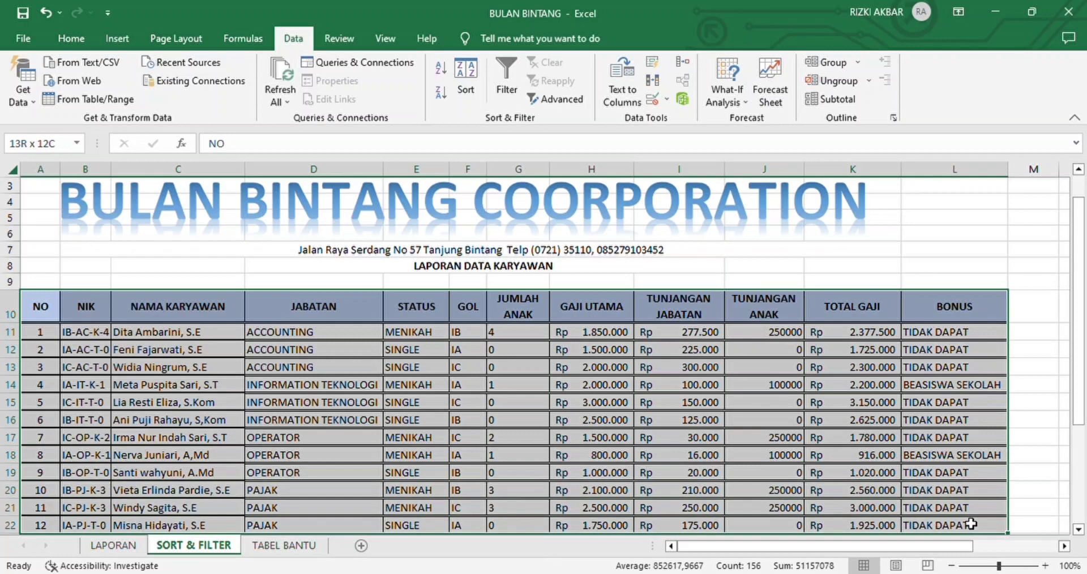
drag(971, 524, 970, 523)
scroll(971, 508, down, 2)
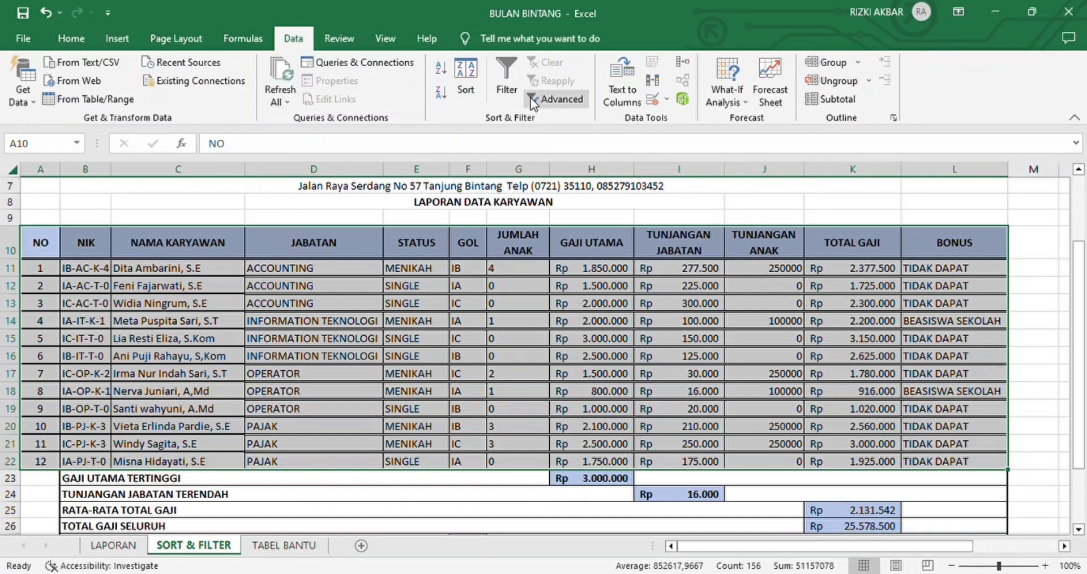
click(550, 101)
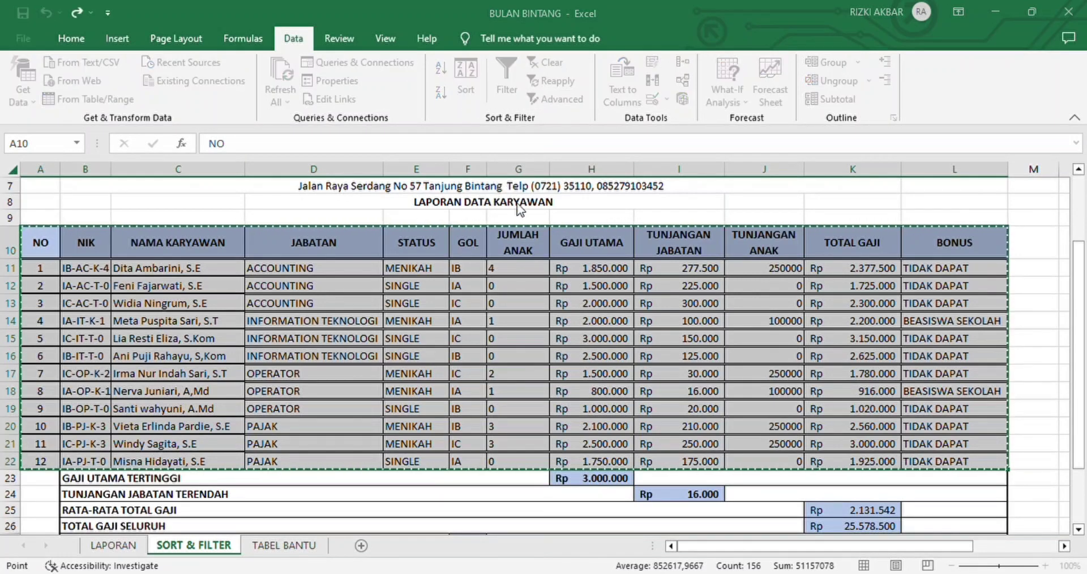
click(470, 246)
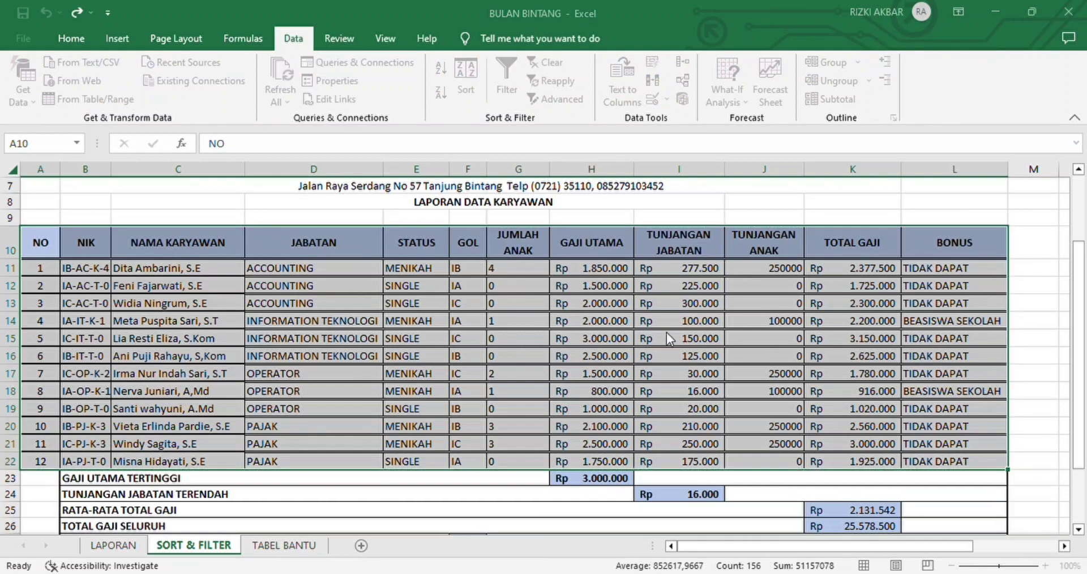
Step: Run the filter with criteria range D31:E32 and output starting at A34, and check the filtered rows below the criteria
click(613, 290)
scroll(618, 294, down, 4)
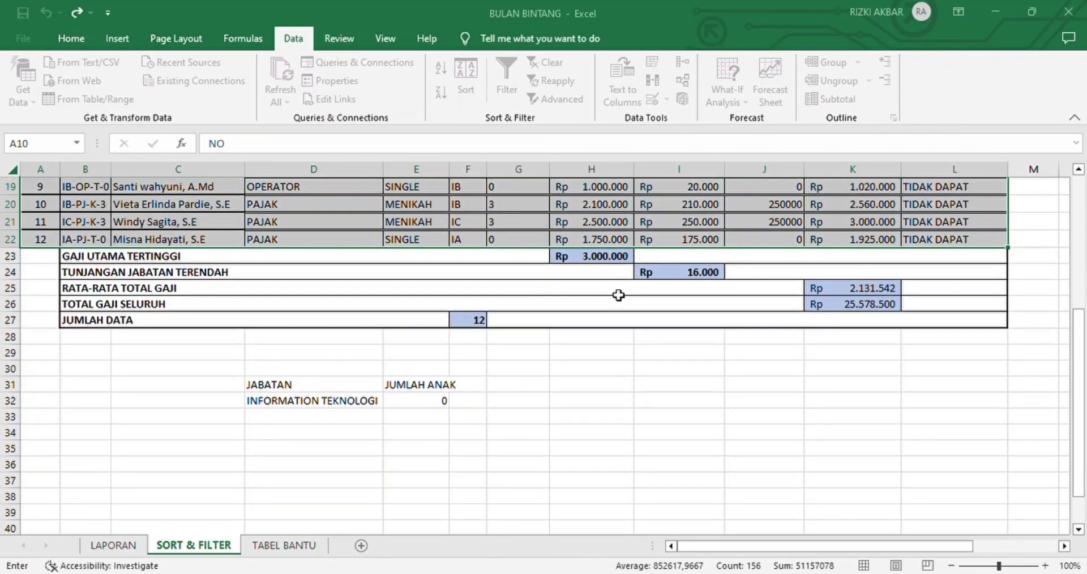
drag(276, 389, 402, 404)
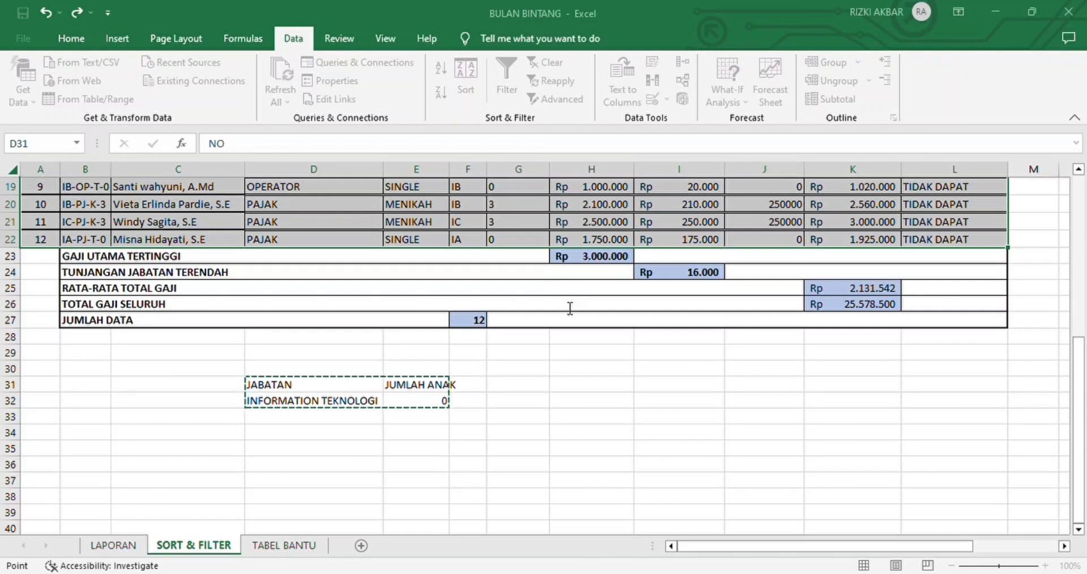
key(Return)
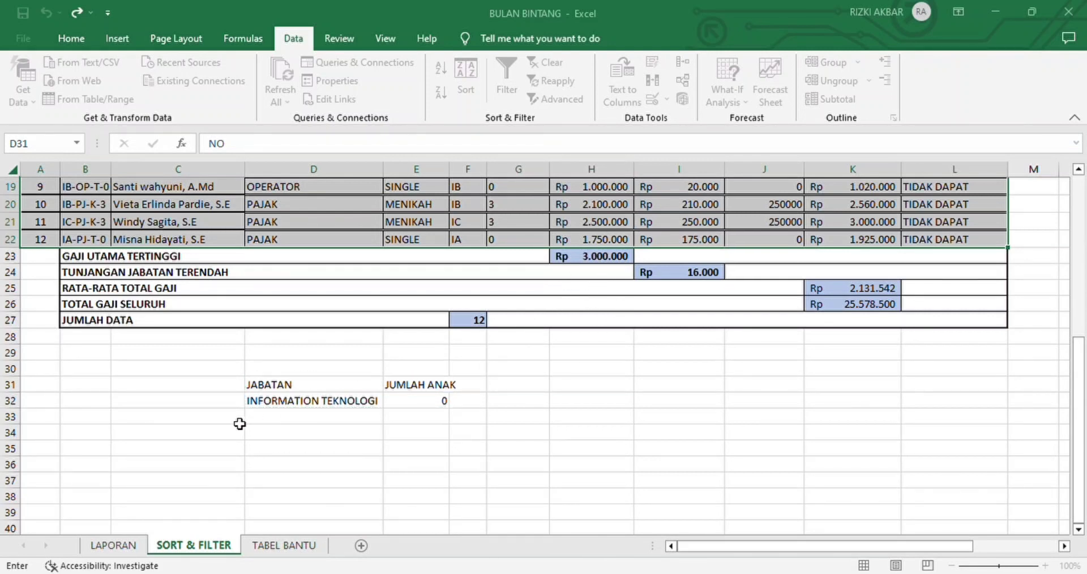
click(48, 436)
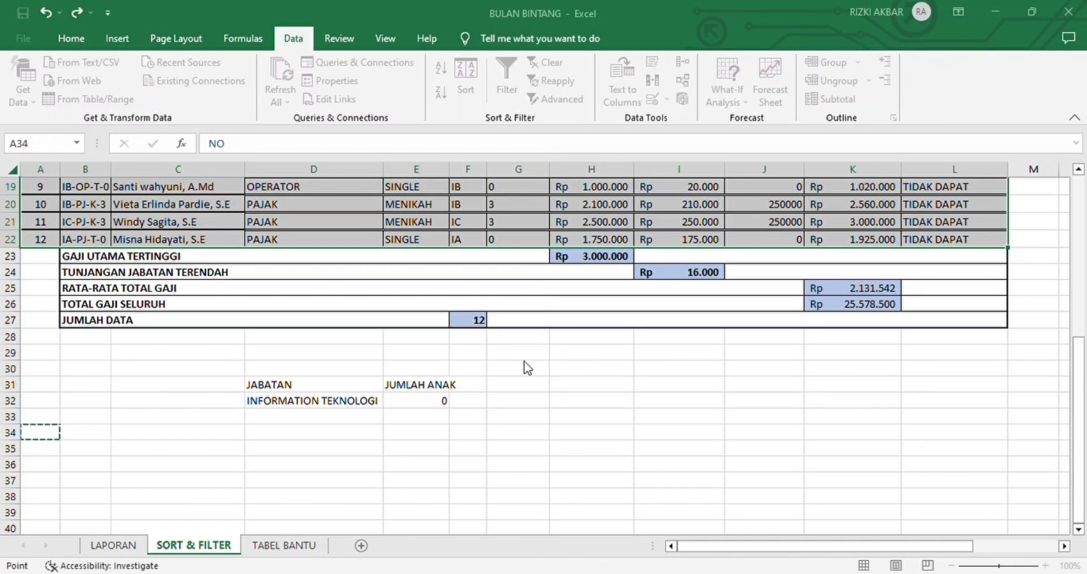
key(Return)
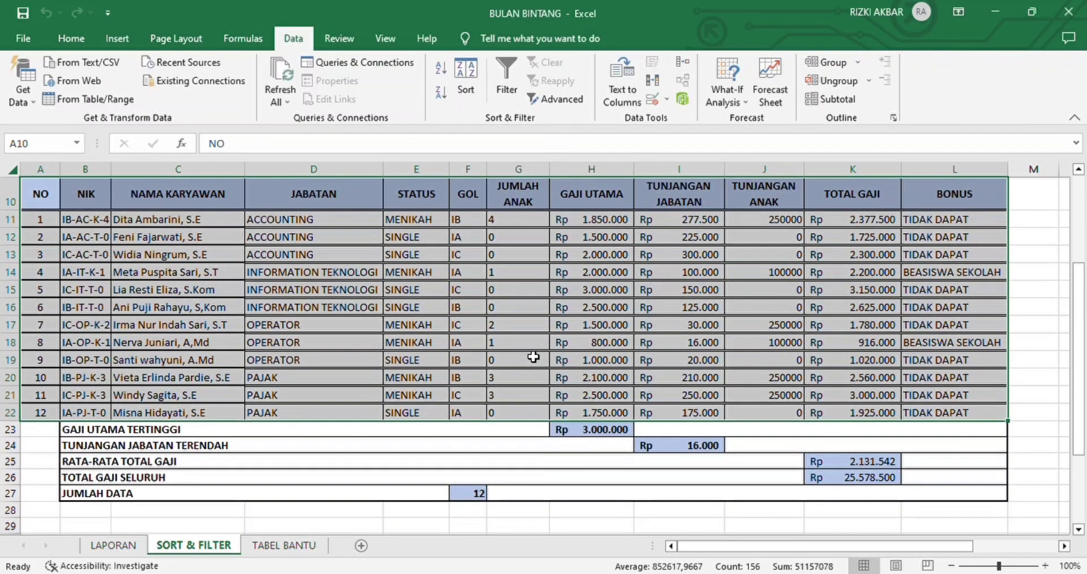
click(533, 357)
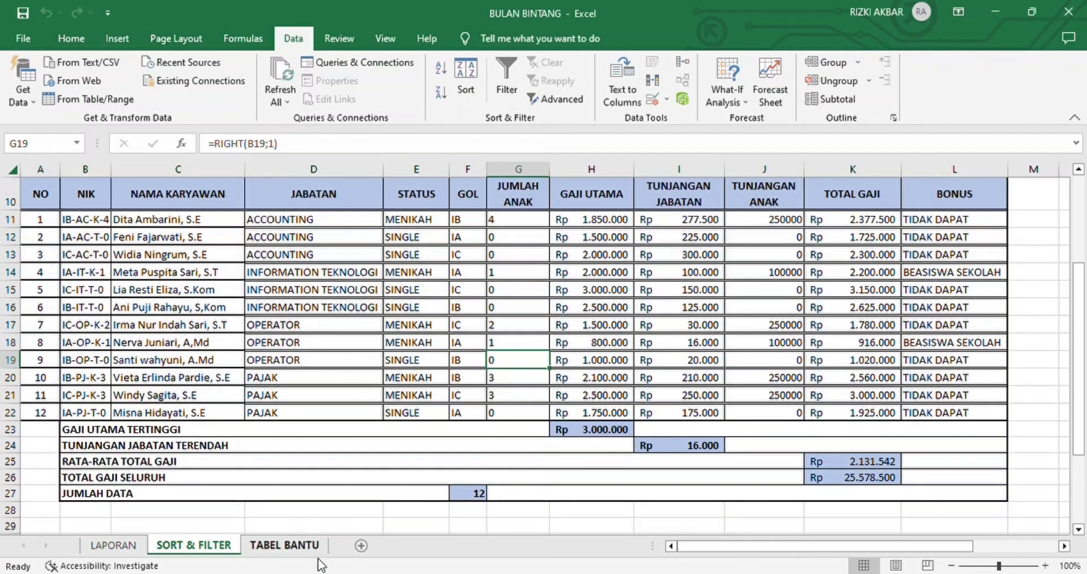
scroll(444, 452, down, 1)
scroll(444, 453, down, 2)
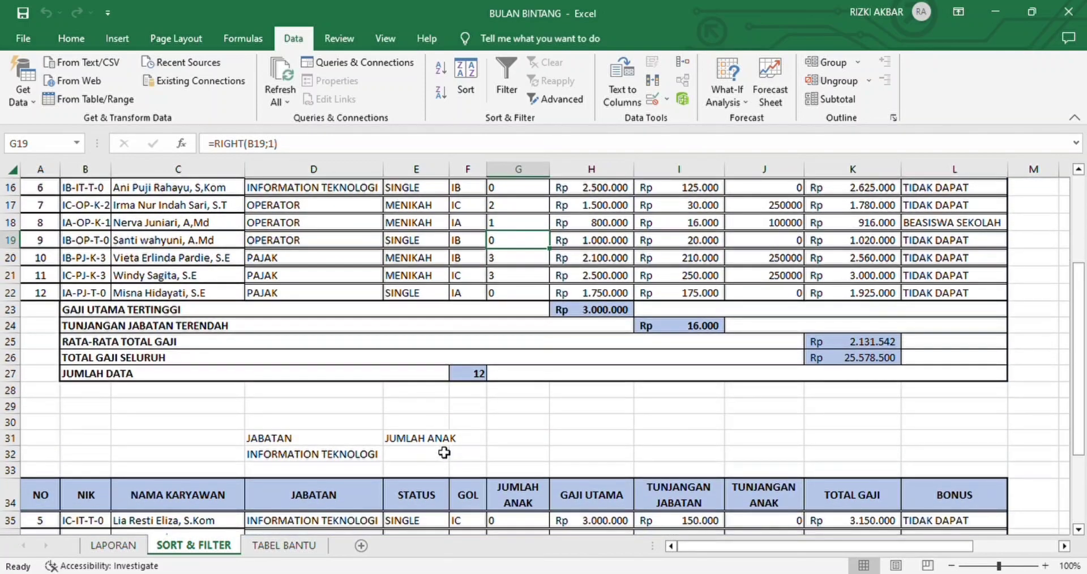
scroll(443, 452, down, 1)
scroll(444, 452, up, 1)
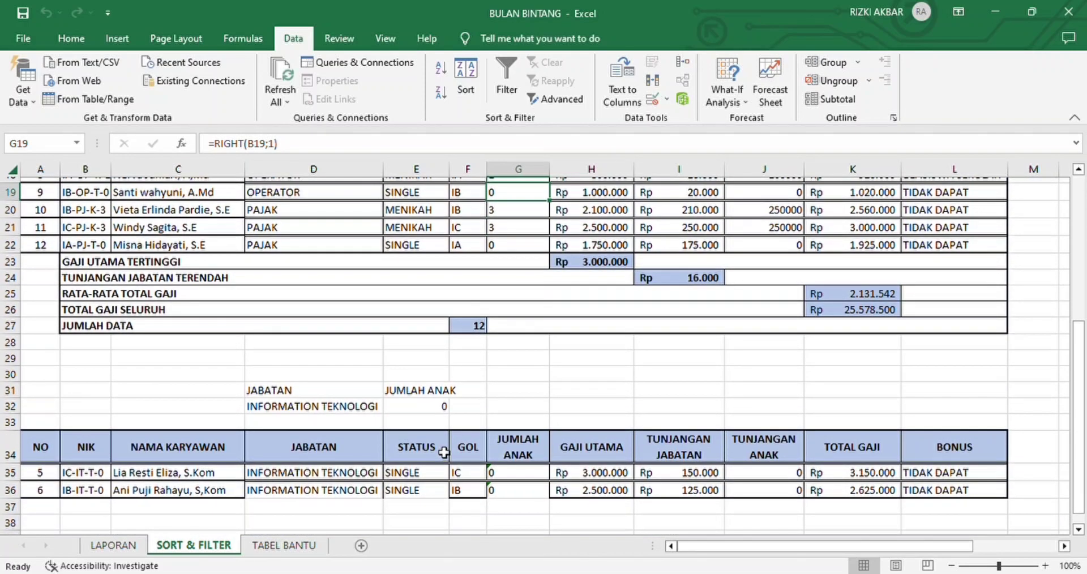
scroll(444, 453, up, 4)
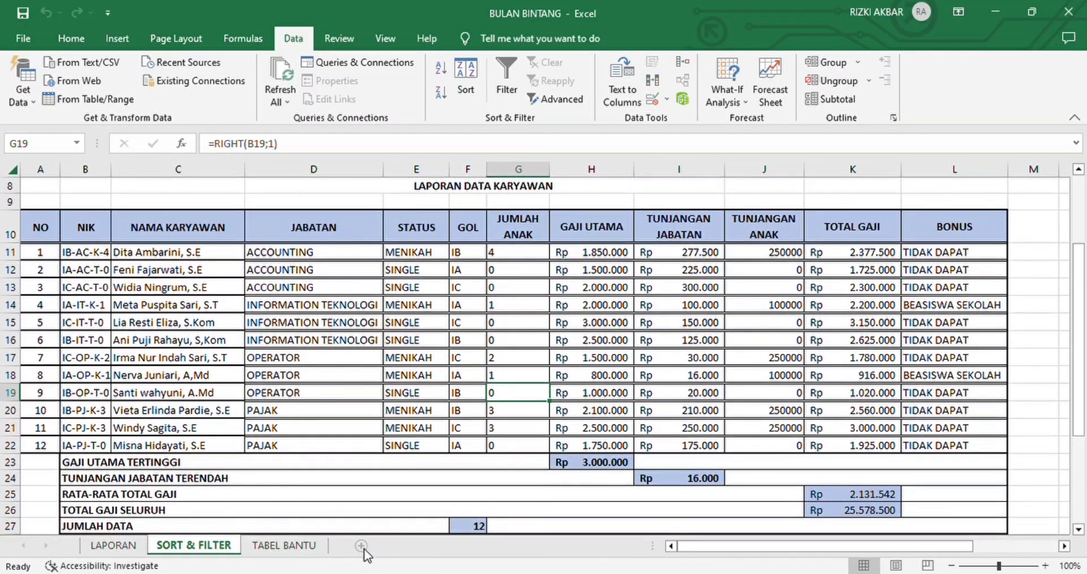
Step: Add a new worksheet after SORT & FILTER and name it GRAFIK
click(362, 547)
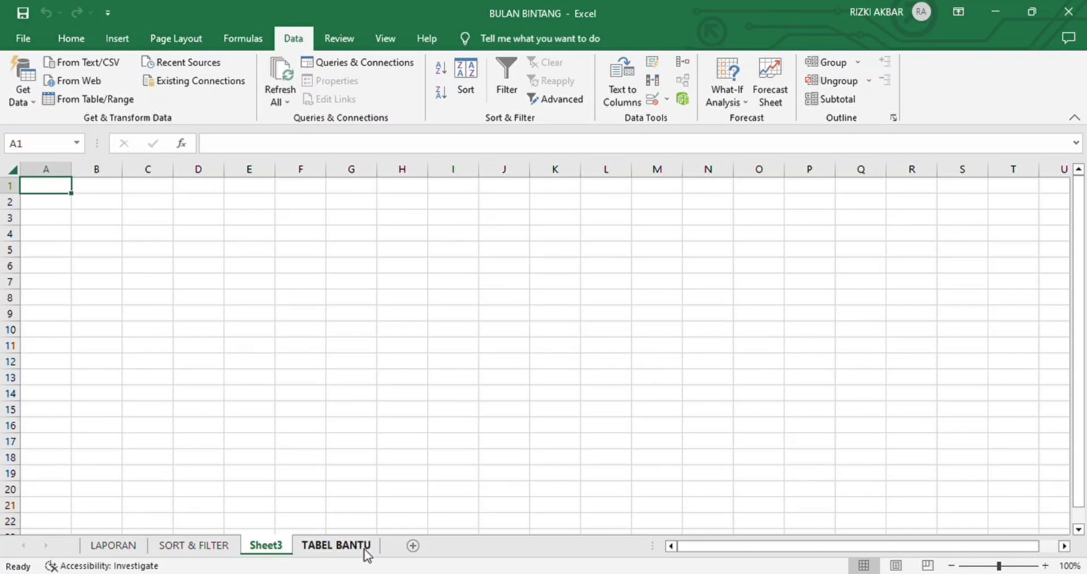
double_click(284, 548)
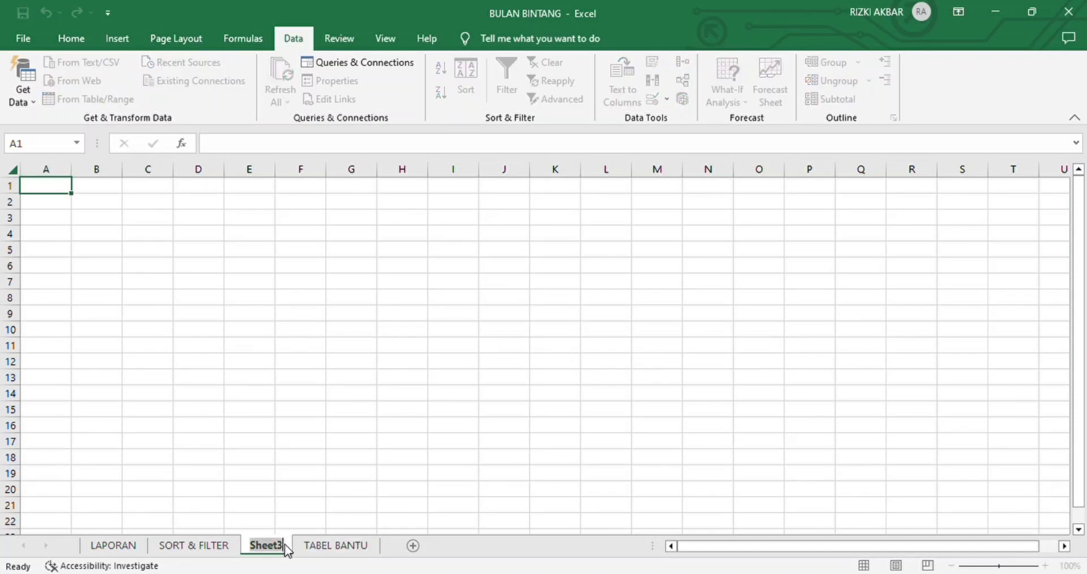
key(BackSpace)
text(GRAFI)
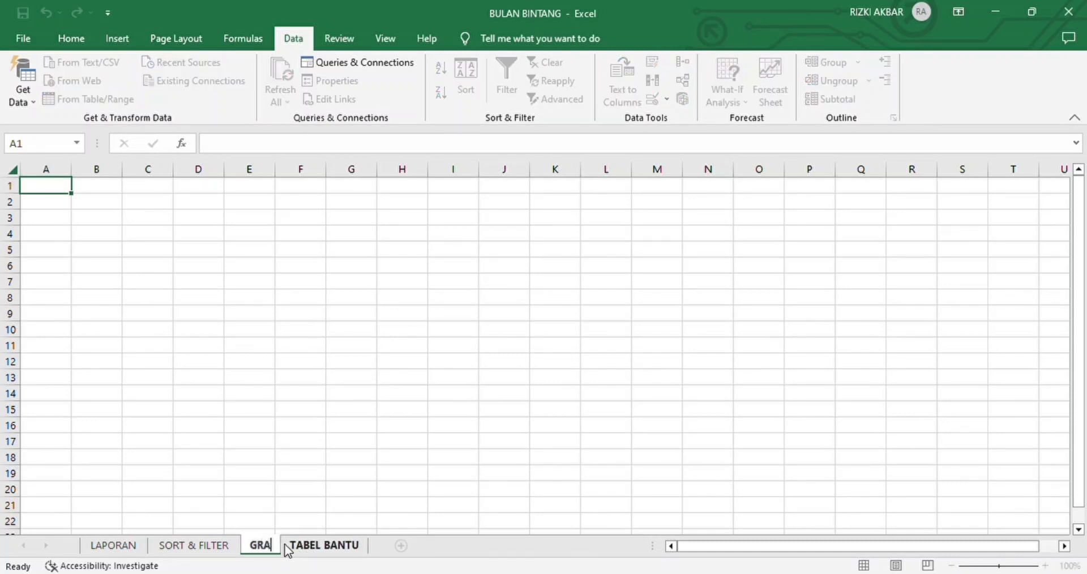
text(K)
key(Return)
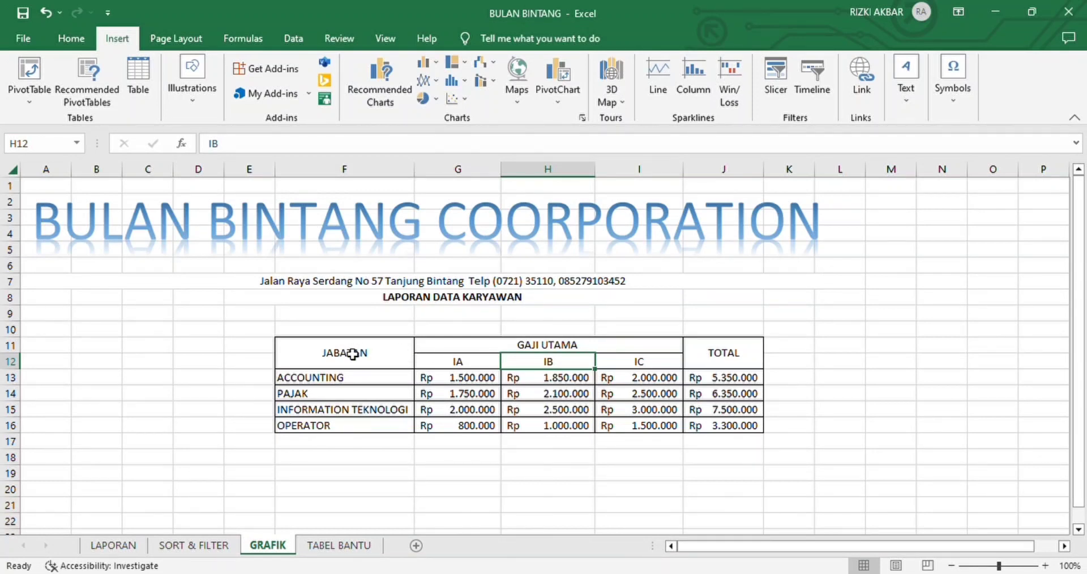
Step: Insert a 3-D clustered column chart of the JABATAN and GAJI UTAMA data in F11:I16 and place it below the table, starting around A18
drag(353, 354, 577, 428)
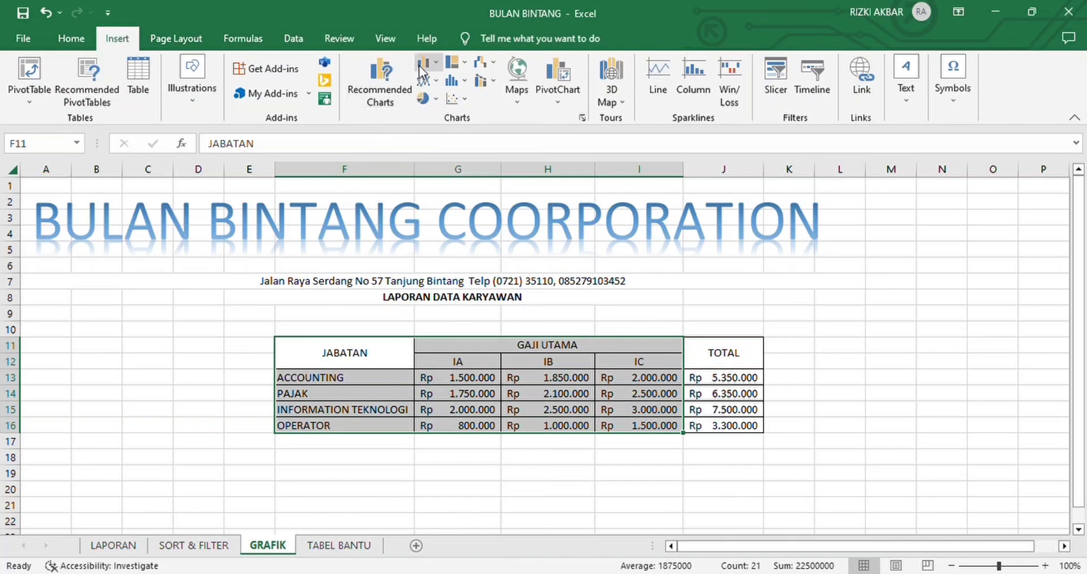
click(437, 62)
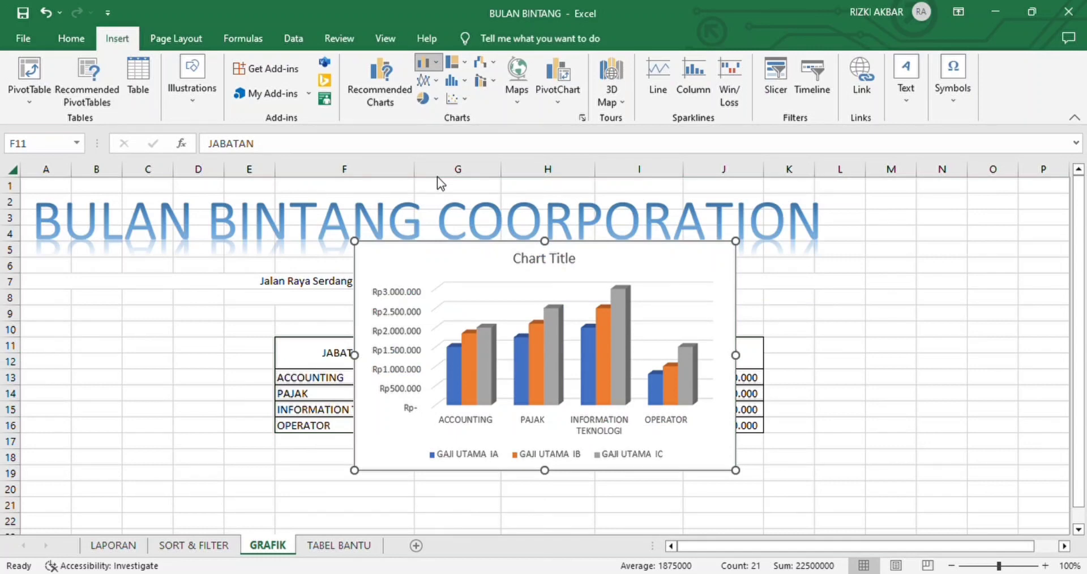
click(437, 176)
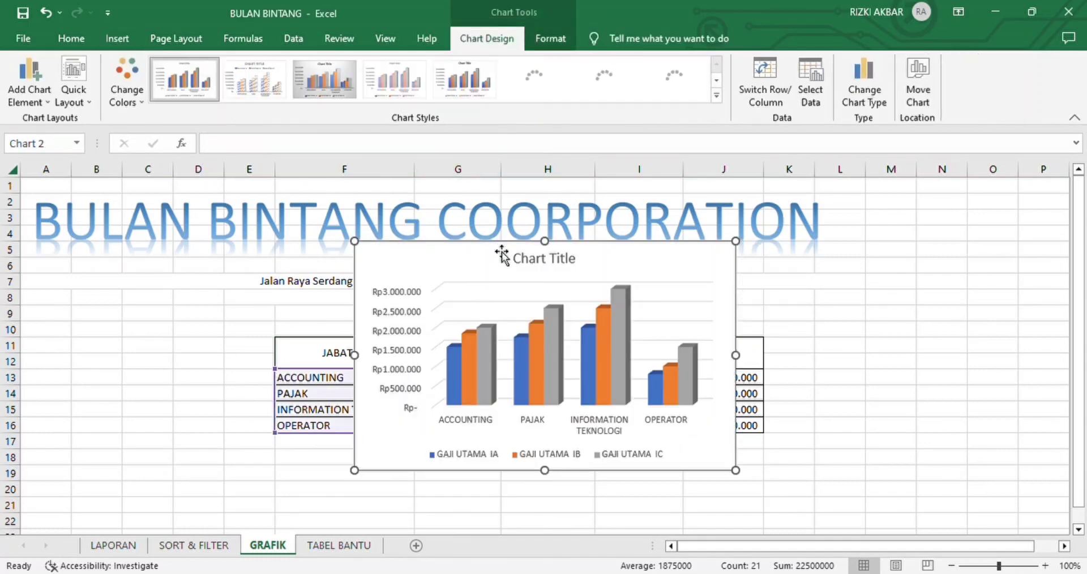
drag(500, 262, 181, 470)
Step: Replace the chart's placeholder title with GRAFIK PENGGAJIAN KARYAWAN and deselect the chart
scroll(202, 396, down, 3)
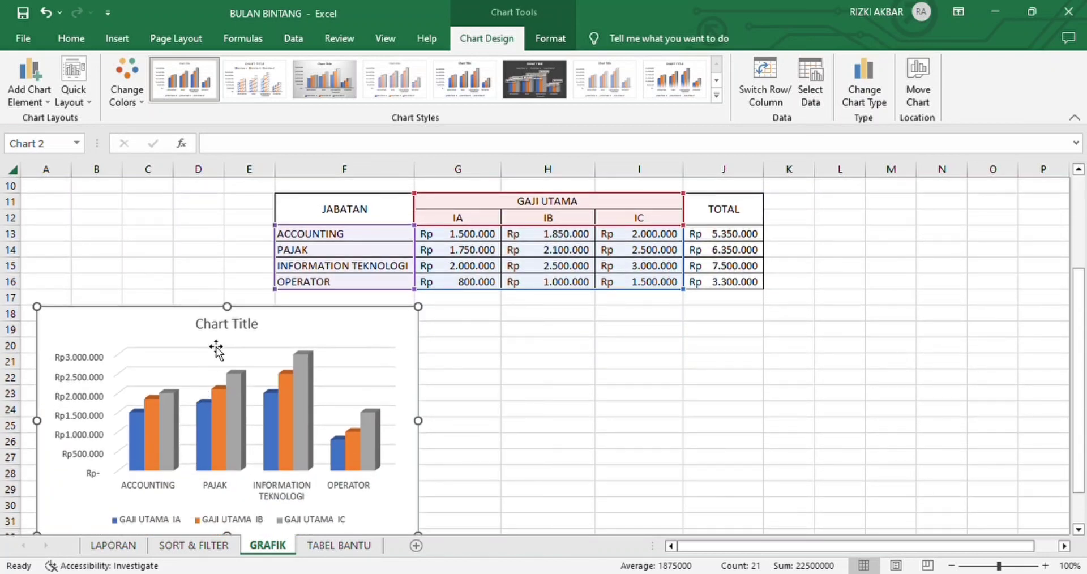
click(232, 327)
click(262, 332)
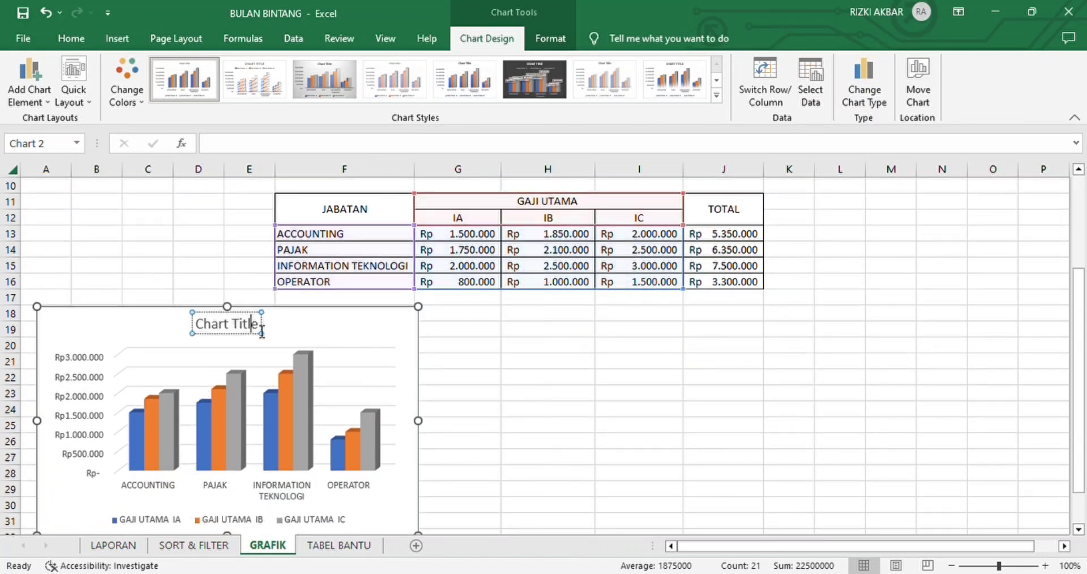
key(BackSpace)
key(BackSpace)
key(BackSpace)
key(BackSpace)
key(BackSpace)
key(BackSpace)
key(BackSpace)
key(BackSpace)
key(BackSpace)
key(BackSpace)
key(BackSpace)
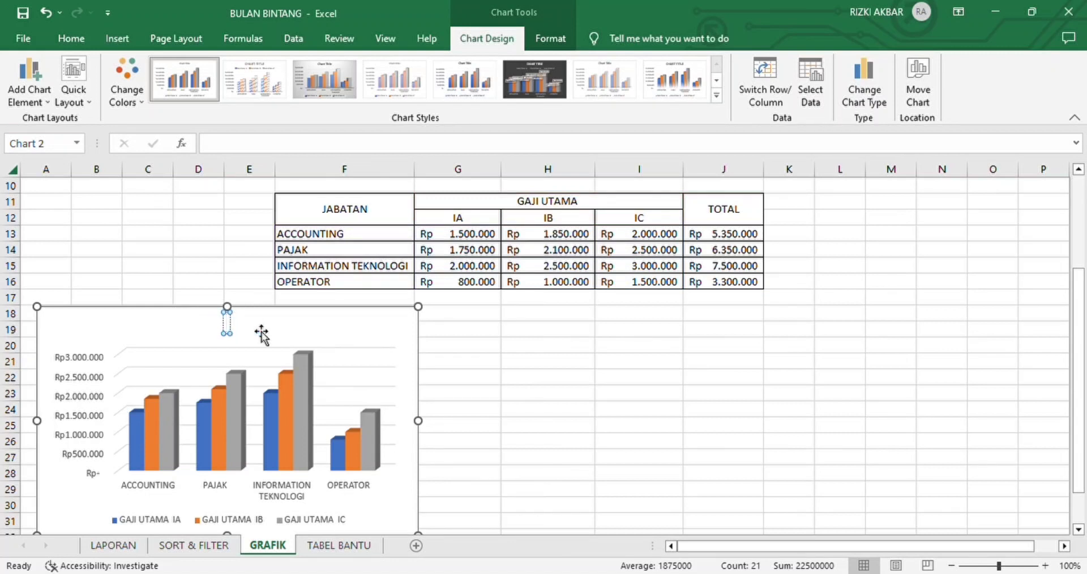
text(GRAFIK)
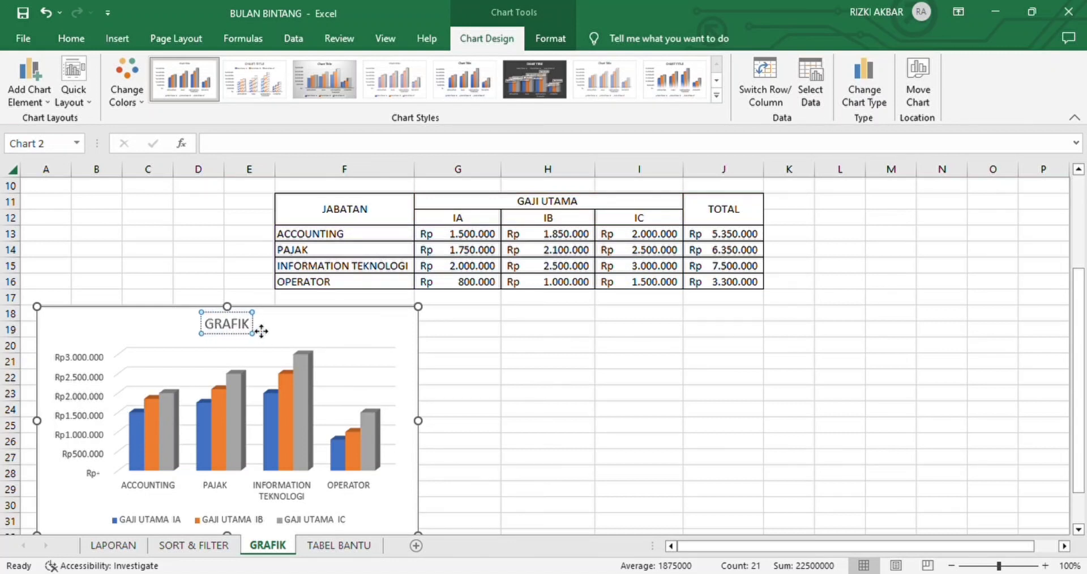
text( PENGA)
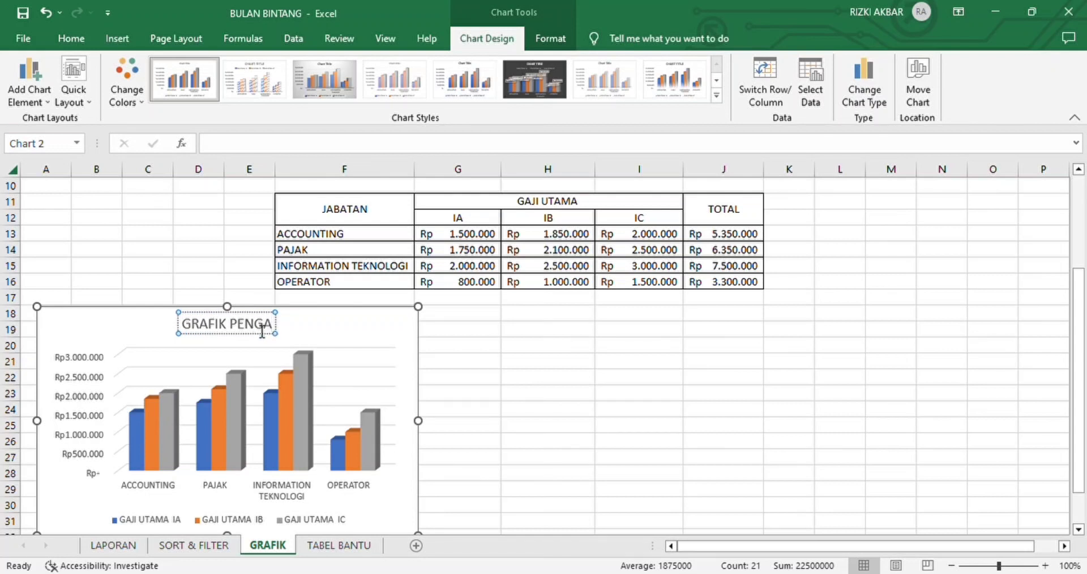
key(BackSpace)
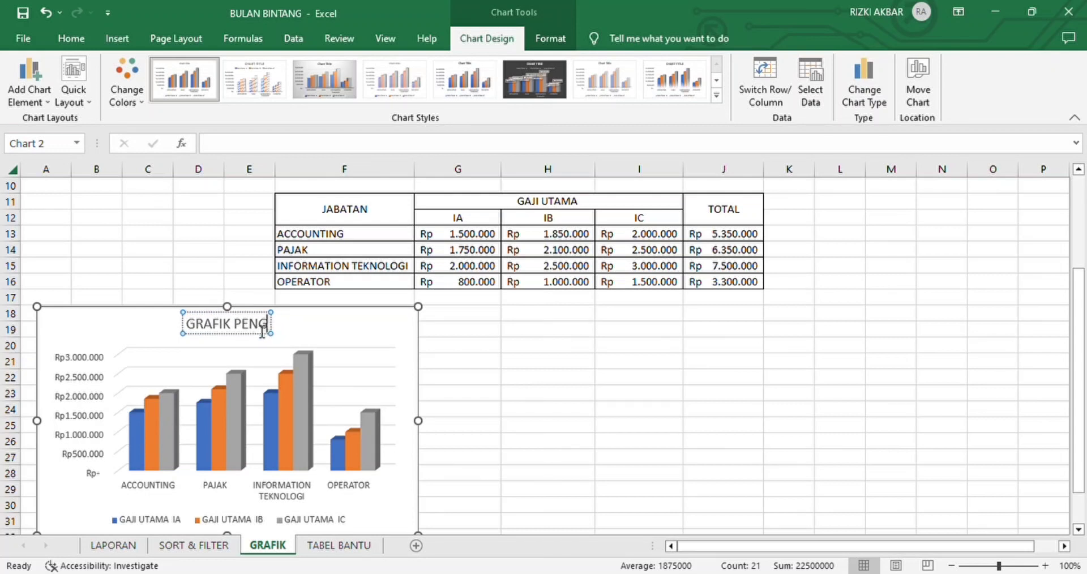
text(GAJIAN)
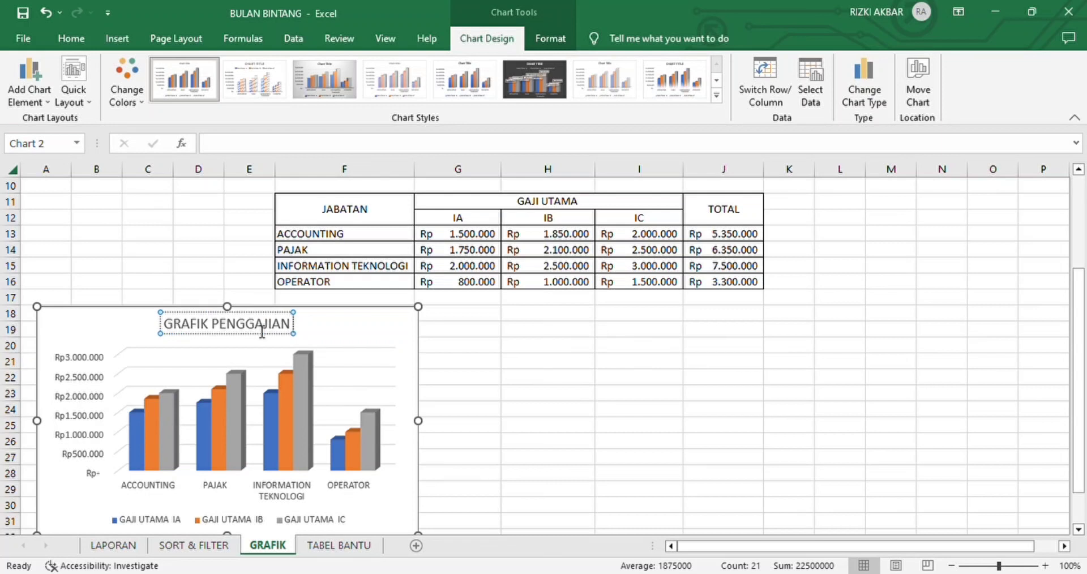
text( KARYA)
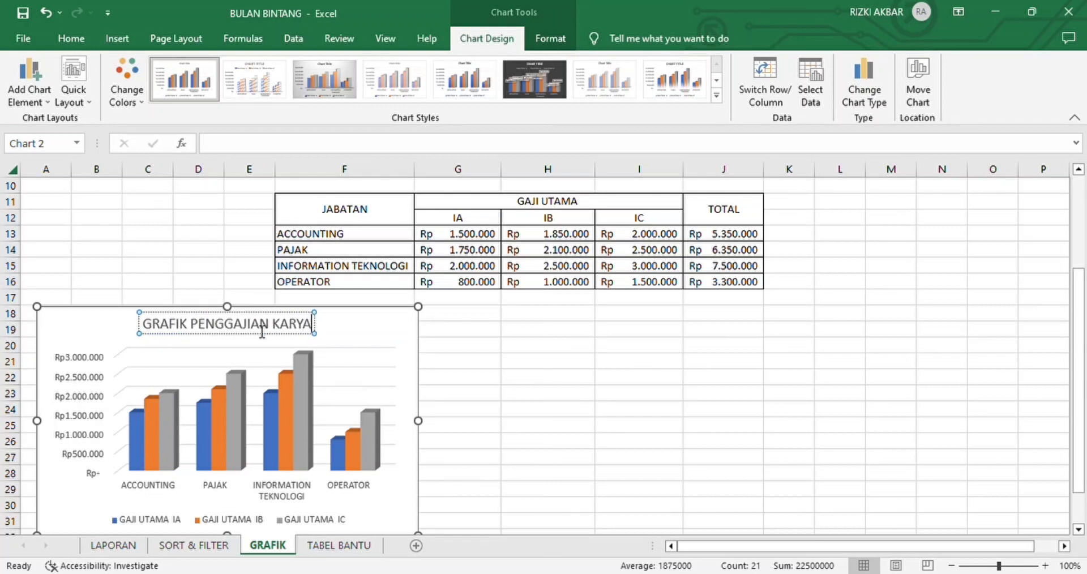
text(WAN)
key(Return)
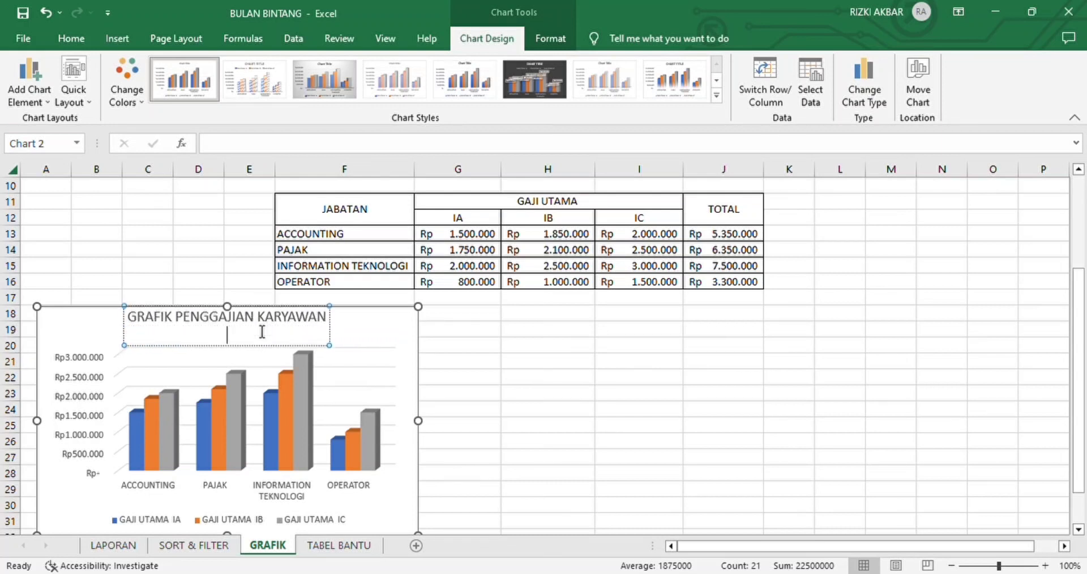
key(BackSpace)
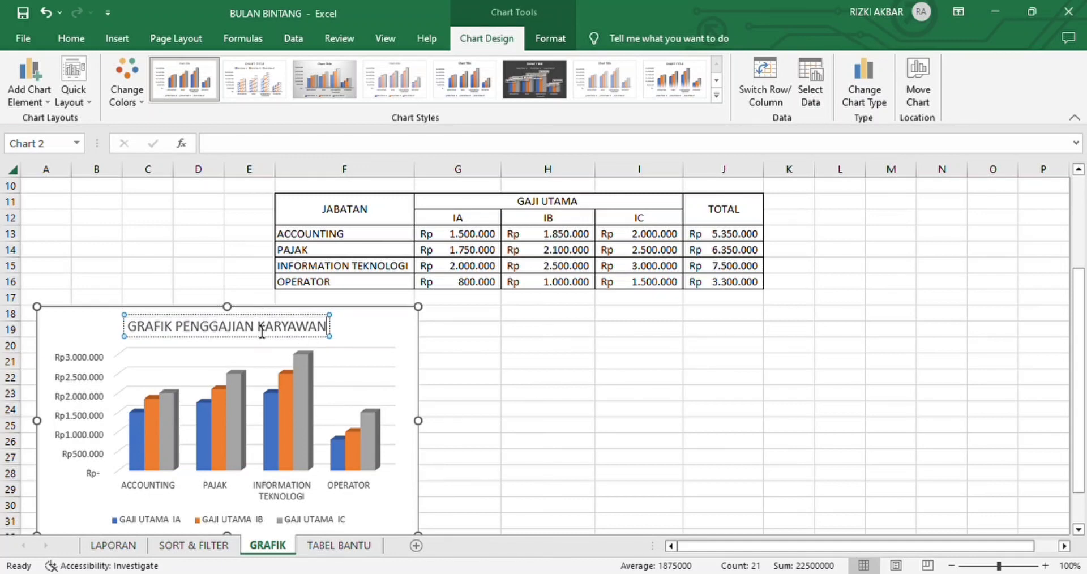
click(337, 362)
scroll(337, 361, down, 3)
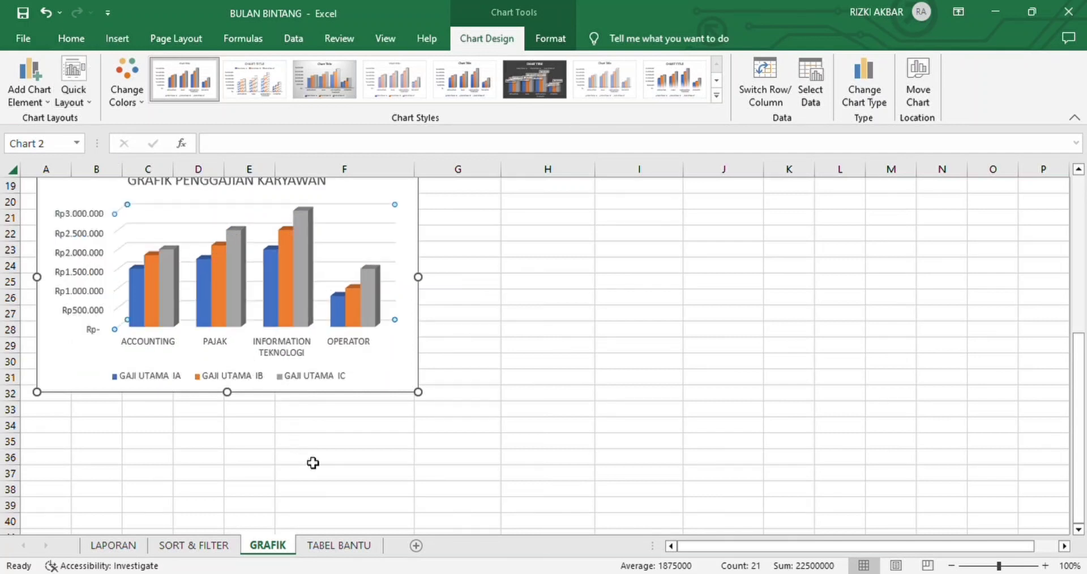
scroll(330, 362, up, 2)
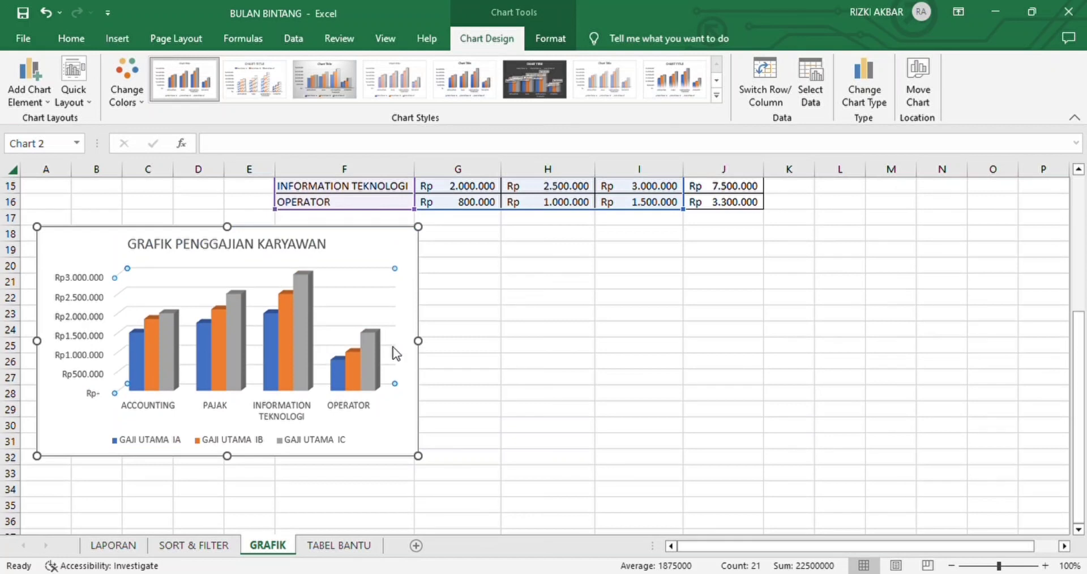
click(560, 367)
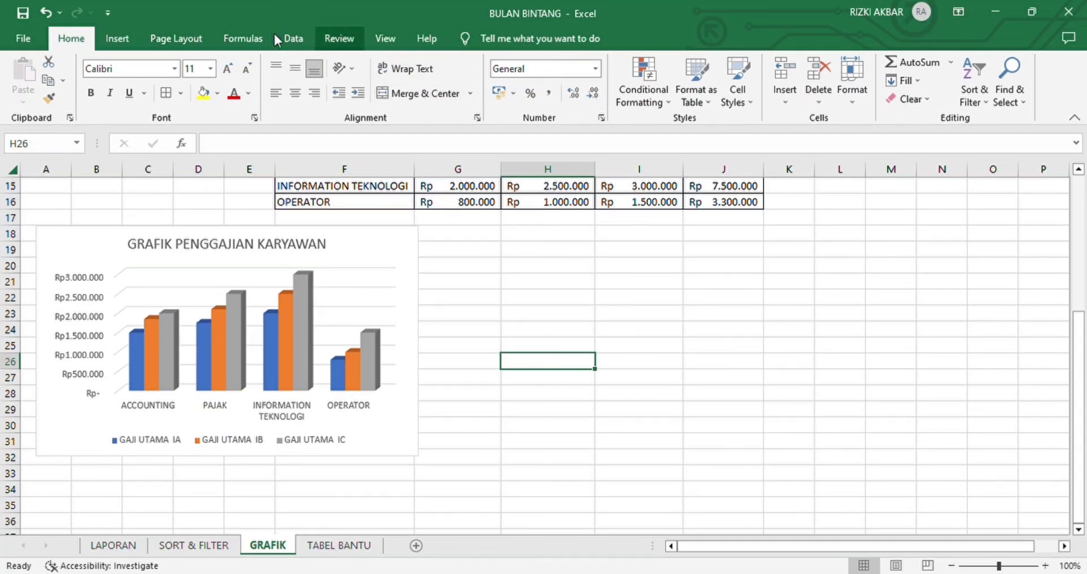
Step: Insert a 3-D pie chart of the JABATAN and GAJI UTAMA data in F11:I16 and place it beside the column chart
scroll(521, 313, up, 2)
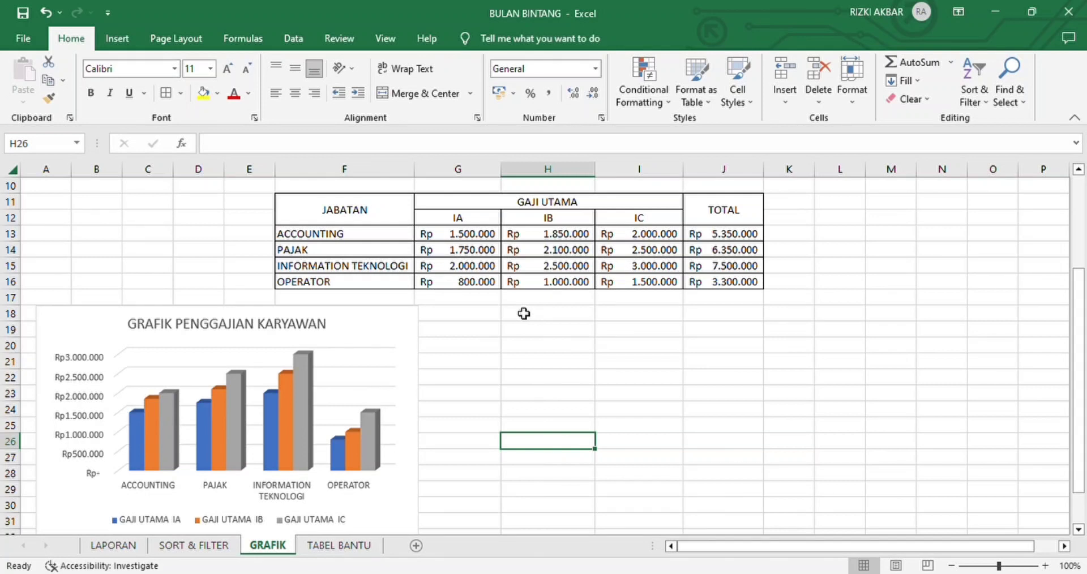
drag(369, 212, 621, 282)
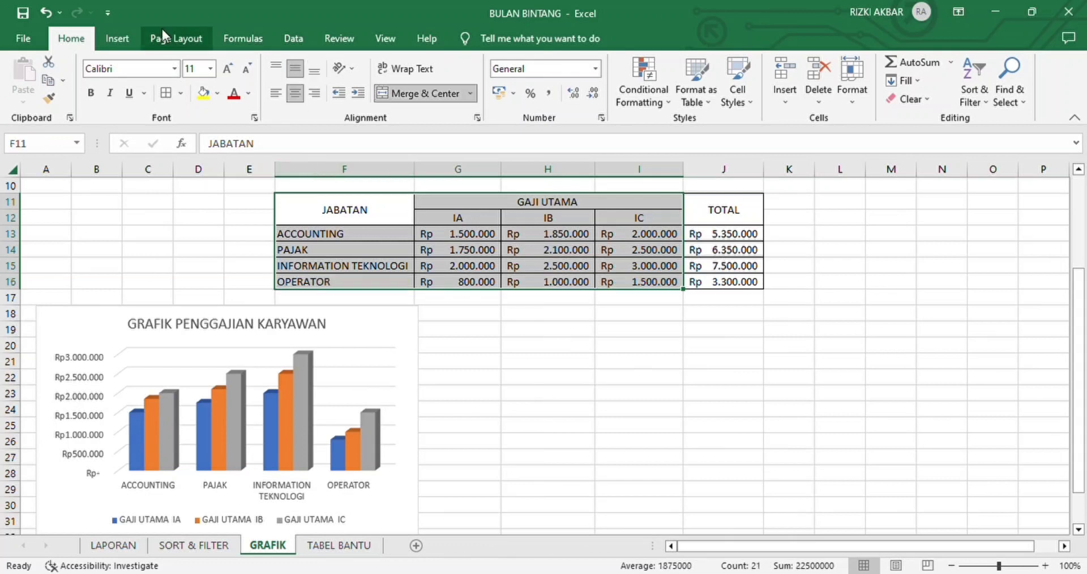
click(116, 40)
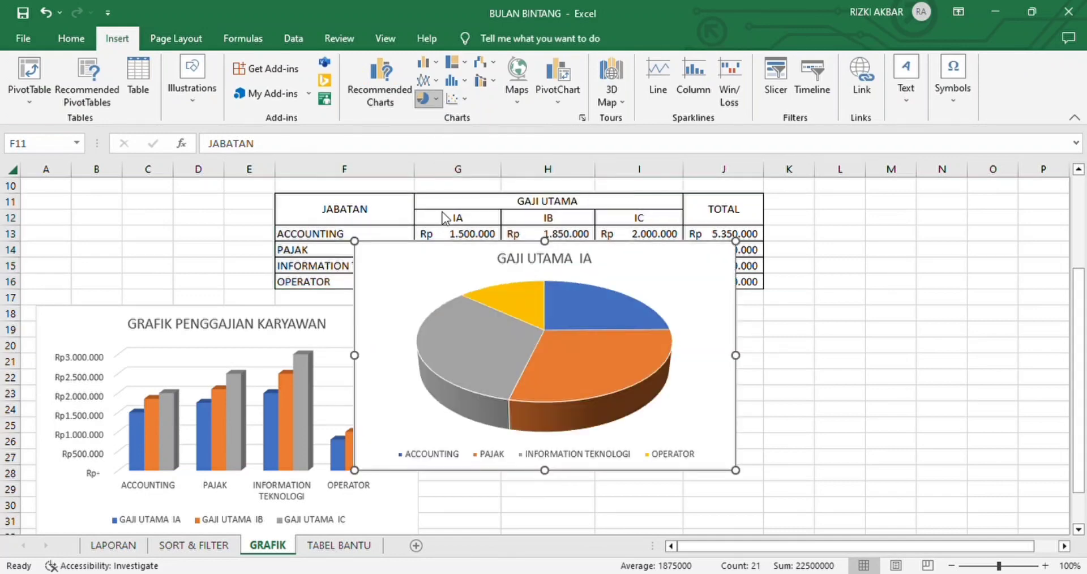
click(445, 218)
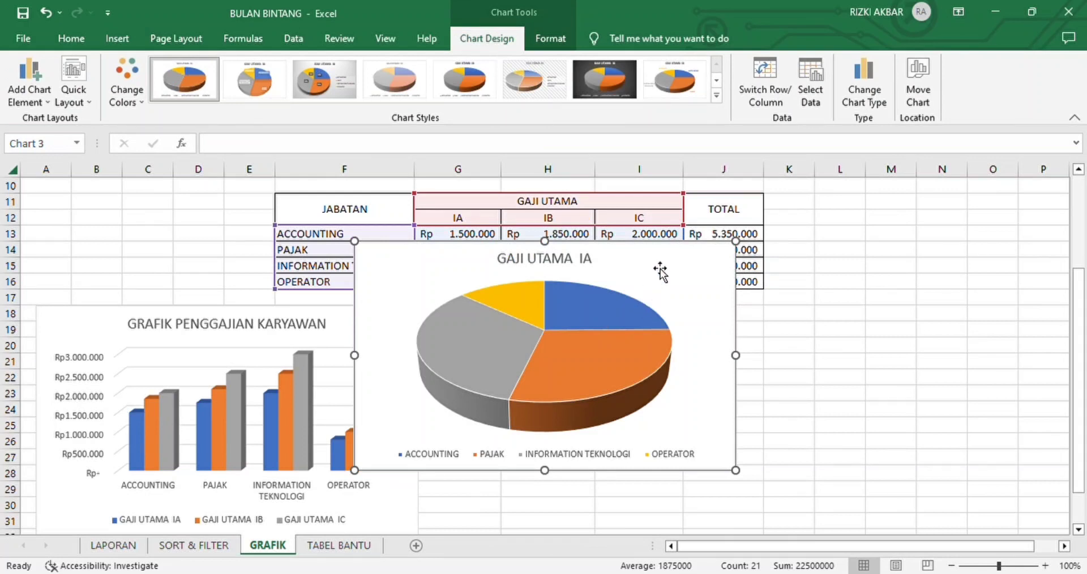
drag(661, 272, 750, 331)
Step: Replace the pie chart's title with PERSENTASE PENGGAJIAN KARYAWAN and deselect the chart
click(672, 322)
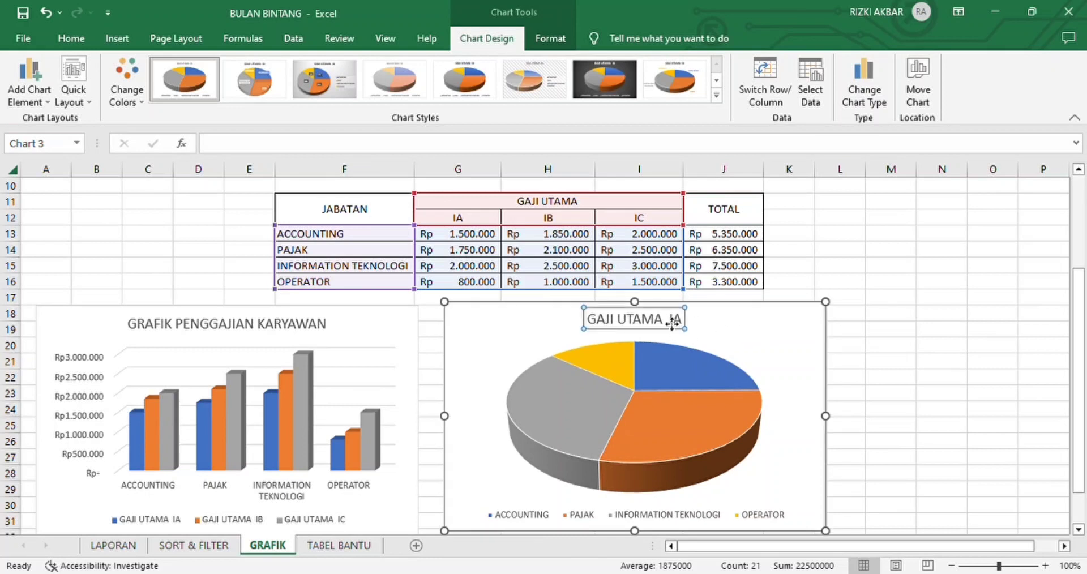
double_click(673, 321)
click(682, 323)
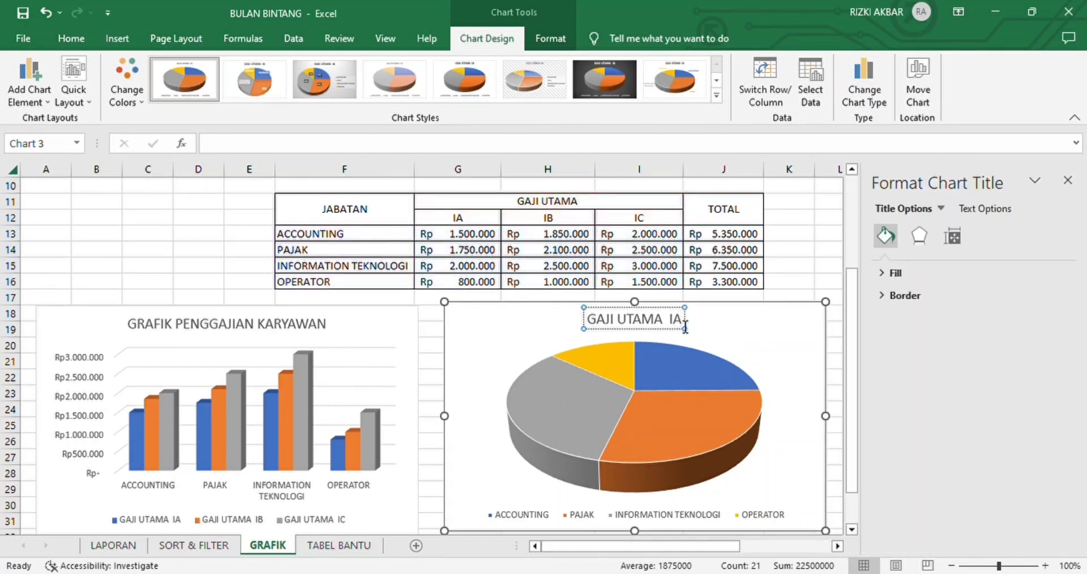
key(BackSpace)
key(BackSpace)
key(BackSpace)
key(BackSpace)
key(BackSpace)
key(BackSpace)
key(BackSpace)
key(BackSpace)
key(BackSpace)
key(BackSpace)
key(BackSpace)
key(BackSpace)
key(BackSpace)
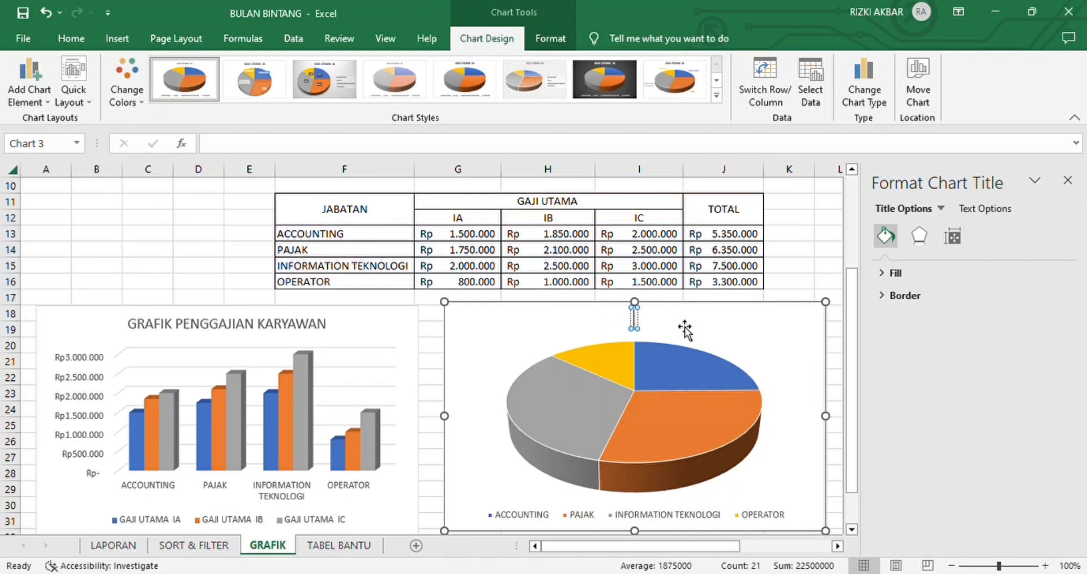
text(PERSENTA)
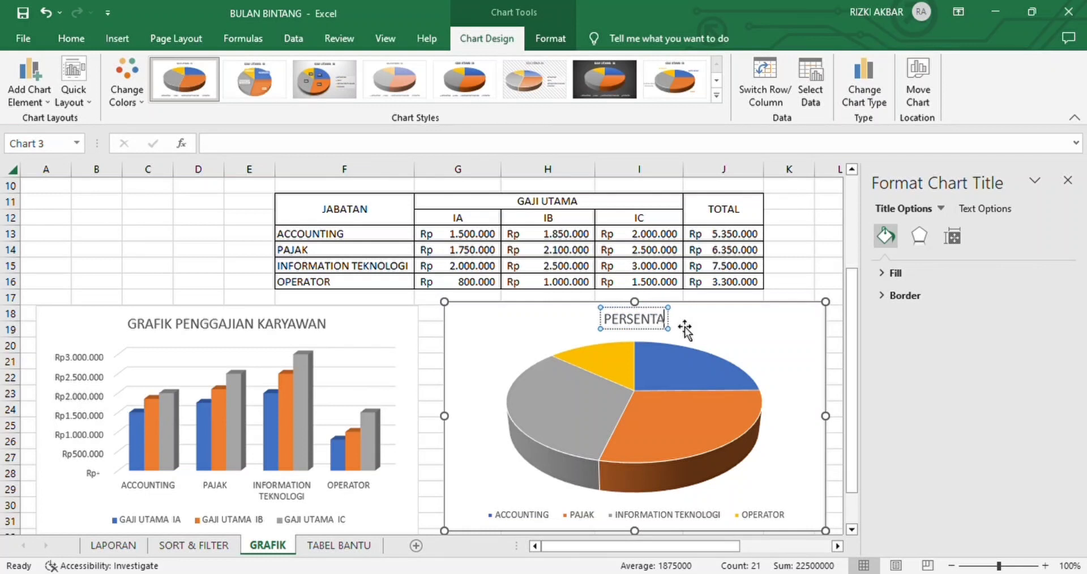
text(SE P)
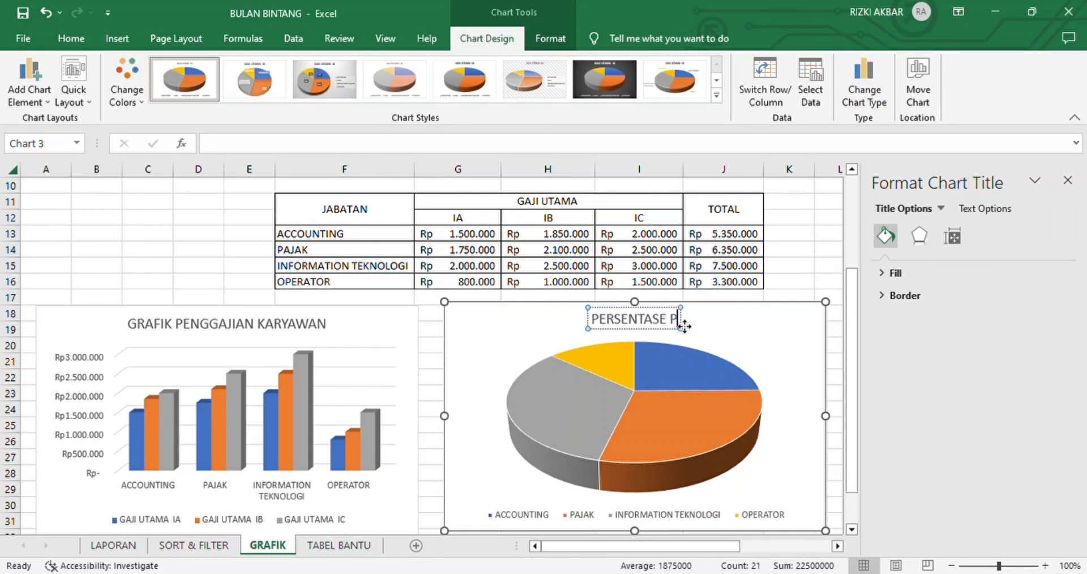
text(ENGGAJIANKAR)
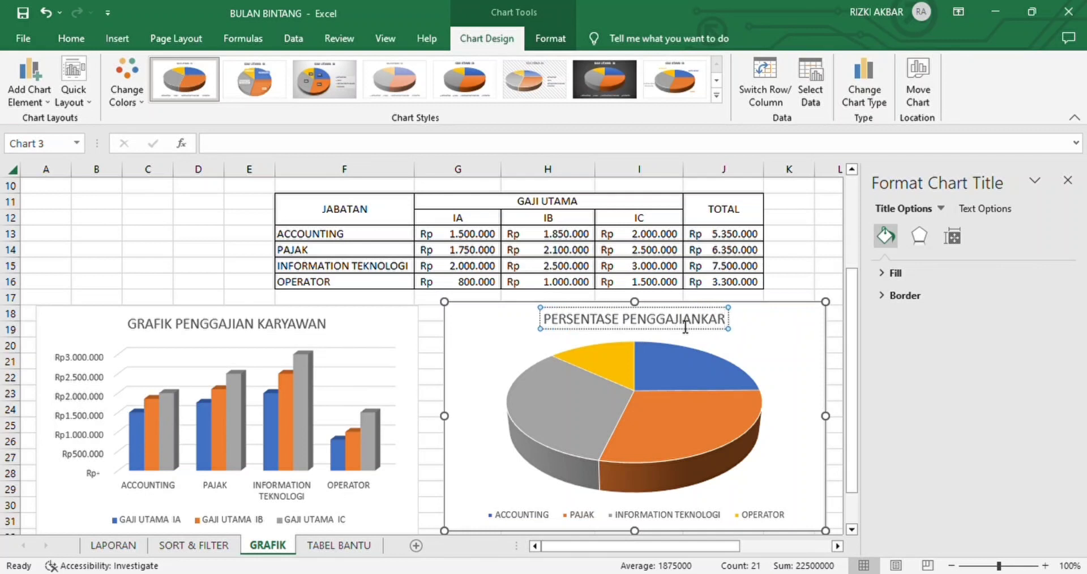
text(YAWAM)
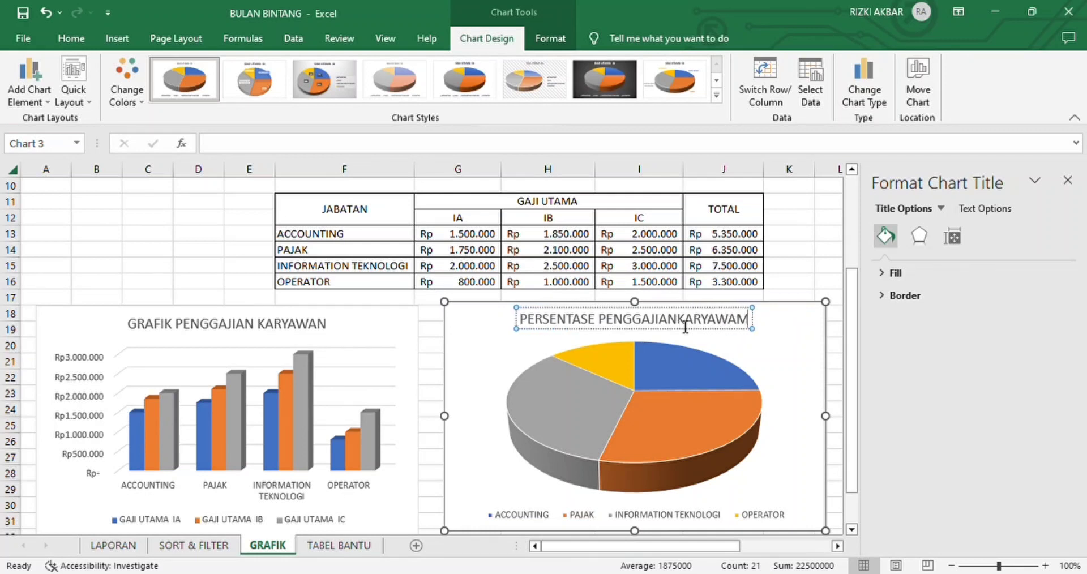
key(BackSpace)
text(N)
key(Left)
key(Left)
key(Left)
key(Left)
key(Left)
key(Left)
key(Left)
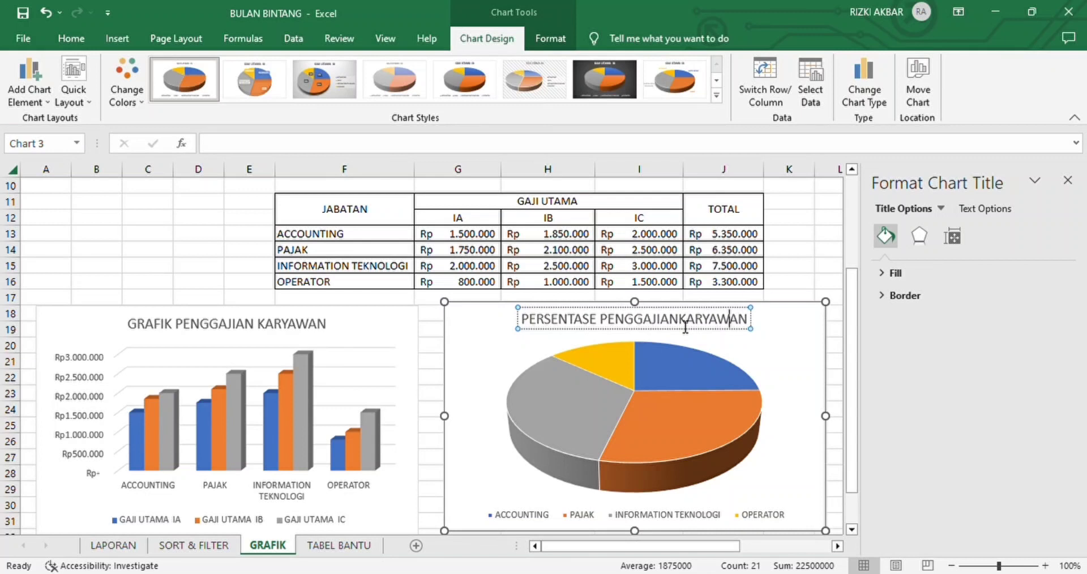
key(Left)
key(Left)
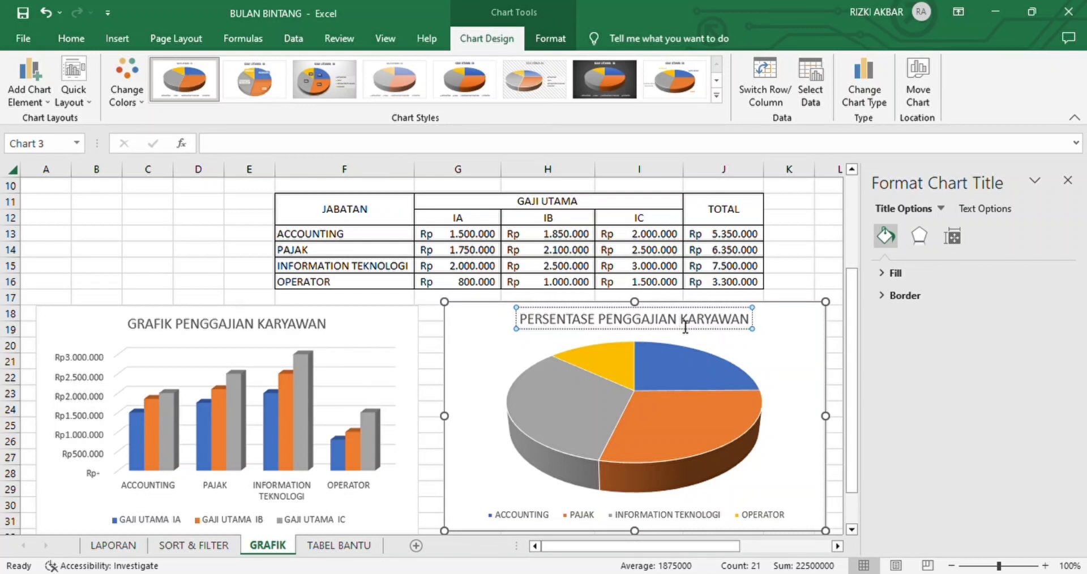
click(828, 376)
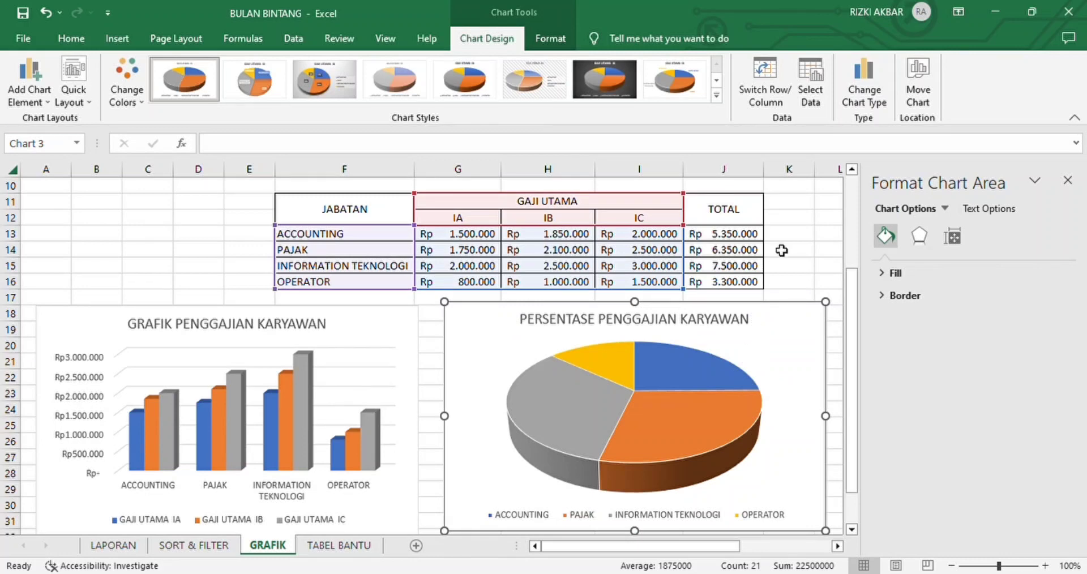
click(793, 219)
scroll(784, 428, down, 2)
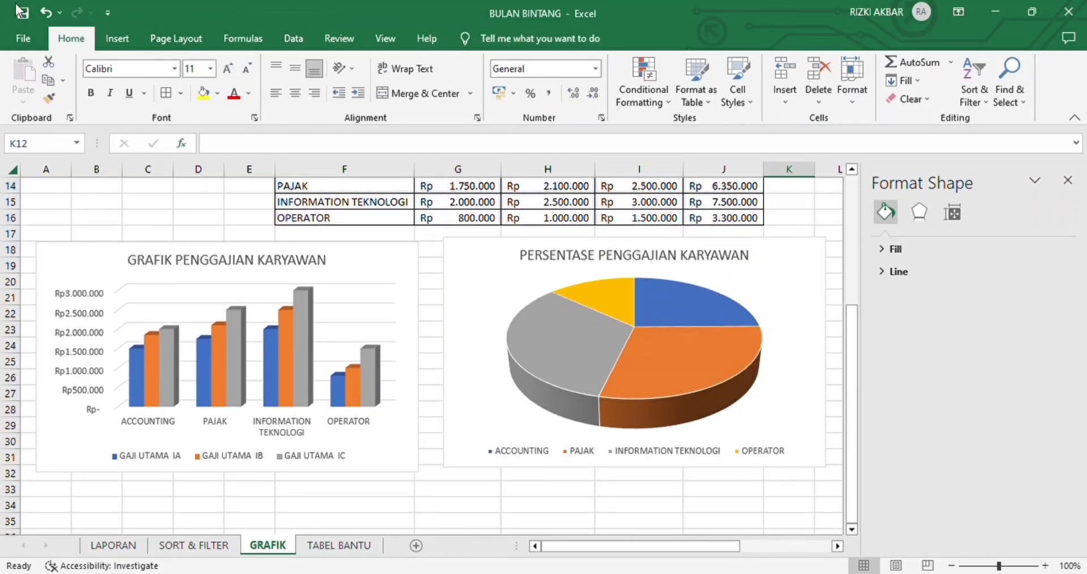
click(123, 32)
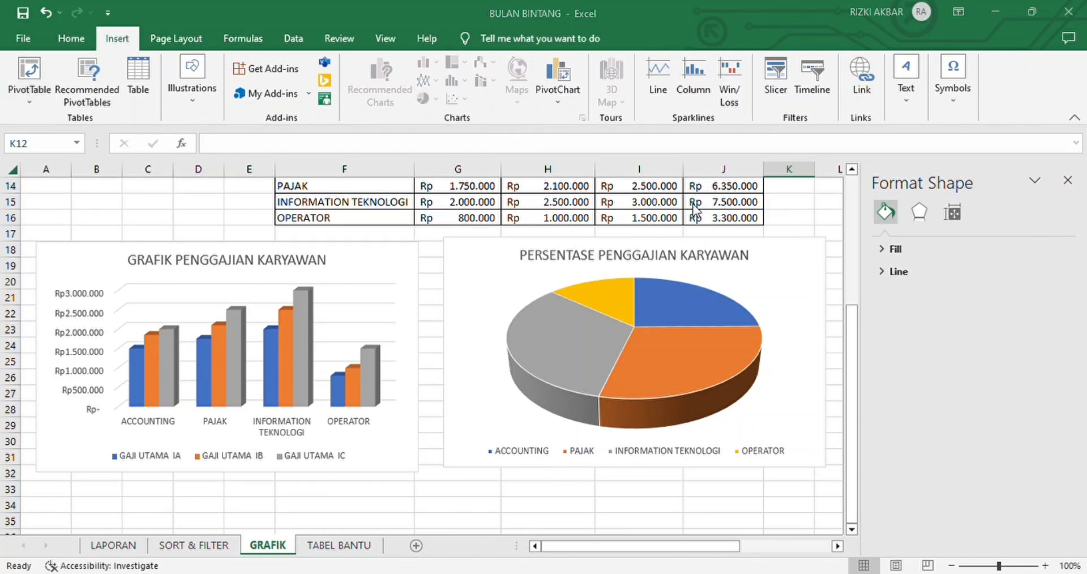
click(752, 296)
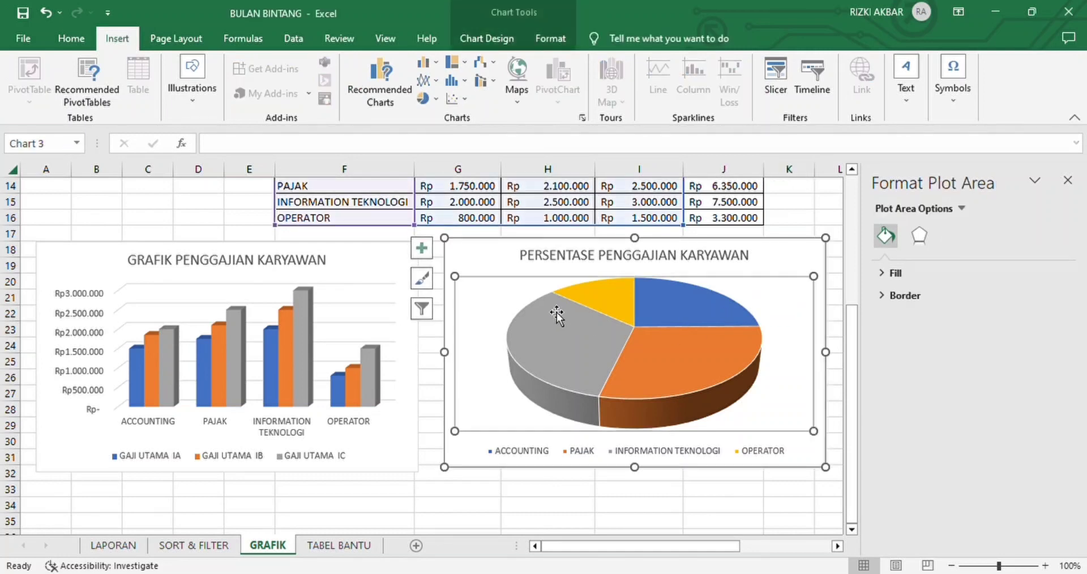
click(171, 37)
click(117, 38)
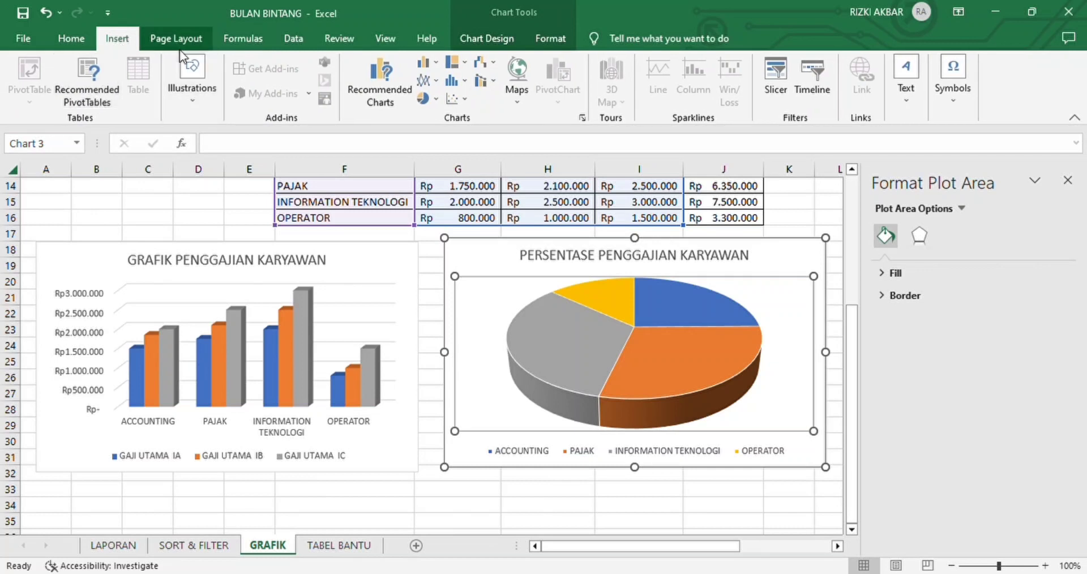
click(614, 521)
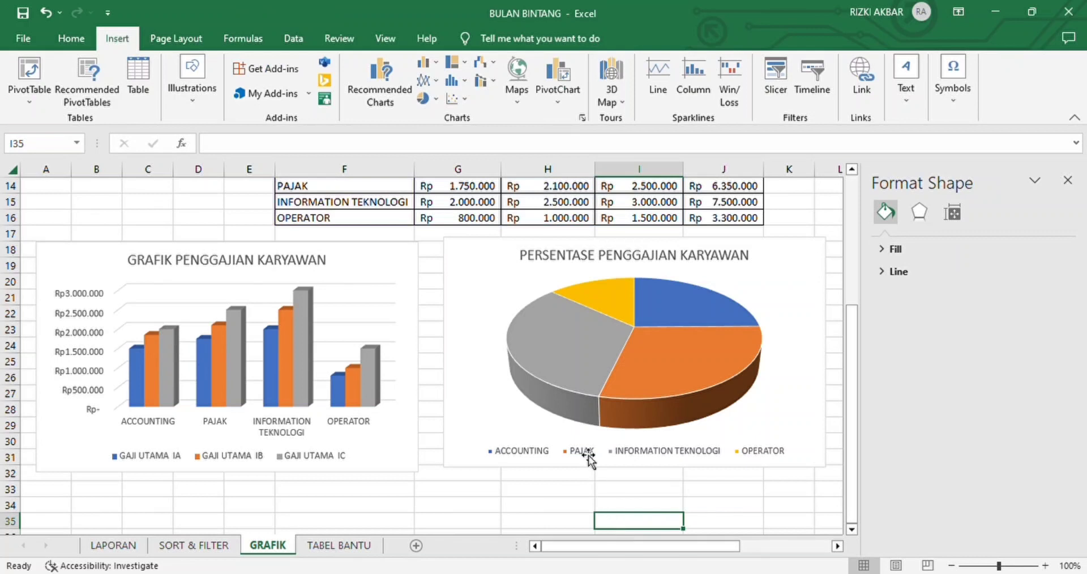
Step: Explode the pie slices by about 6% and pull the INFORMATION TEKNOLOGI slice out to about 16%
click(572, 380)
click(573, 380)
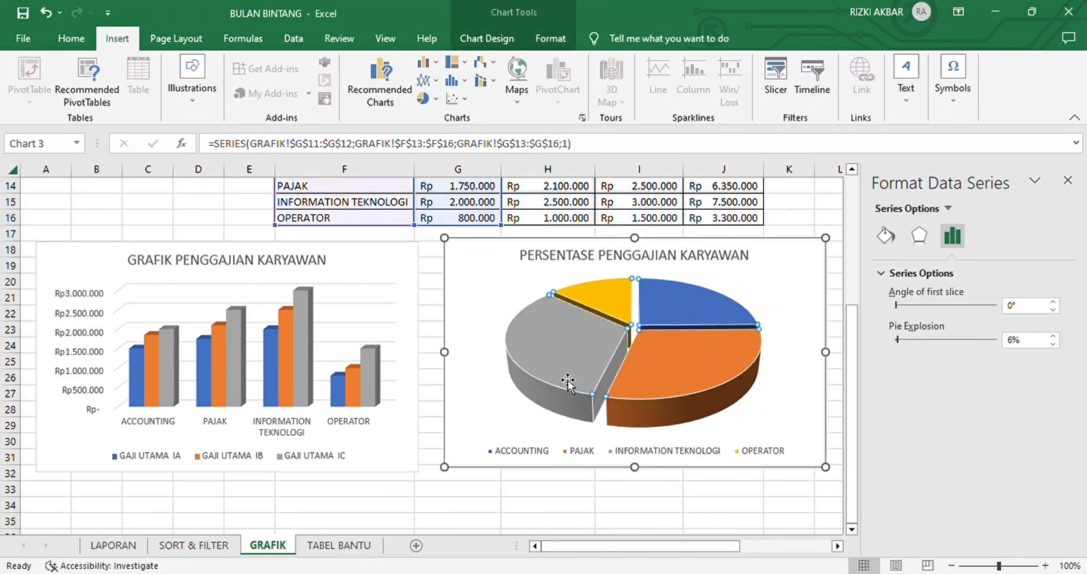
click(568, 383)
drag(568, 382, 554, 380)
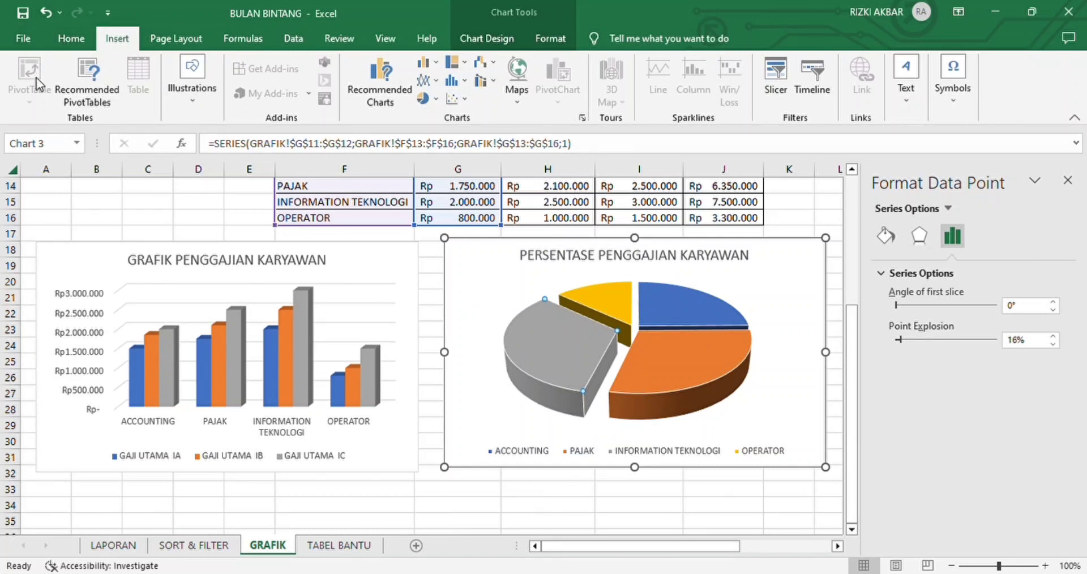
Step: Apply the quick layout that labels each pie slice with its category name and percentage instead of a legend, and deselect the chart
click(80, 86)
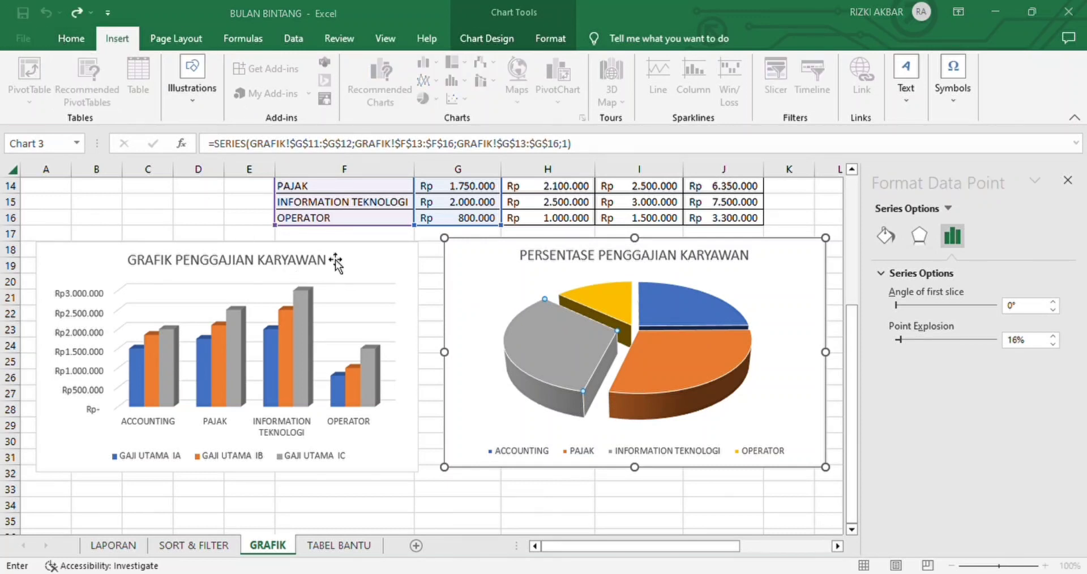
click(488, 39)
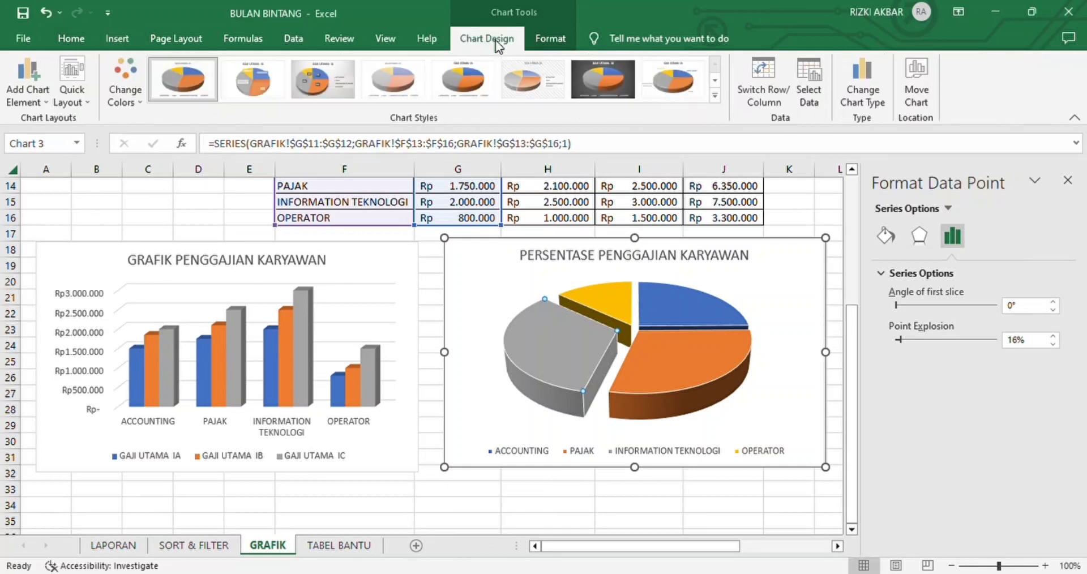
click(60, 73)
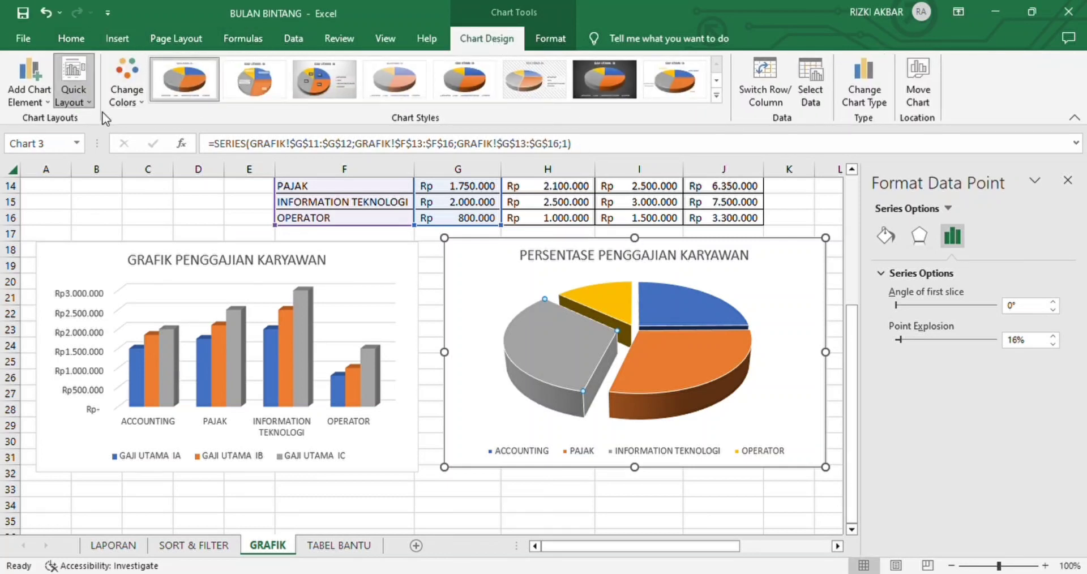
click(134, 141)
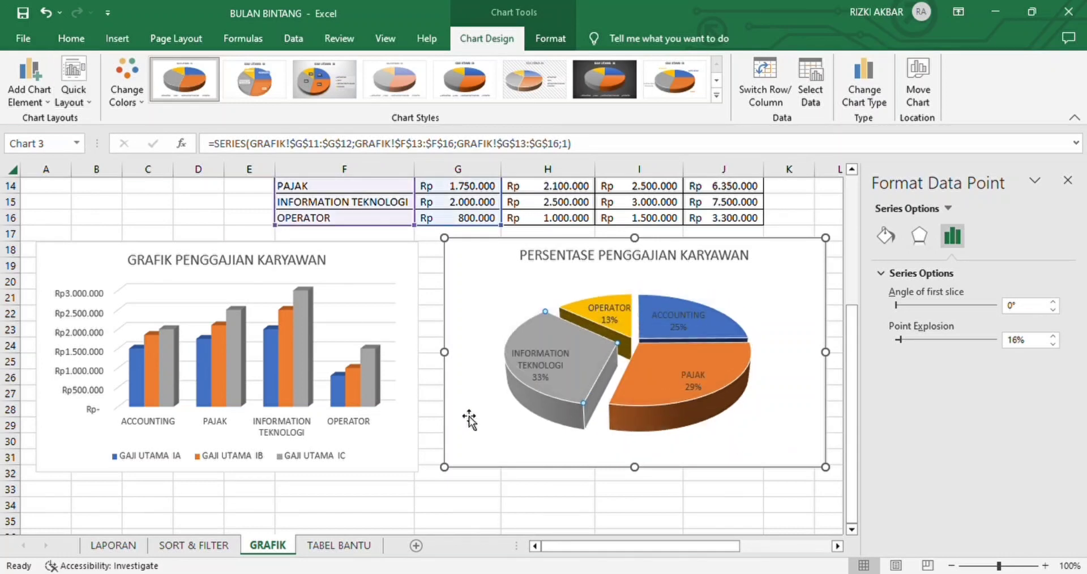
click(540, 495)
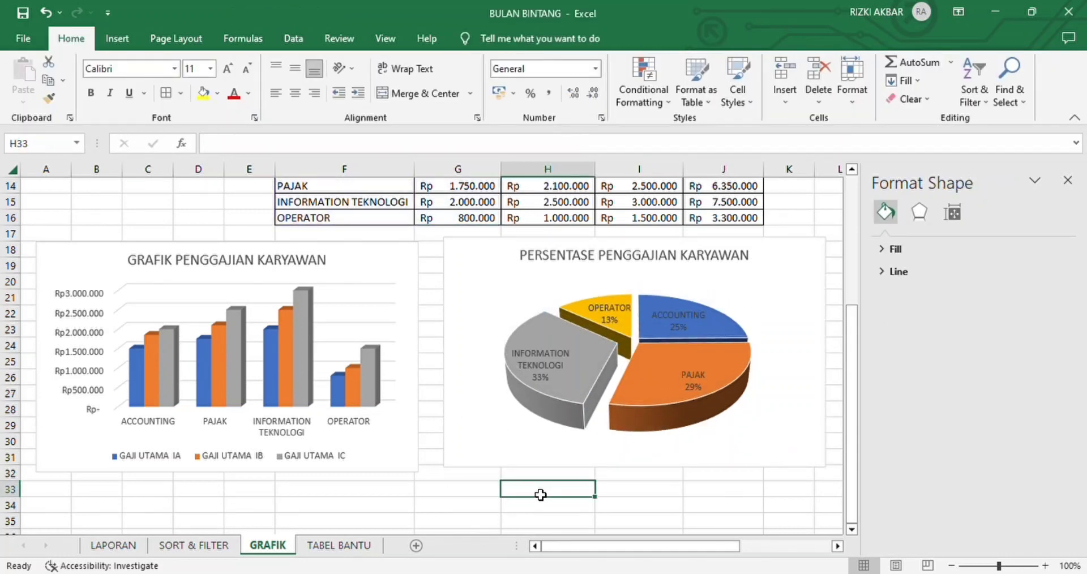
scroll(637, 368, up, 4)
scroll(638, 381, down, 5)
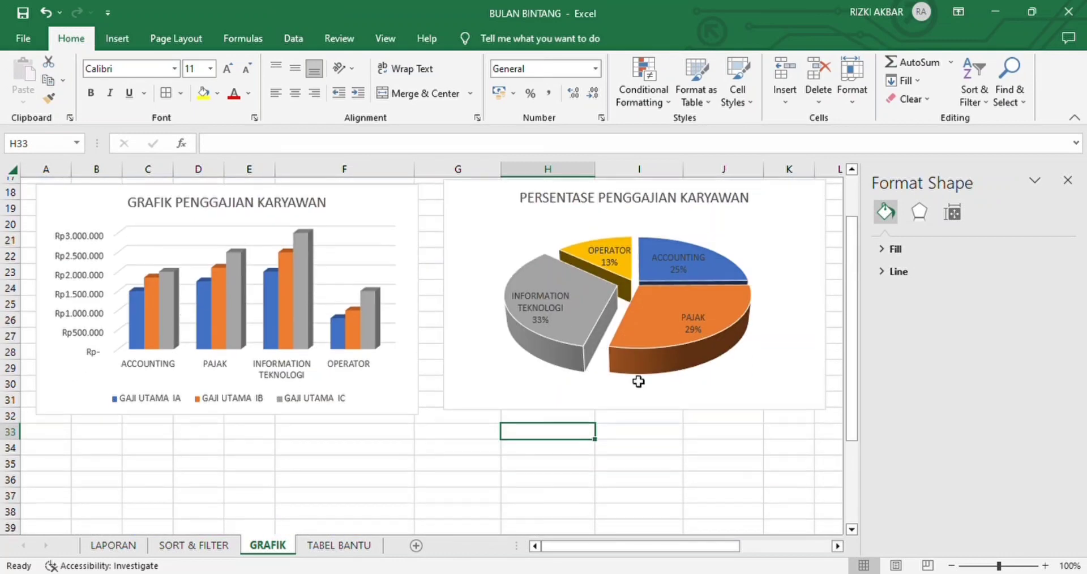
scroll(638, 382, up, 6)
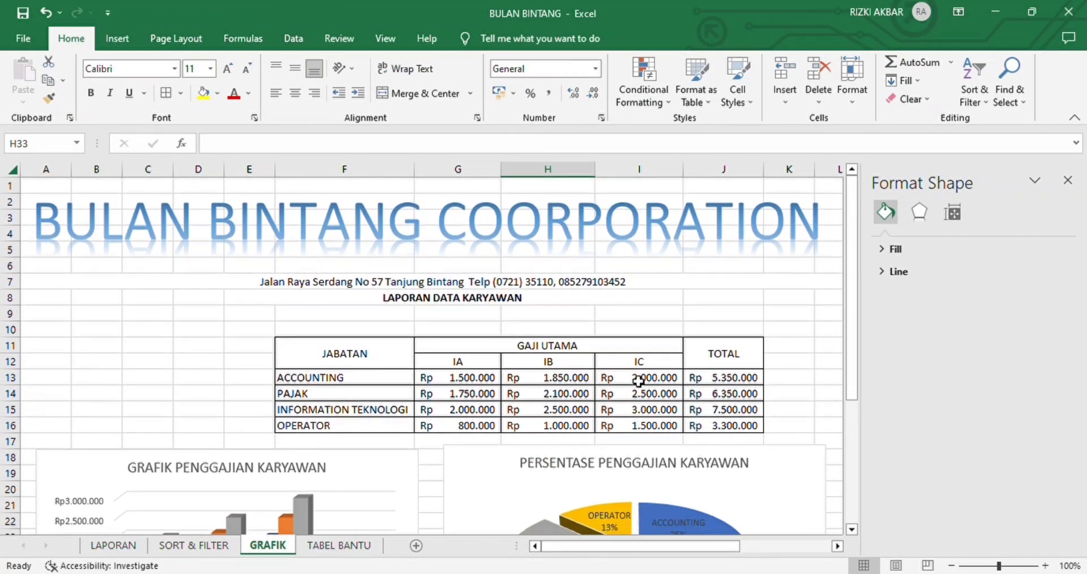
scroll(639, 383, down, 5)
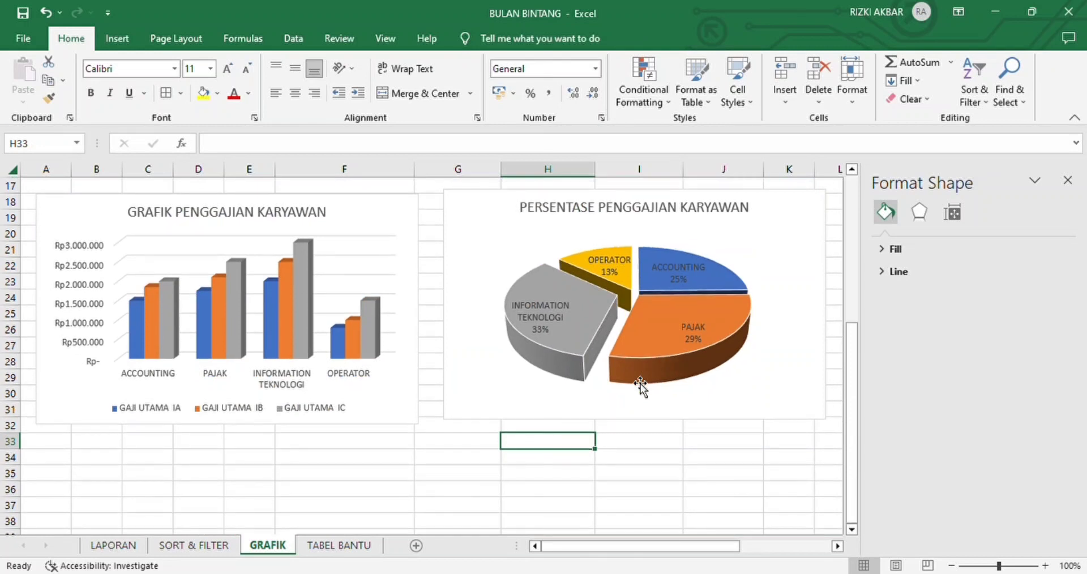